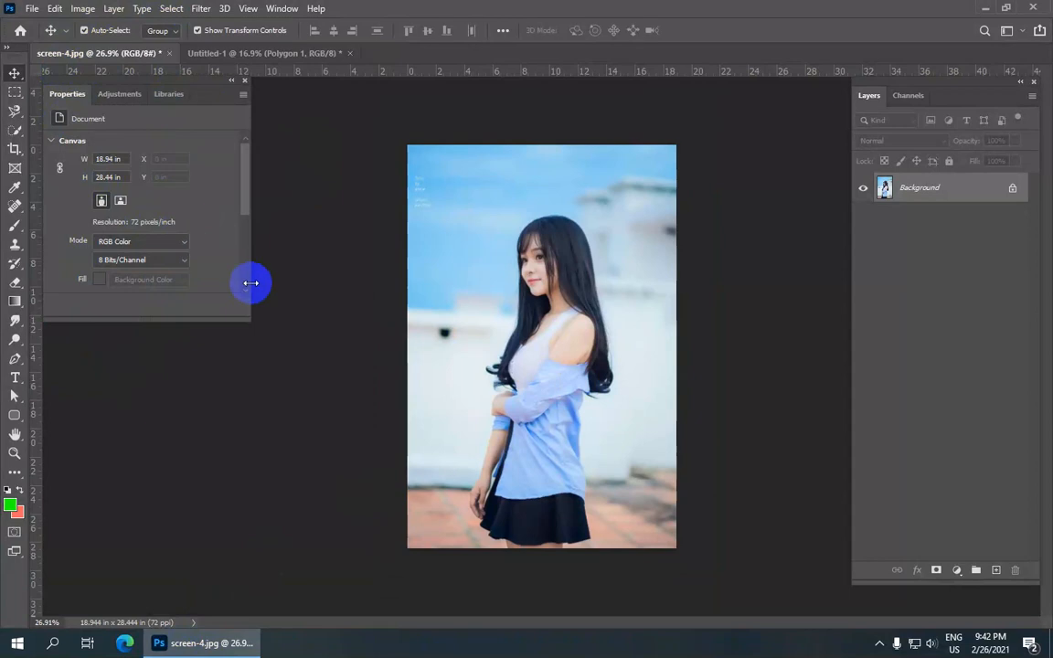
# Close the Properties panel and open the keyboard shortcut settings with the Tools commands listed
pyautogui.click(244, 81)
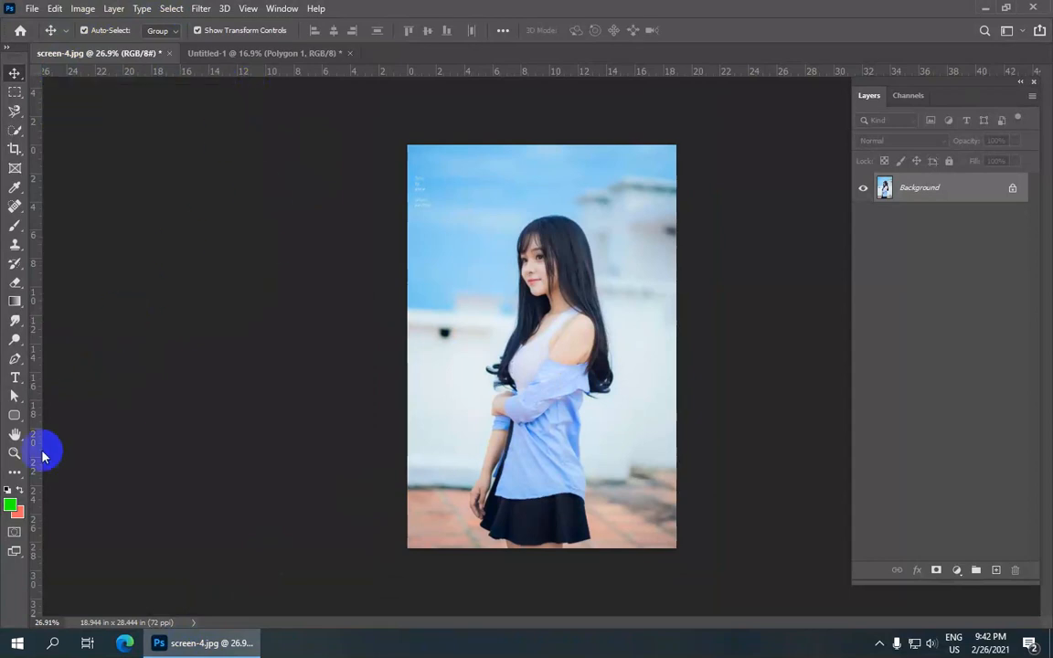
pyautogui.click(53, 9)
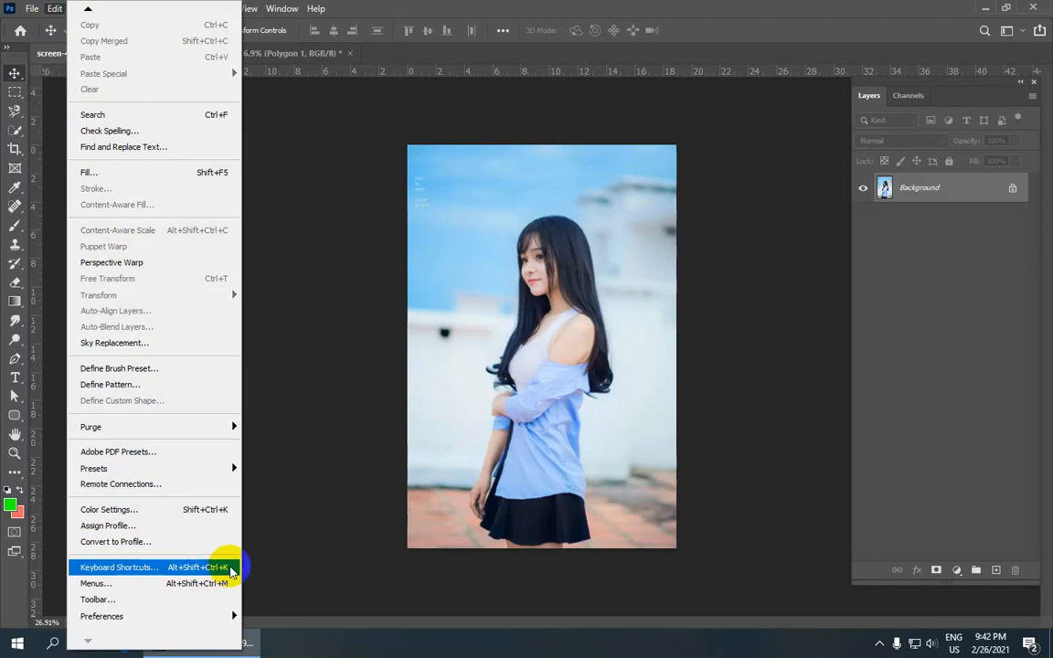
pyautogui.click(232, 568)
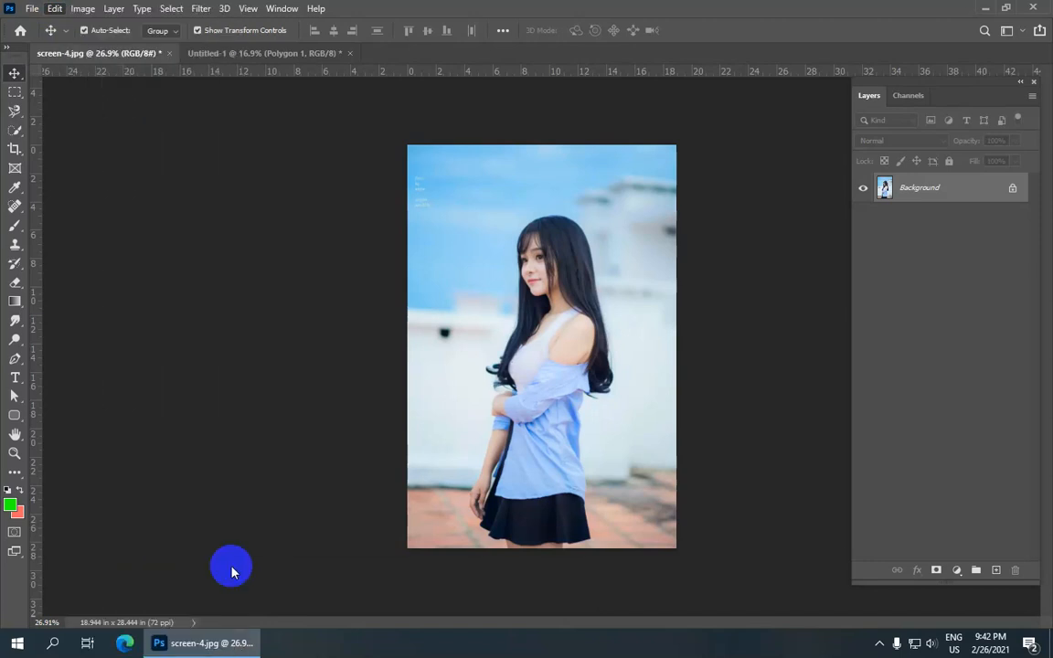
pyautogui.click(415, 106)
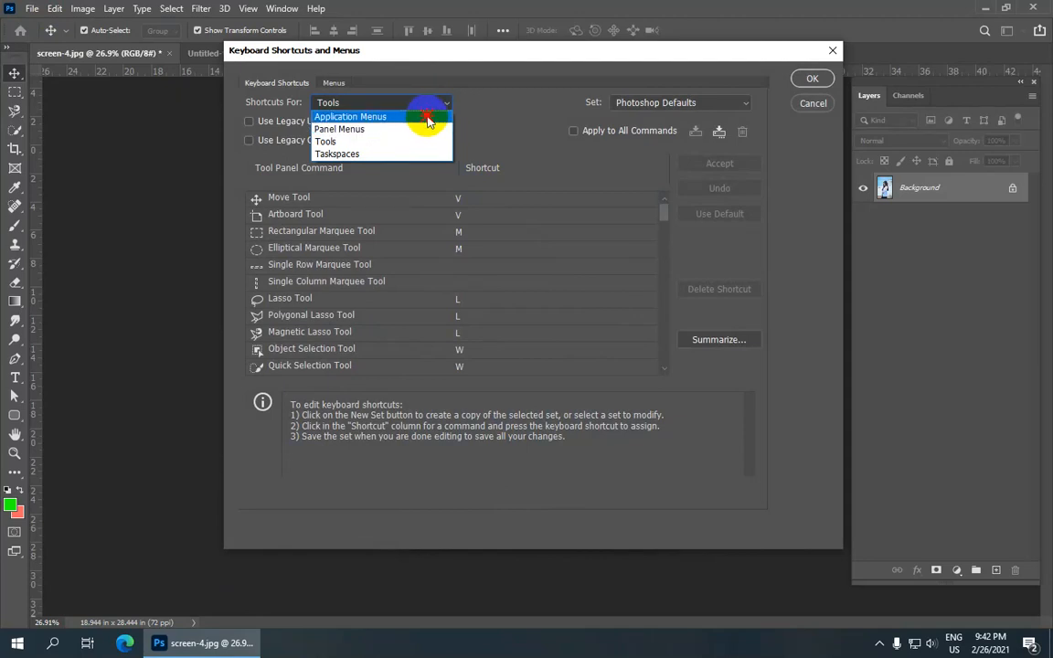
pyautogui.click(427, 117)
pyautogui.click(429, 108)
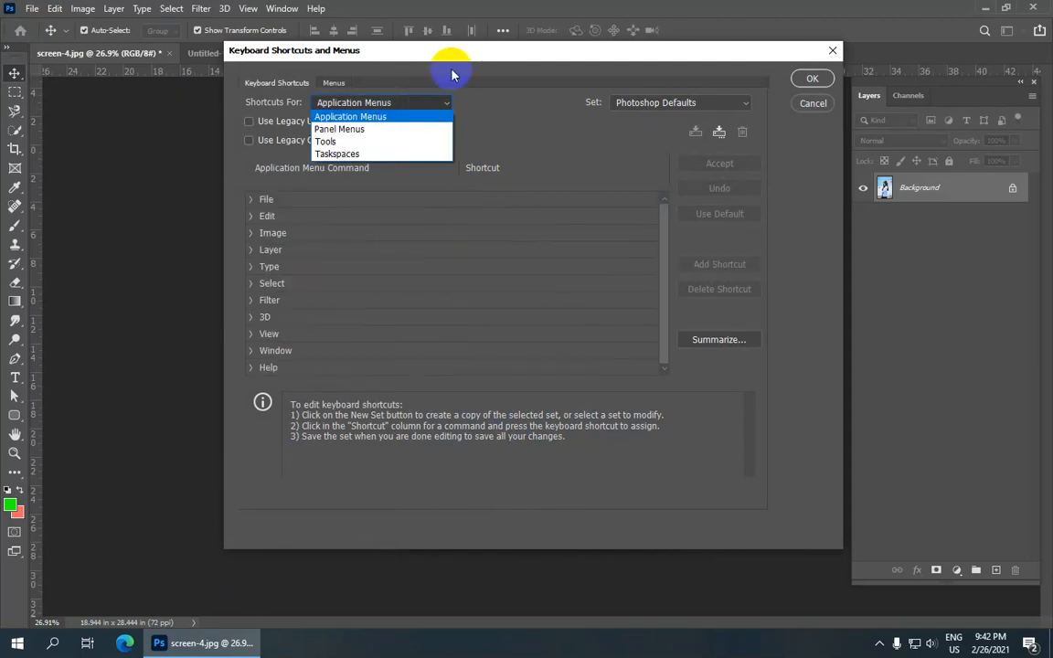
pyautogui.click(423, 144)
pyautogui.scroll(-1, 438, 246)
pyautogui.scroll(1, 399, 240)
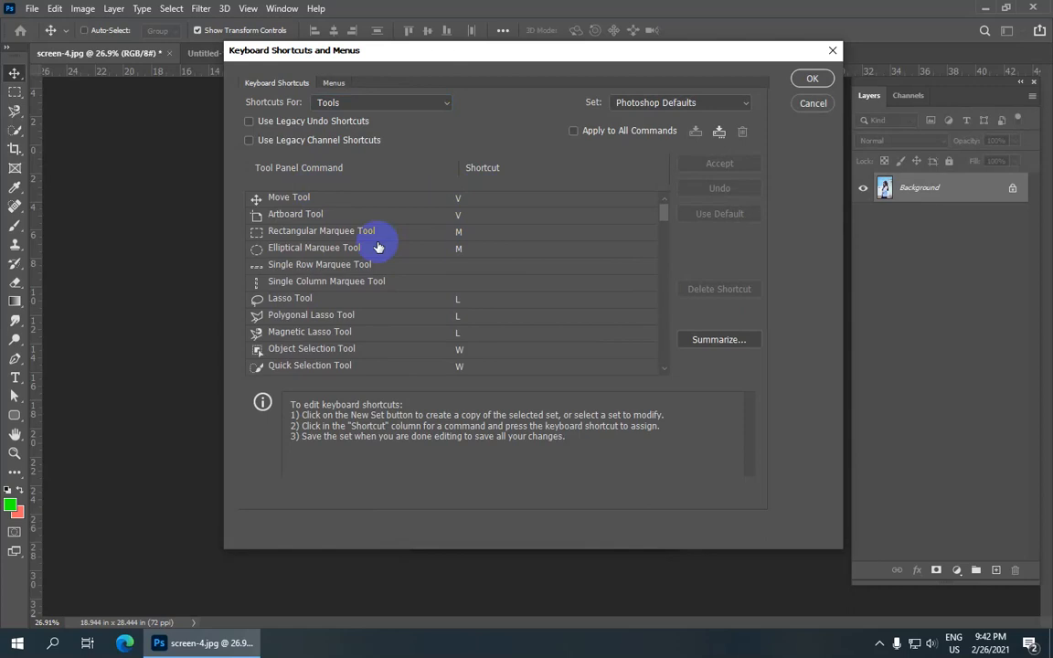
# Remove the keyboard shortcut assigned to the Artboard Tool
pyautogui.click(462, 216)
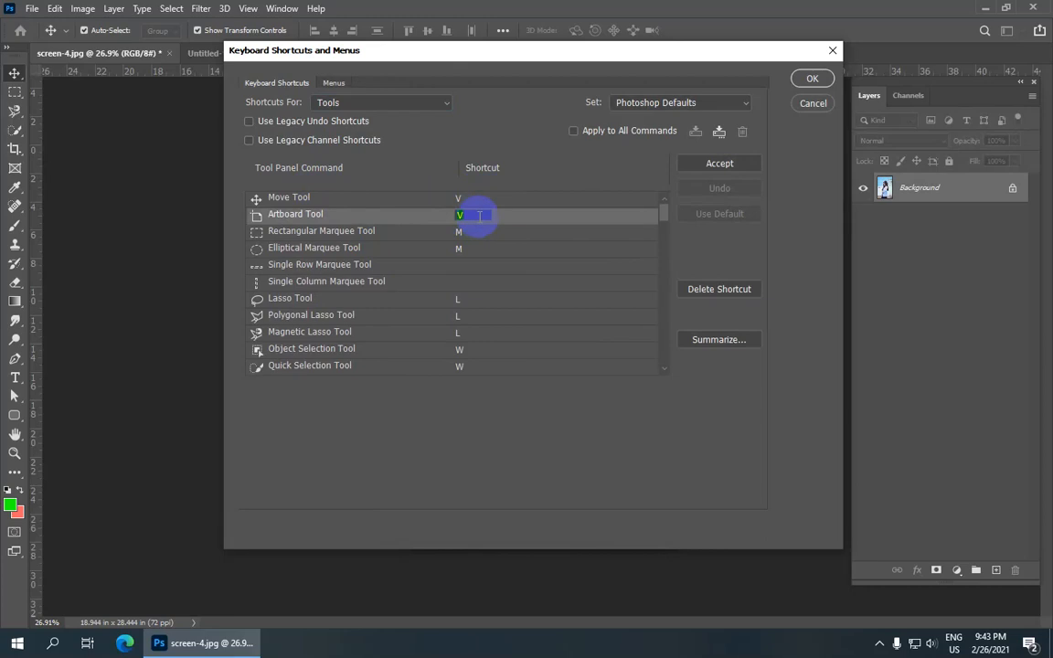
pyautogui.press('BackSpace')
pyautogui.press('BackSpace')
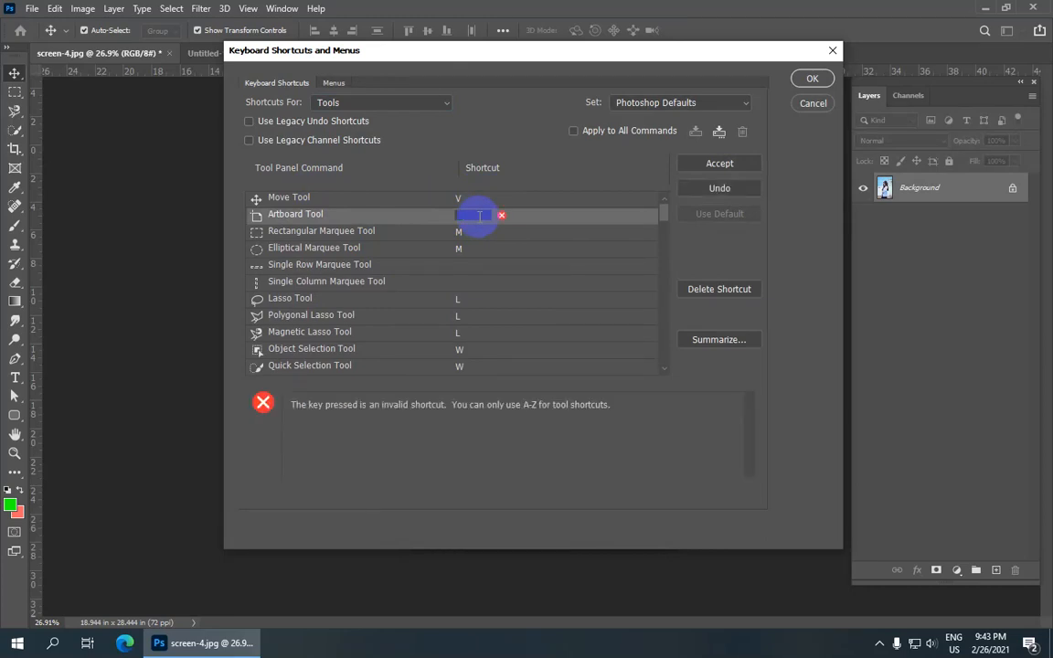
pyautogui.press('Return')
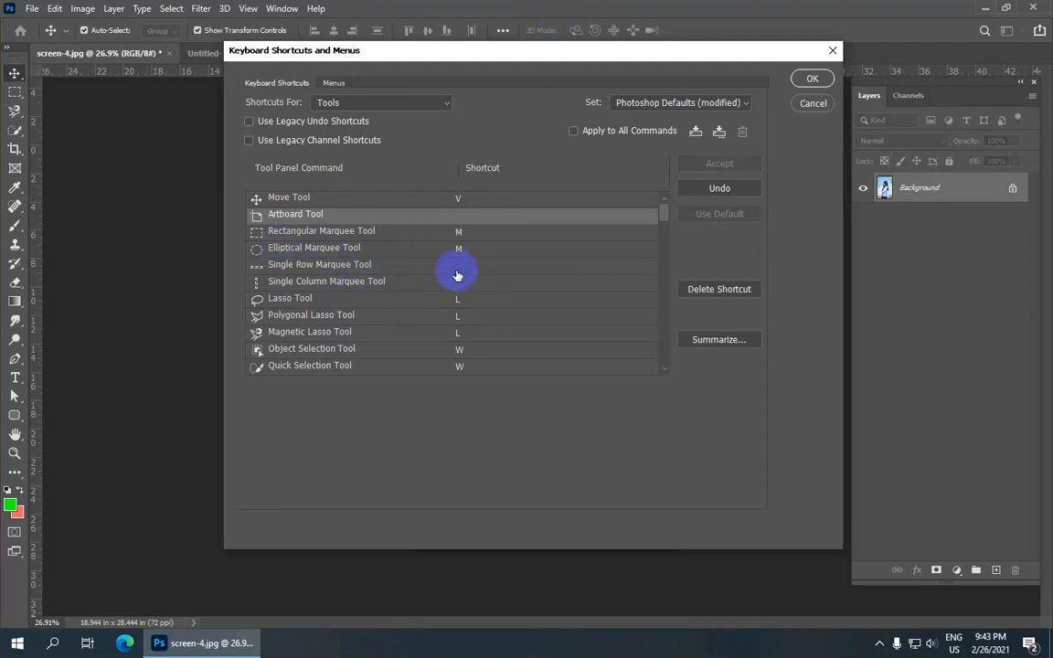
# Remove the keyboard shortcuts of the Lasso Tool and the Magnetic Lasso Tool, leaving the Polygonal Lasso Tool's shortcut assigned
pyautogui.scroll(-1, 455, 274)
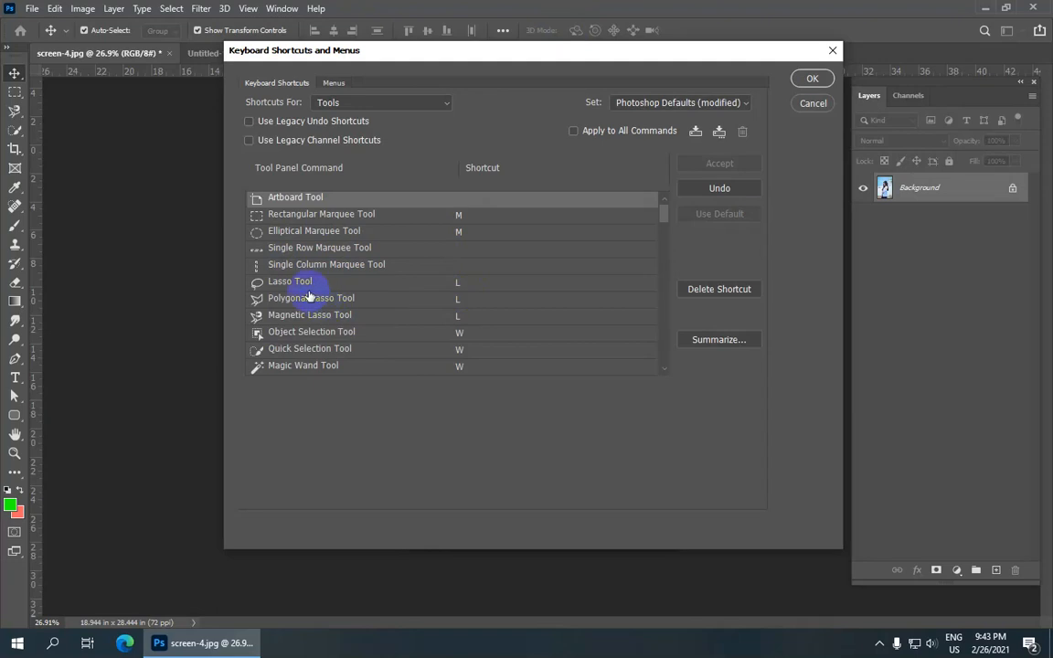
pyautogui.click(462, 285)
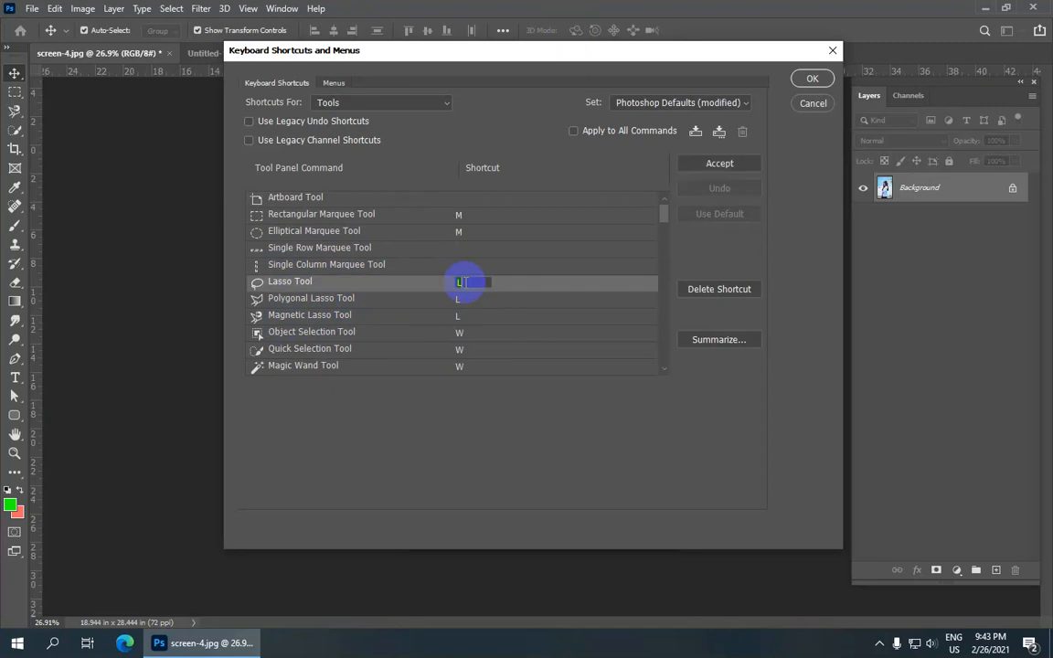
pyautogui.press('BackSpace')
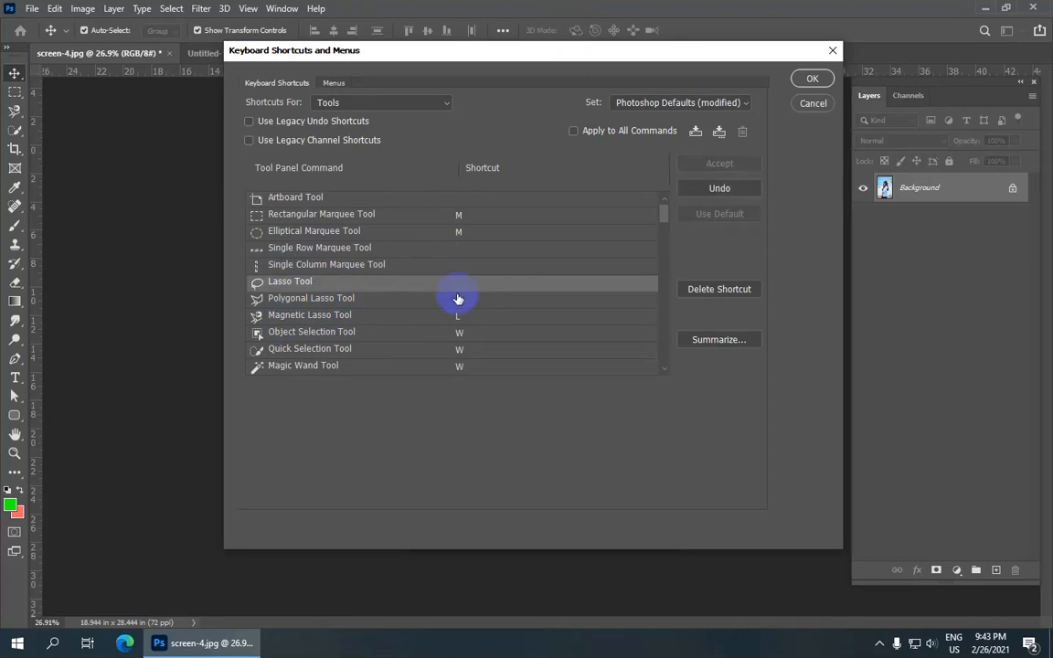
pyautogui.scroll(-1, 437, 324)
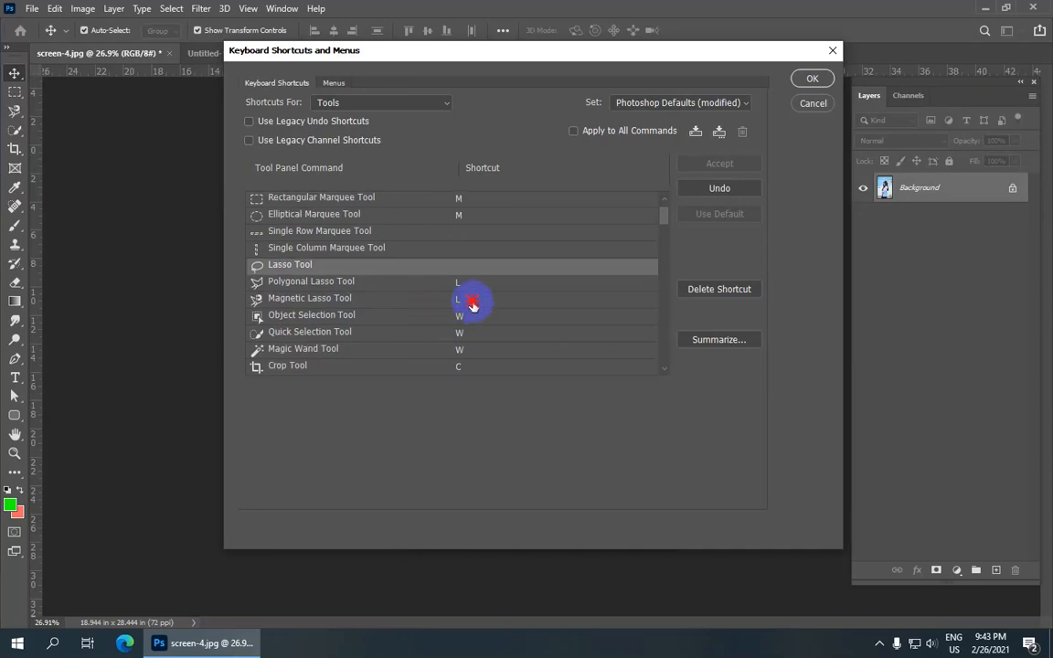
pyautogui.click(472, 300)
pyautogui.press('BackSpace')
pyautogui.press('Return')
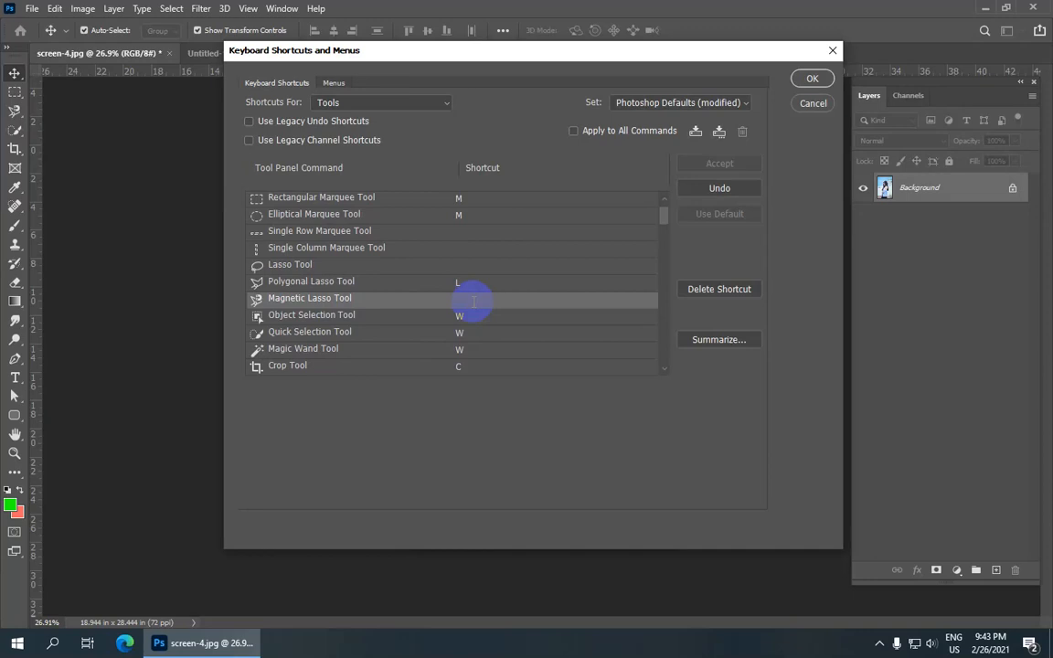
# Clear the keyboard shortcuts assigned to the Slice Tool and the Slice Select Tool
pyautogui.scroll(-1, 448, 315)
pyautogui.scroll(-1, 448, 314)
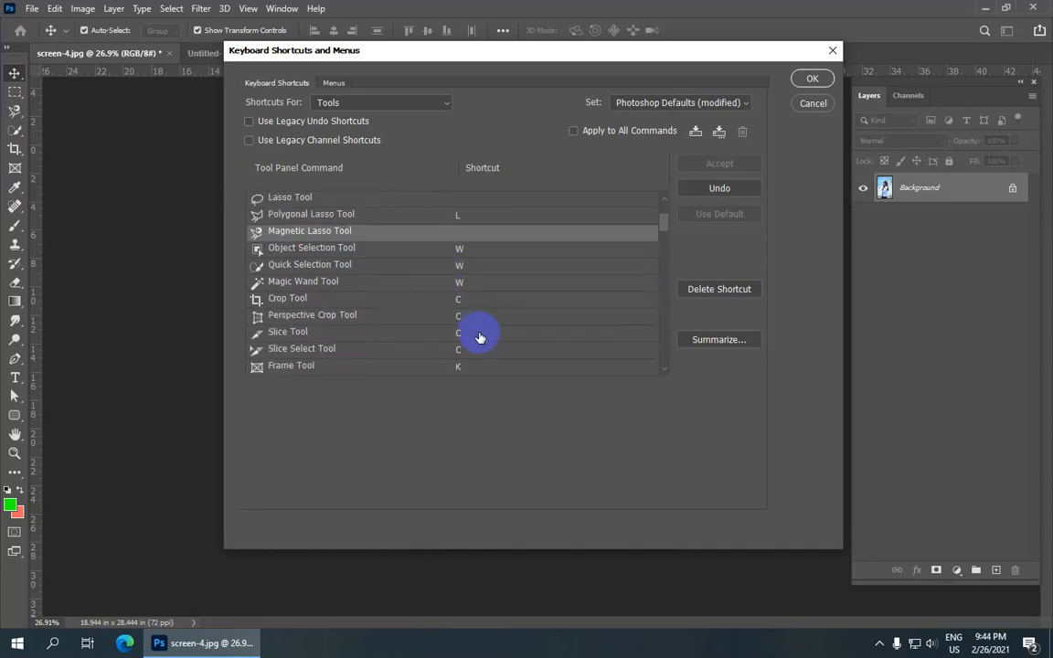
pyautogui.click(466, 332)
pyautogui.press('BackSpace')
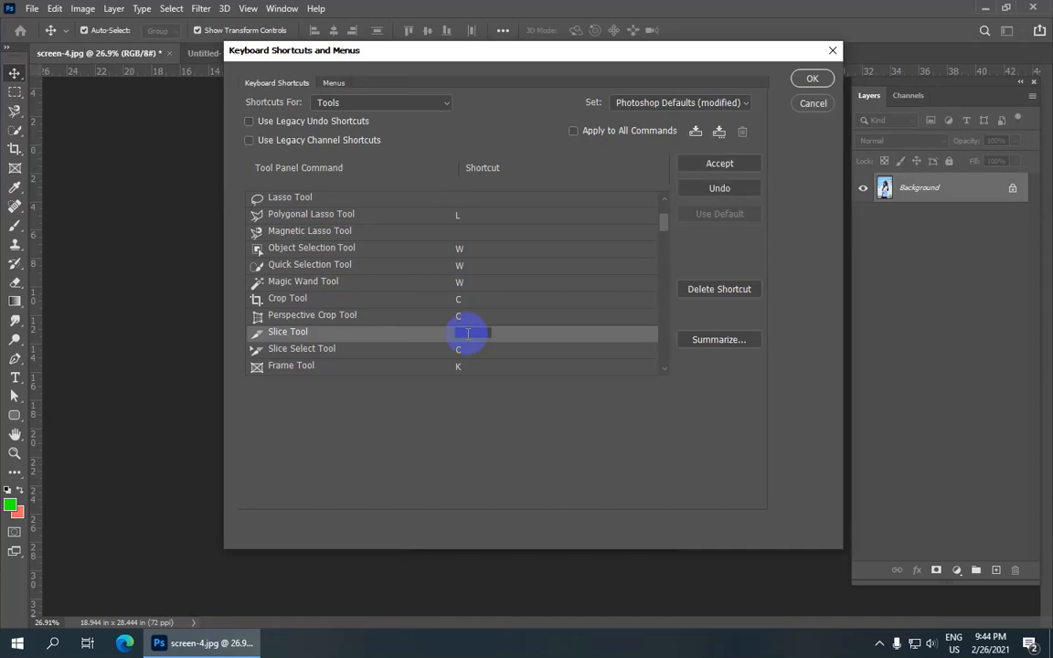
pyautogui.press('Return')
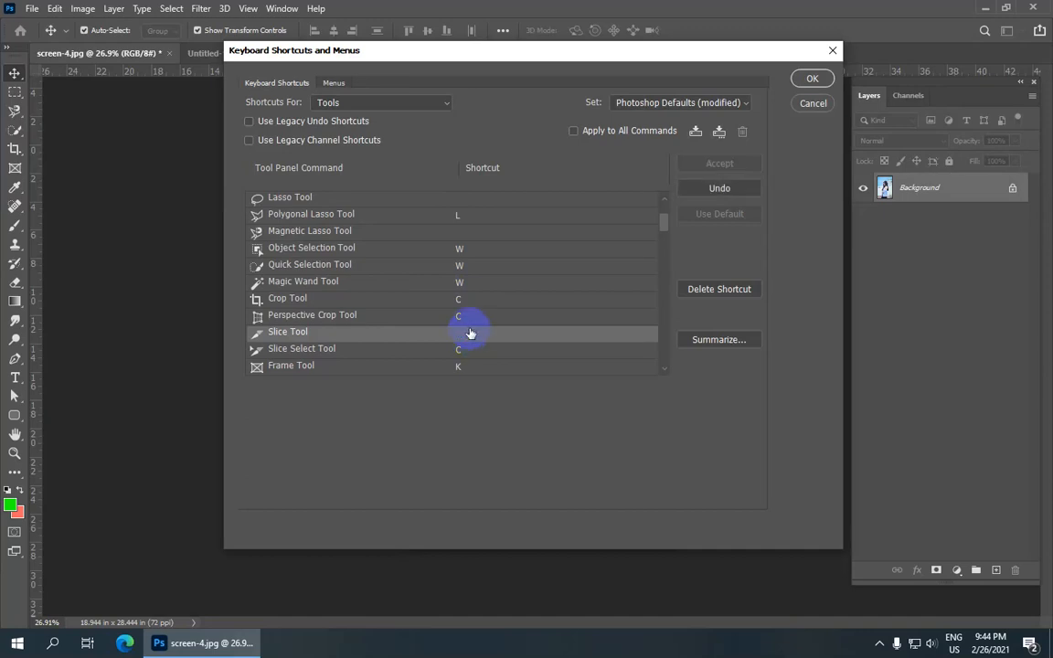
pyautogui.click(464, 348)
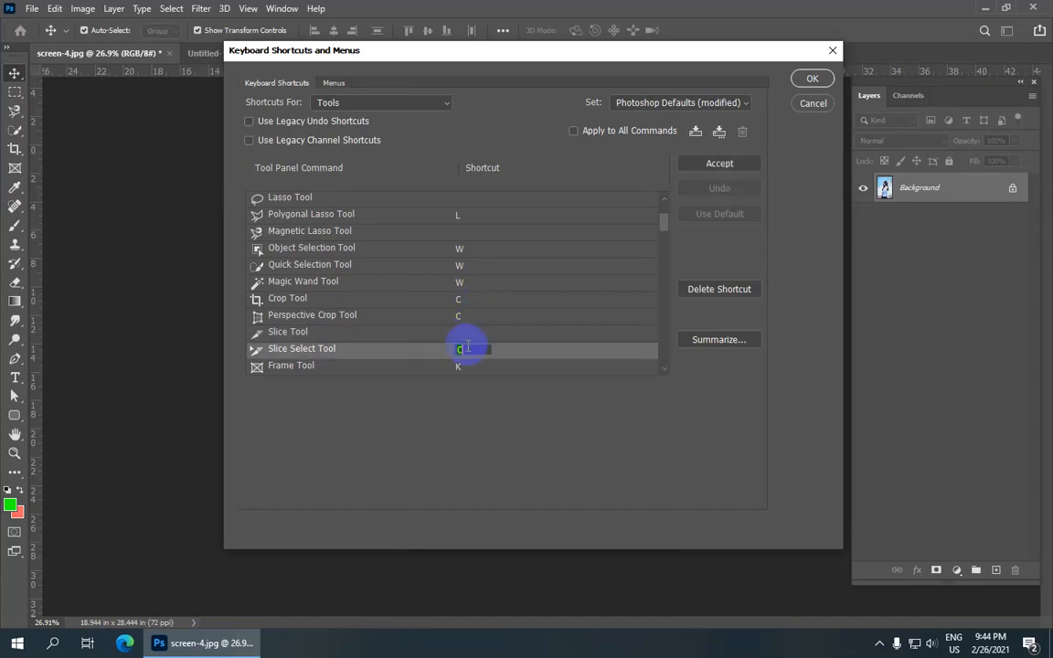
pyautogui.press('BackSpace')
pyautogui.press('Return')
# Clear the keyboard shortcuts of the 3D Material Eyedropper Tool and the Color Sampler Tool
pyautogui.scroll(-4, 466, 350)
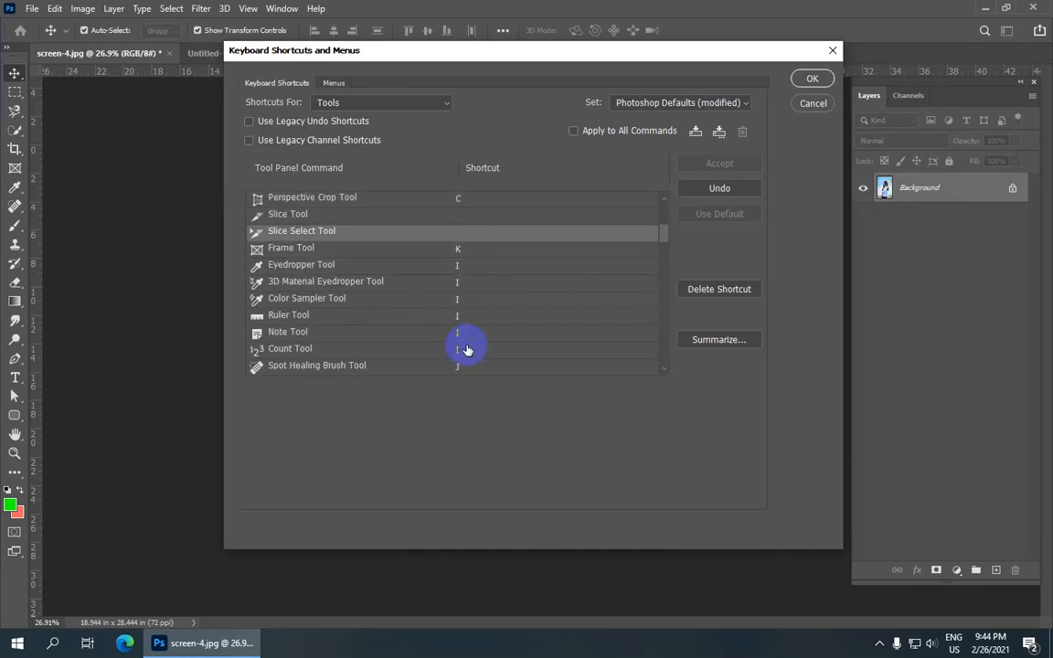
pyautogui.click(463, 281)
pyautogui.press('BackSpace')
pyautogui.press('Return')
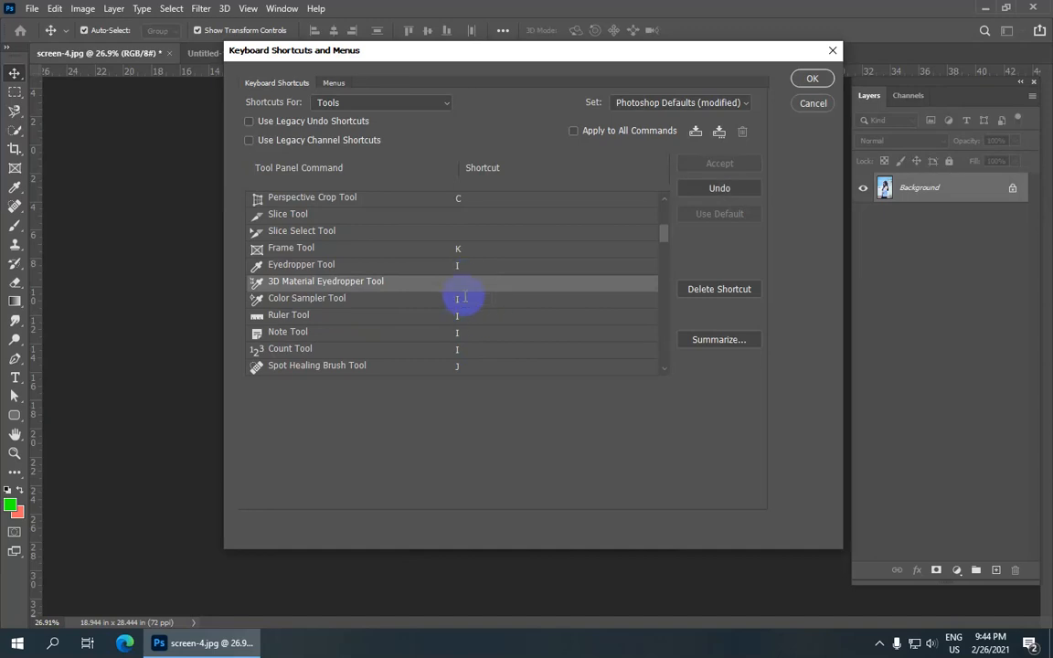
pyautogui.click(463, 298)
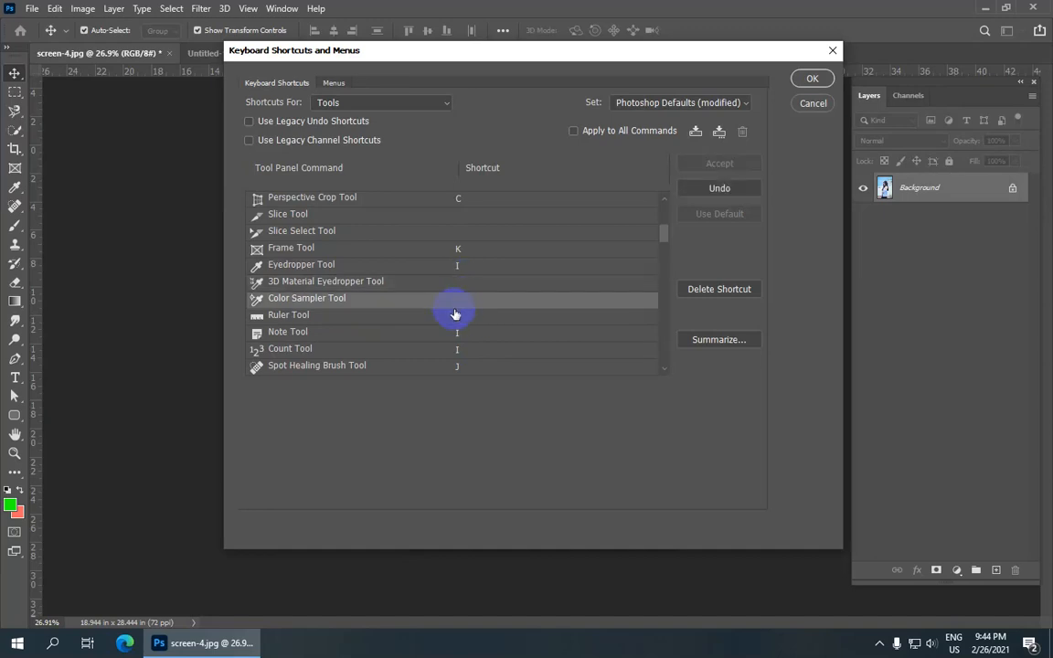
# Remove the keyboard shortcuts assigned to the Note Tool and the Count Tool
pyautogui.scroll(-1, 466, 334)
pyautogui.click(469, 322)
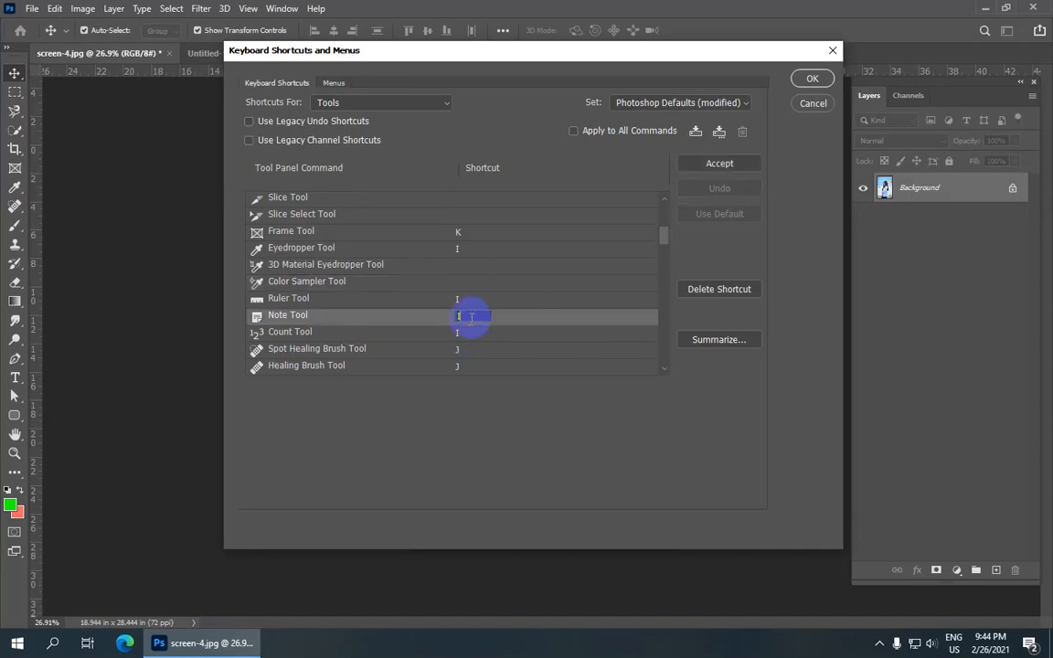
pyautogui.click(475, 333)
pyautogui.press('BackSpace')
pyautogui.press('Return')
# Remove the keyboard shortcuts of the Healing Brush Tool and the Red Eye Tool
pyautogui.scroll(-2, 482, 315)
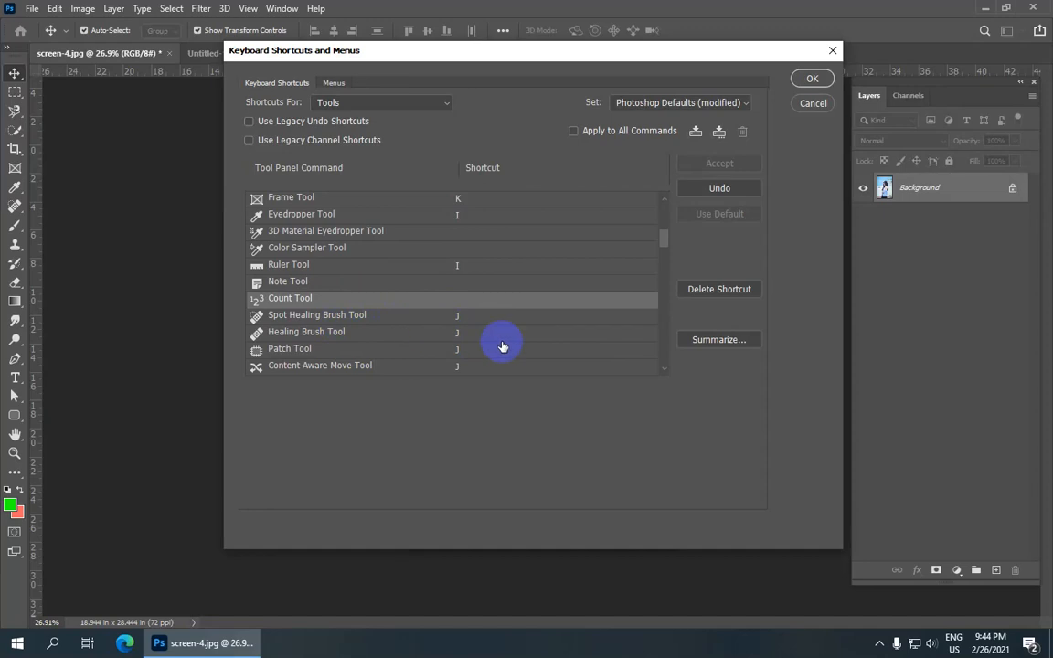
pyautogui.click(469, 333)
pyautogui.press('BackSpace')
pyautogui.scroll(-1, 469, 342)
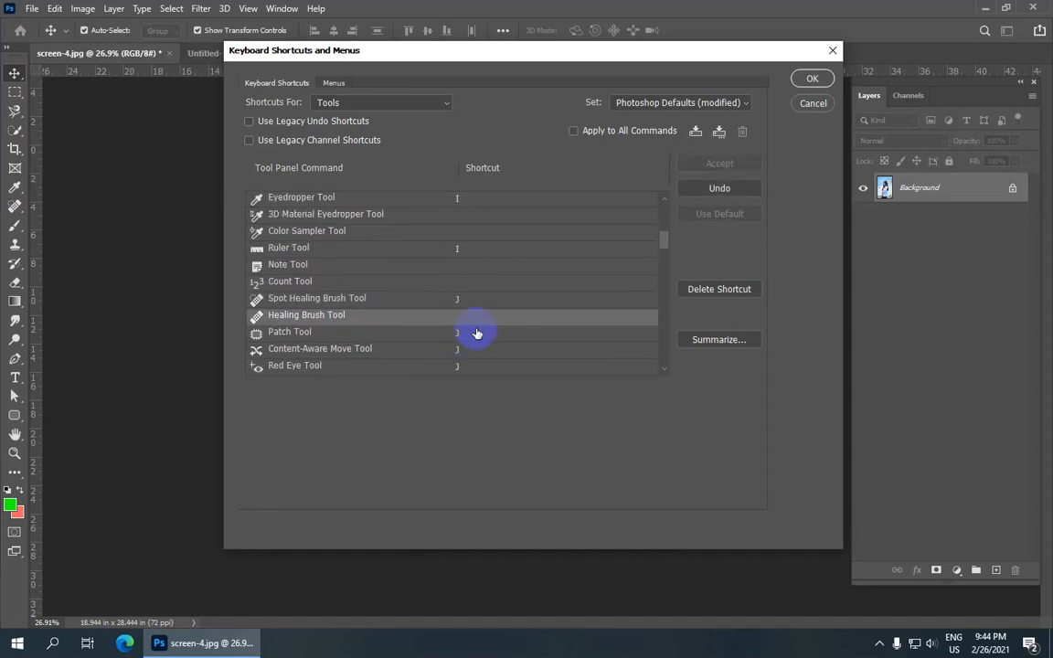
pyautogui.scroll(-1, 470, 347)
pyautogui.scroll(-1, 469, 347)
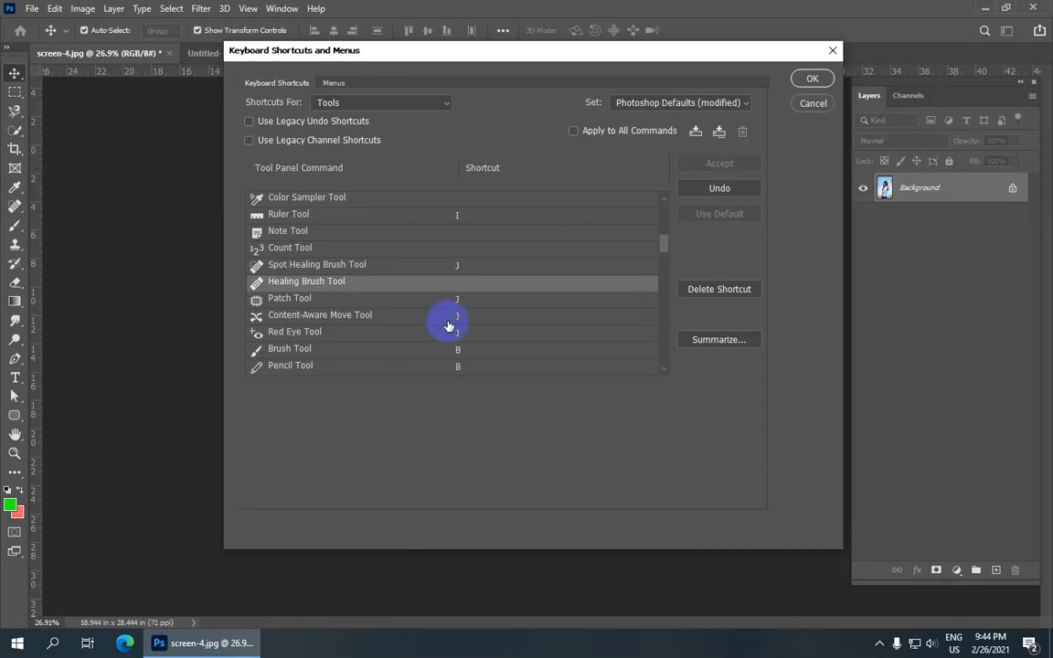
pyautogui.click(466, 333)
pyautogui.press('BackSpace')
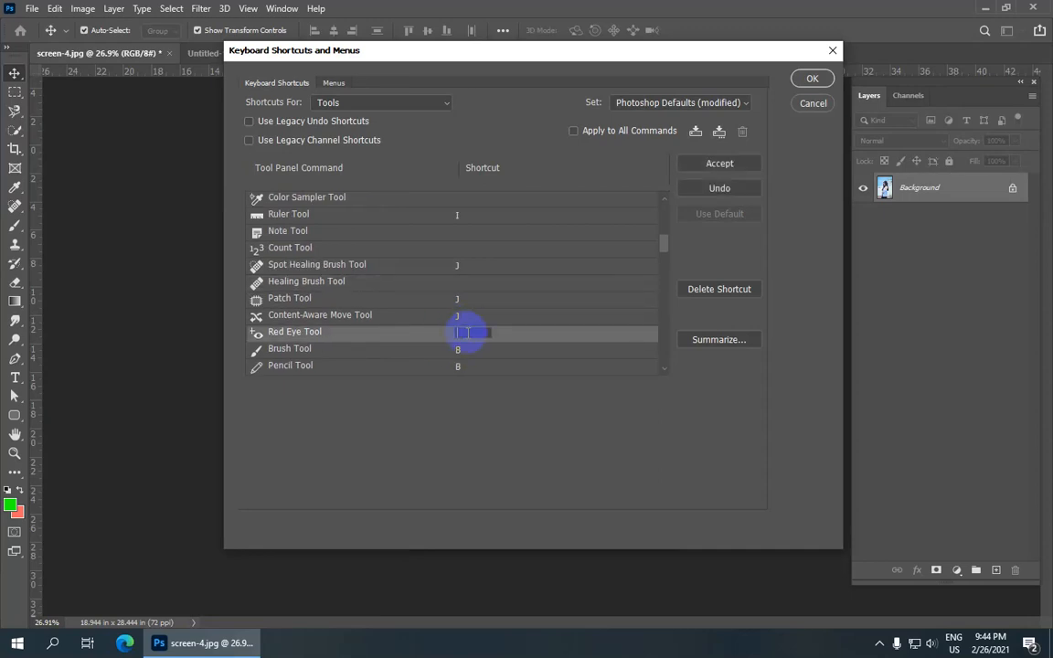
pyautogui.press('Return')
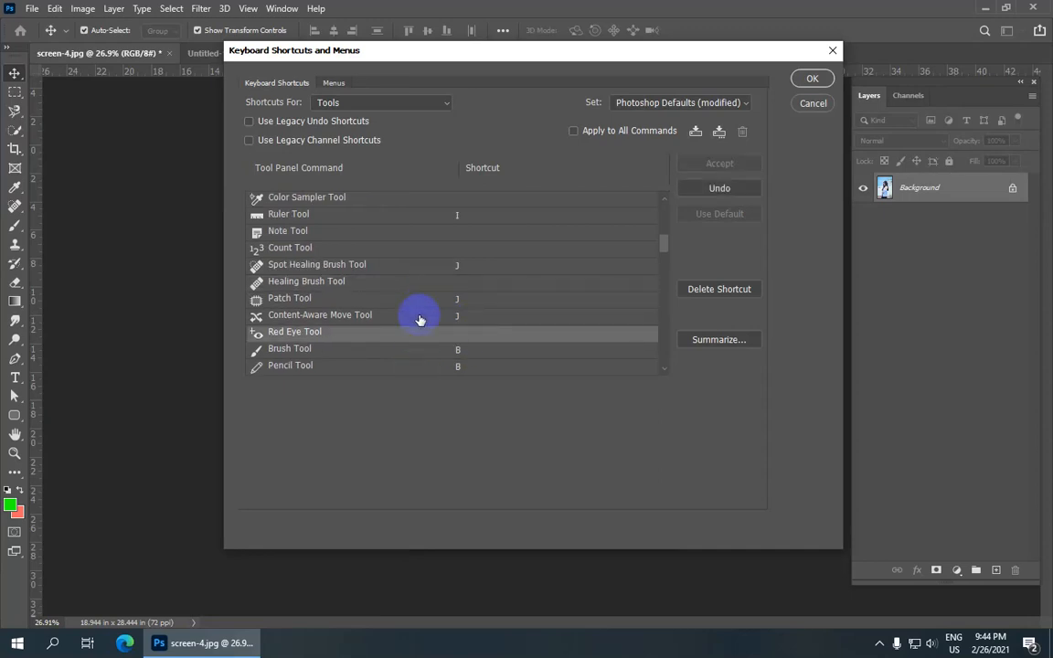
# Clear the keyboard shortcuts assigned to the Pencil Tool and the Color Replacement Tool
pyautogui.scroll(-3, 419, 320)
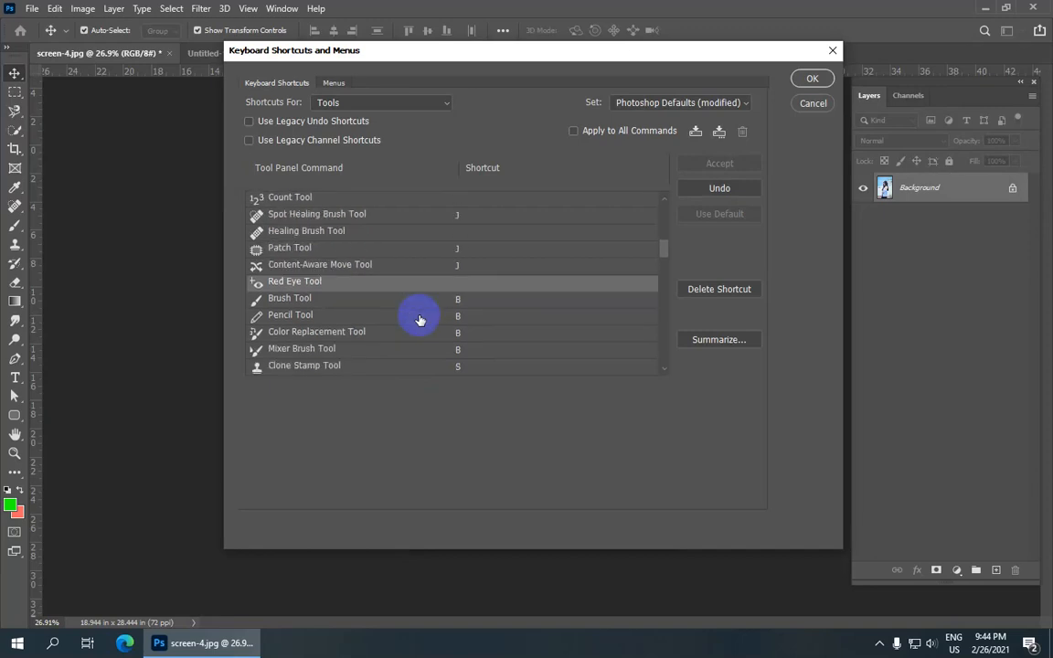
pyautogui.click(482, 316)
pyautogui.press('BackSpace')
pyautogui.press('Return')
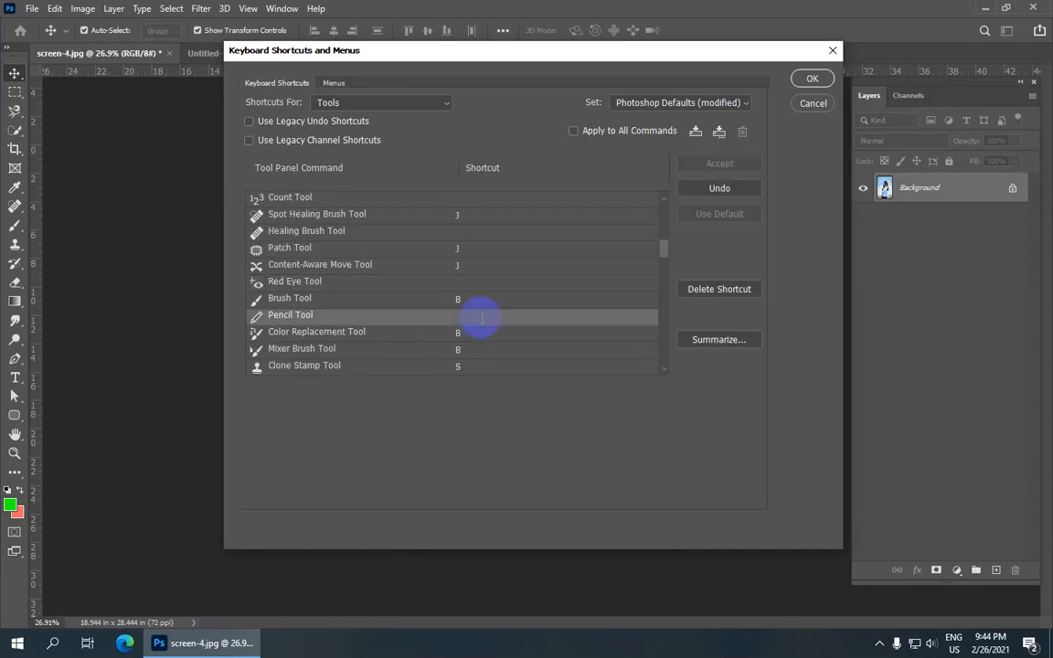
pyautogui.click(473, 333)
pyautogui.press('BackSpace')
pyautogui.press('Return')
# Remove the keyboard shortcut assigned to the Pattern Stamp Tool
pyautogui.scroll(-3, 472, 336)
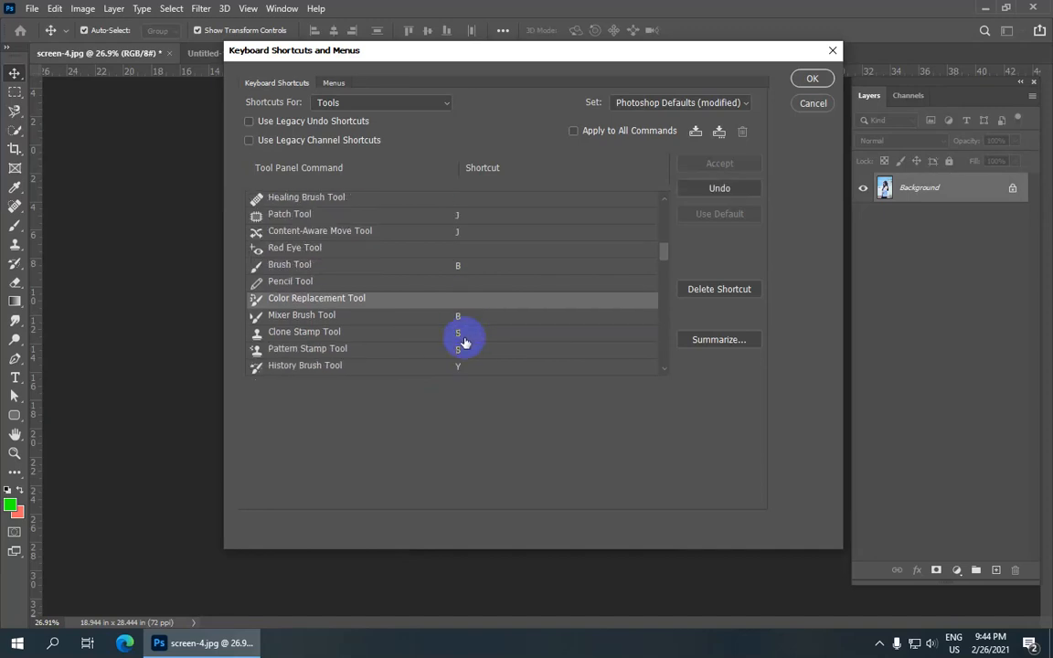
pyautogui.scroll(-1, 427, 333)
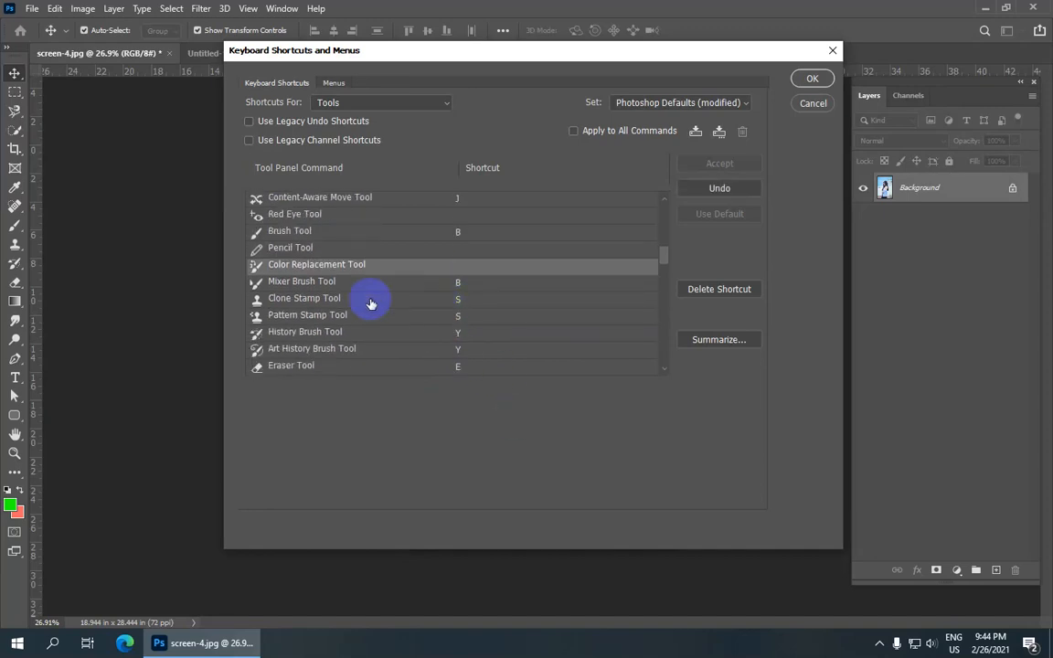
pyautogui.click(463, 317)
pyautogui.press('BackSpace')
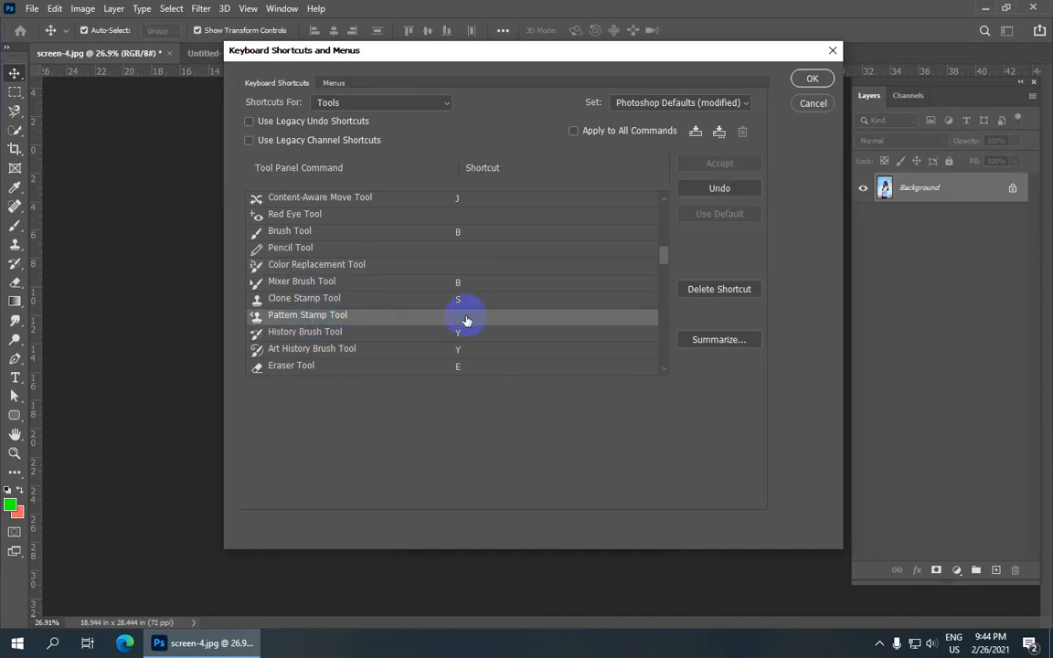
pyautogui.scroll(-3, 465, 321)
pyautogui.scroll(1, 463, 330)
pyautogui.scroll(1, 463, 331)
# Switch the shortcut list to Application Menus and expand the File group to view its command shortcuts
pyautogui.click(376, 101)
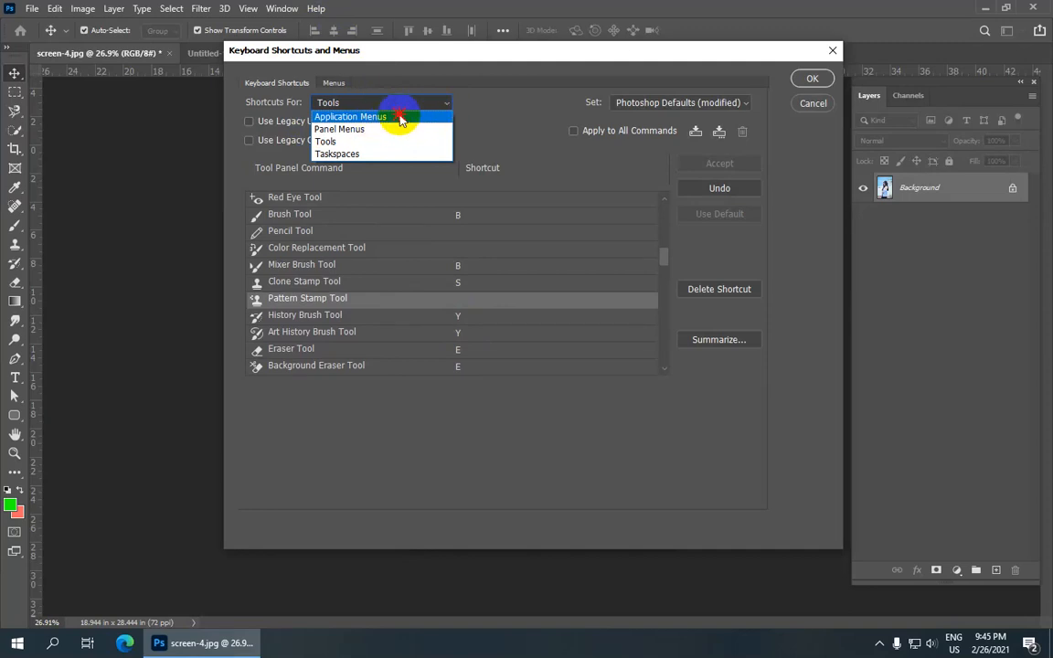
pyautogui.click(400, 117)
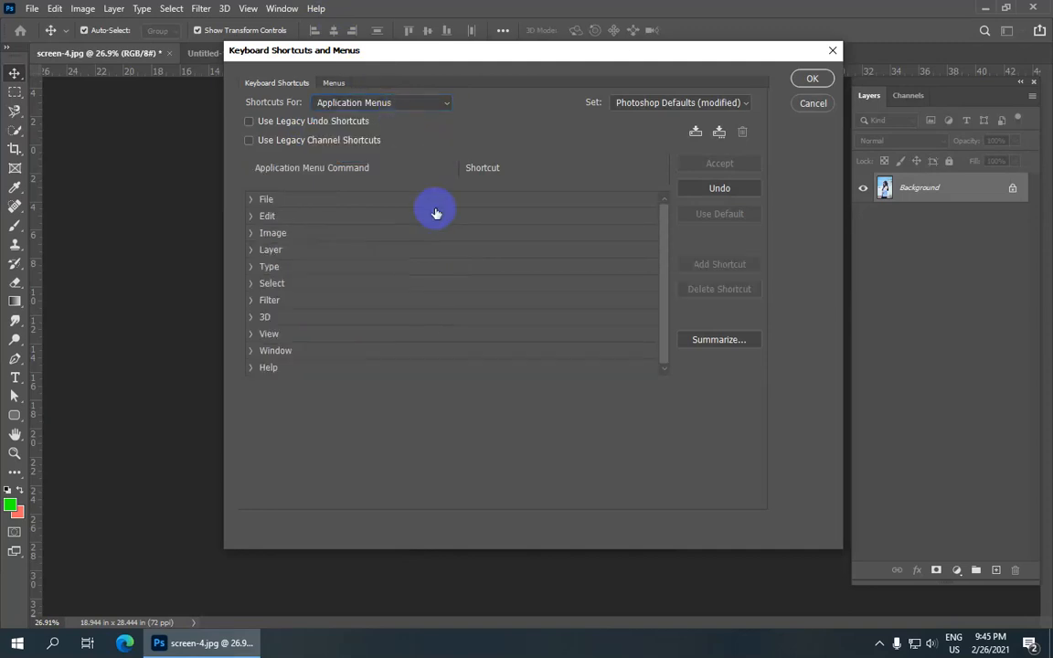
pyautogui.click(251, 200)
pyautogui.click(251, 200)
pyautogui.click(251, 200)
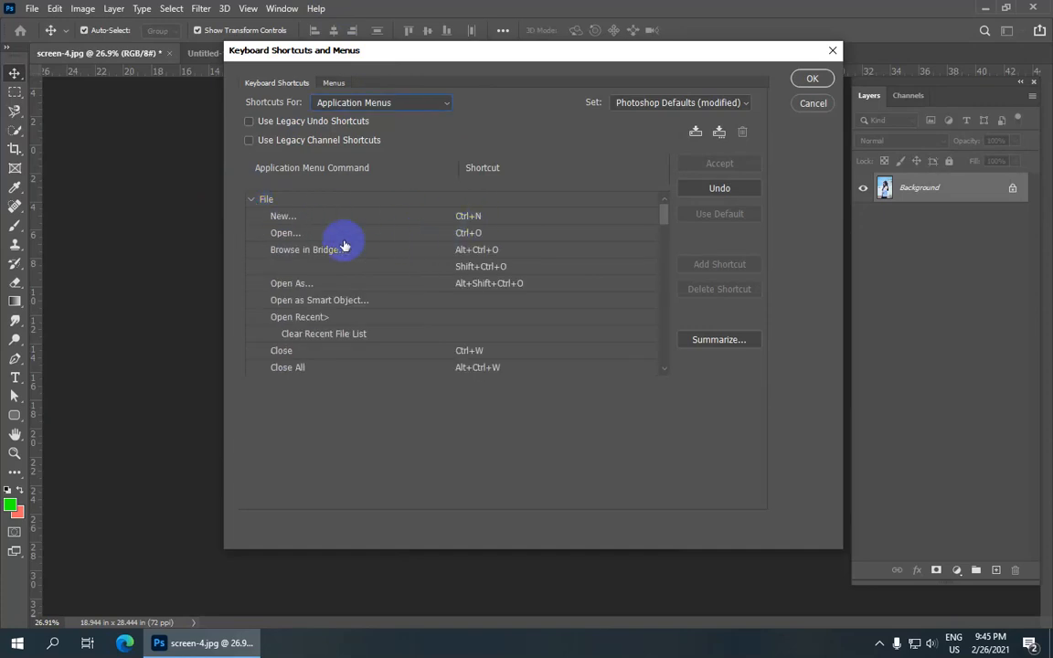
# Try to assign Ctrl+Z as the shortcut of the File menu's New command
pyautogui.click(490, 218)
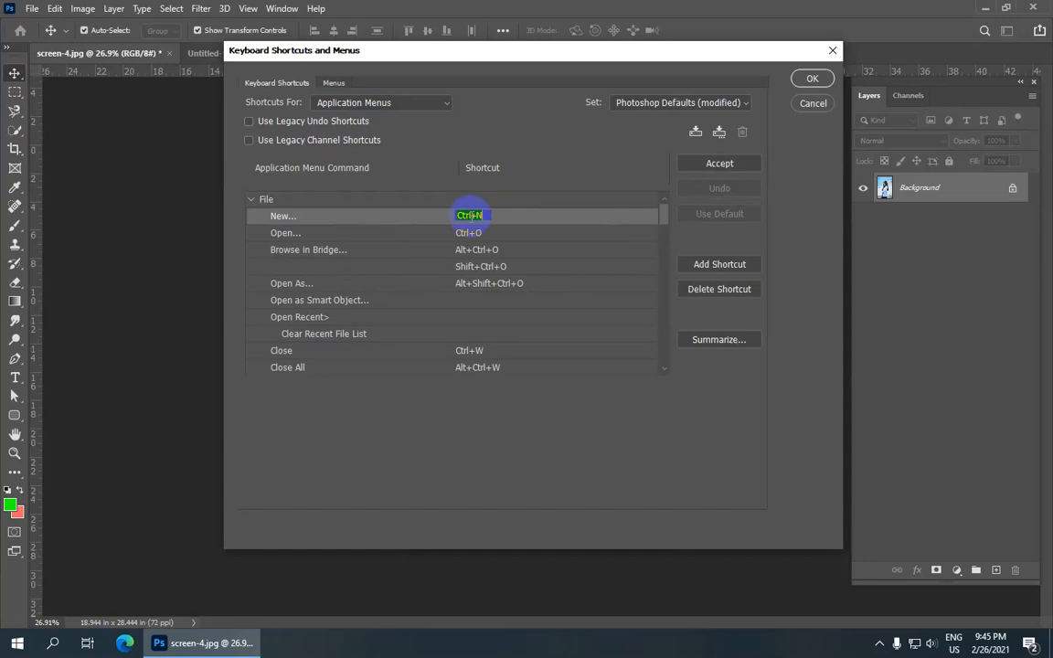
pyautogui.moveTo(471, 217); pyautogui.dragTo(452, 217)
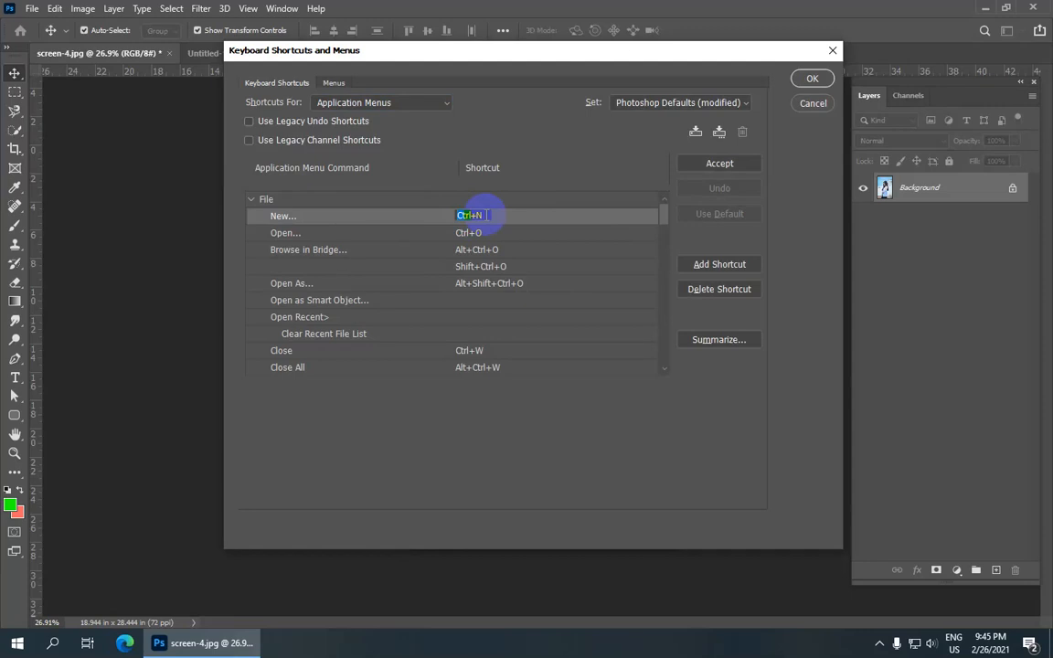
pyautogui.press('BackSpace')
pyautogui.hotkey('ctrl', 'z')
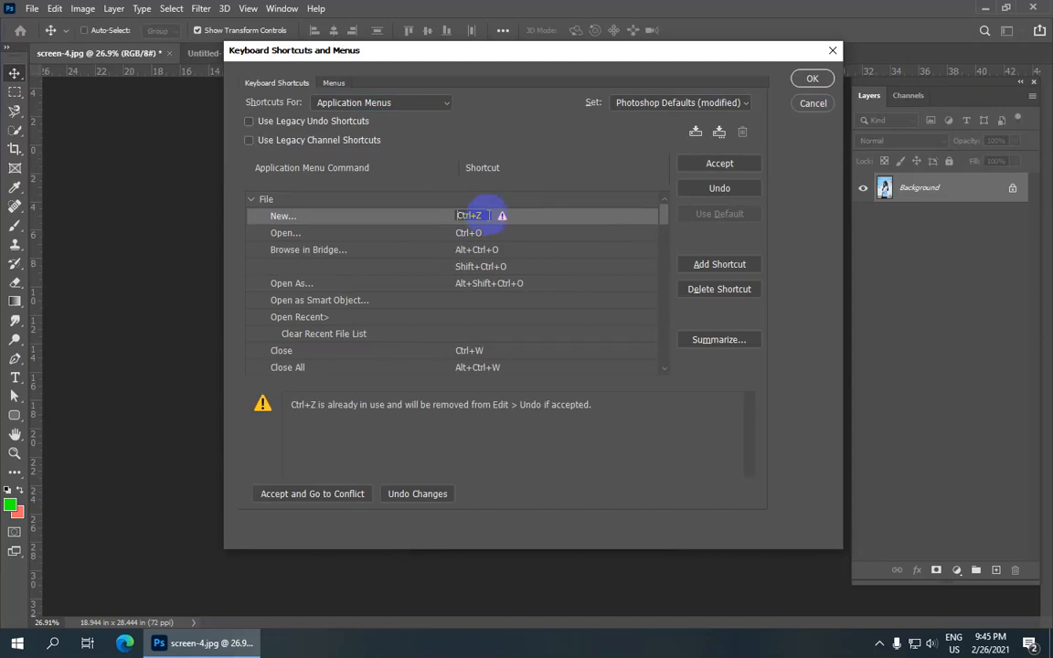
# Try Alt+N and Ctrl+L as replacement shortcuts for the New command
pyautogui.moveTo(487, 214); pyautogui.dragTo(452, 219)
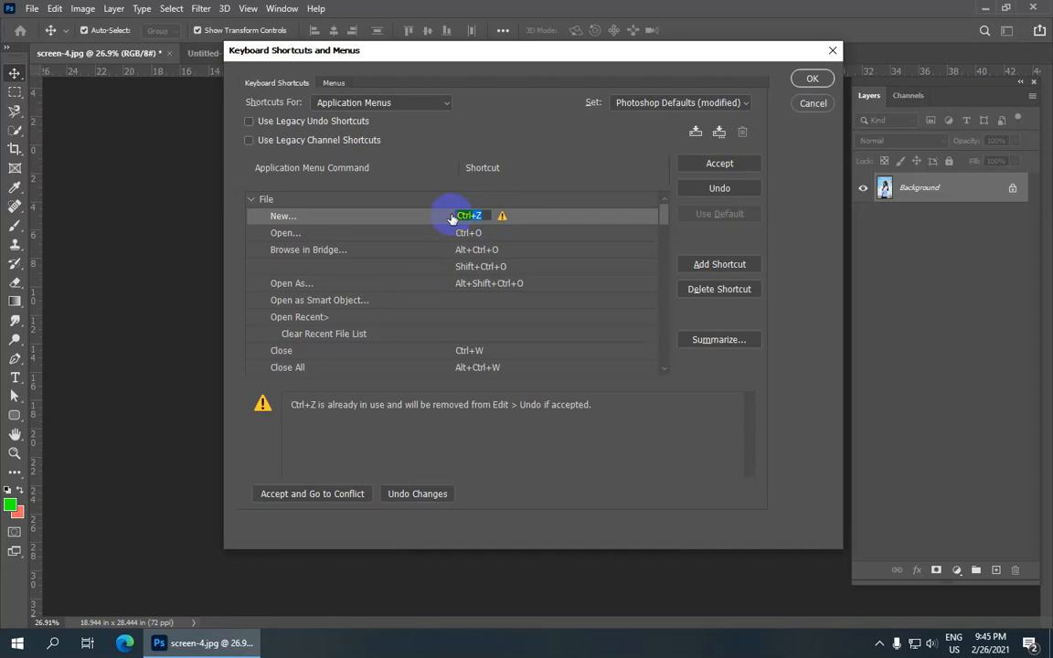
pyautogui.hotkey('alt', 'n')
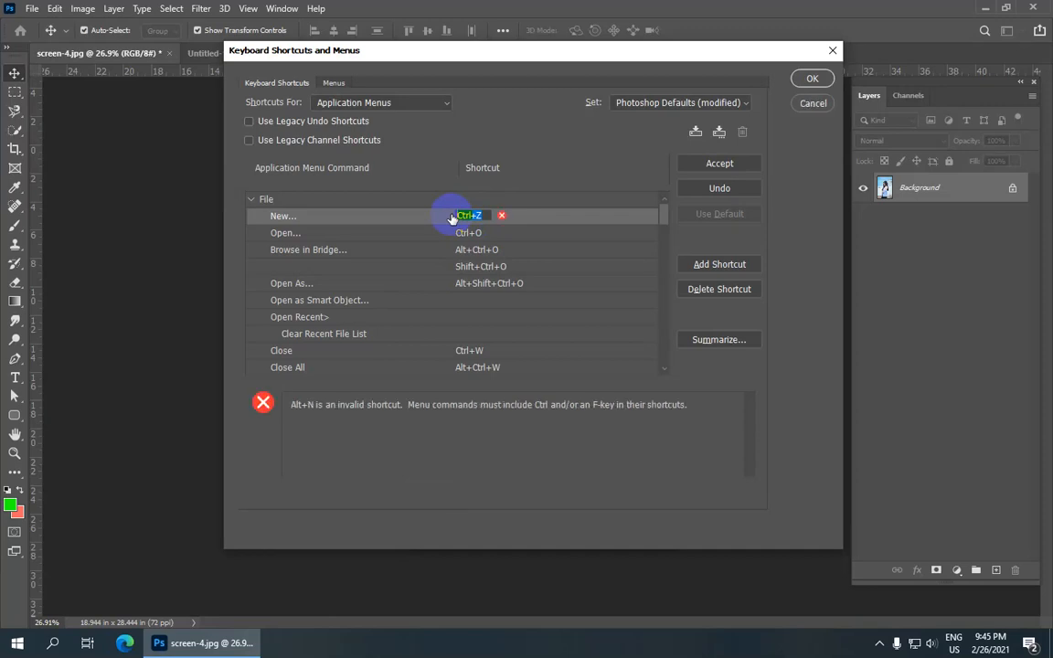
pyautogui.hotkey('ctrl', 'l')
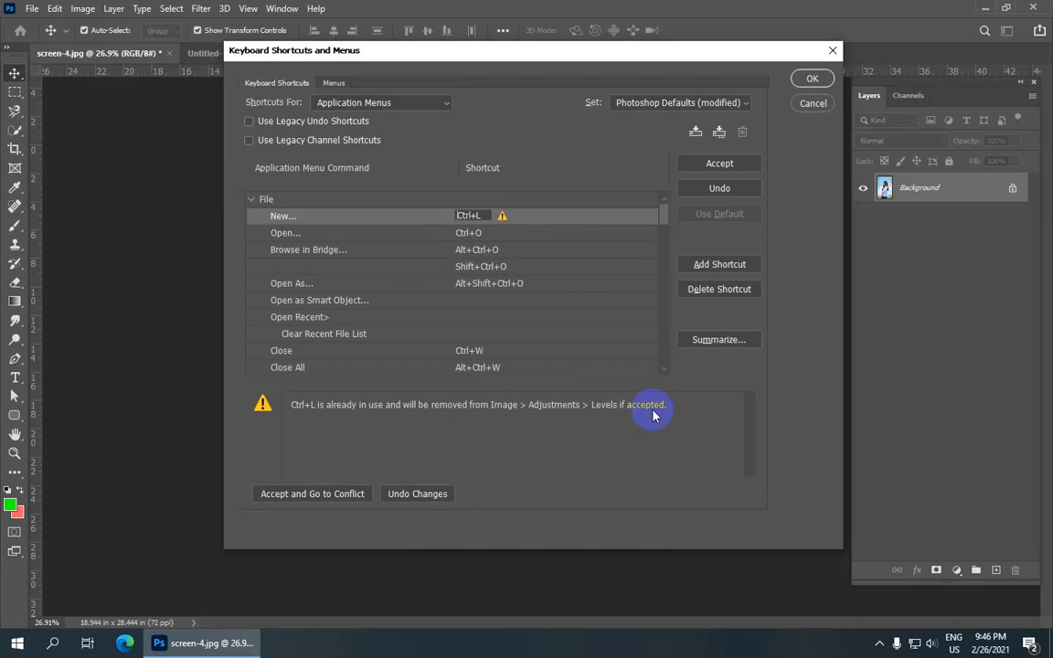
# Undo the pending shortcut change for New and assign Ctrl+N to it
pyautogui.click(731, 188)
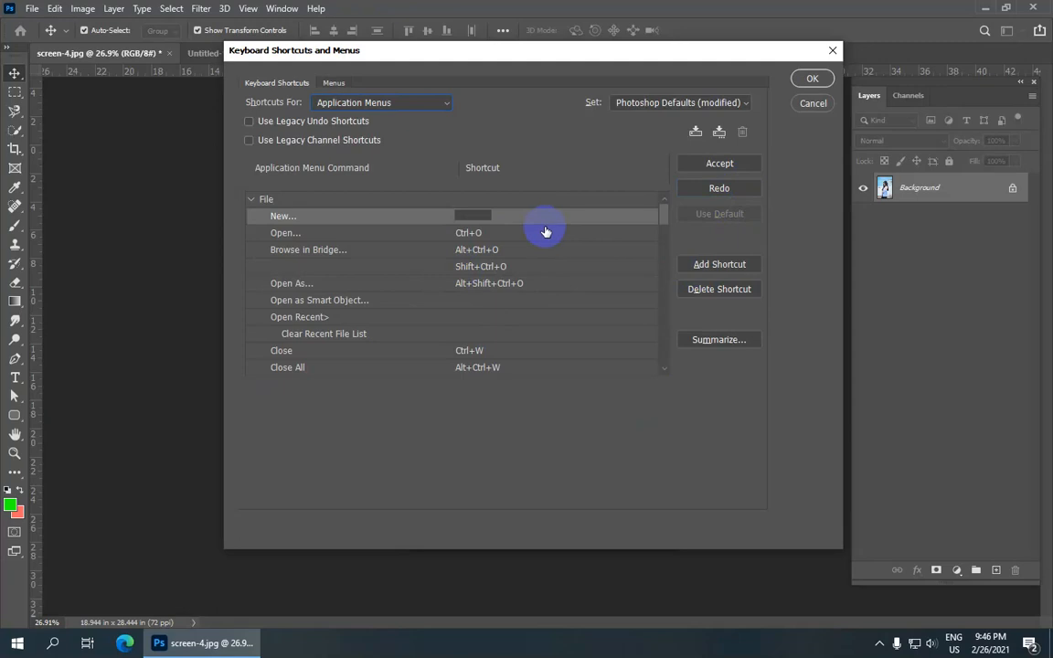
pyautogui.hotkey('ctrl', 'n')
pyautogui.press('Return')
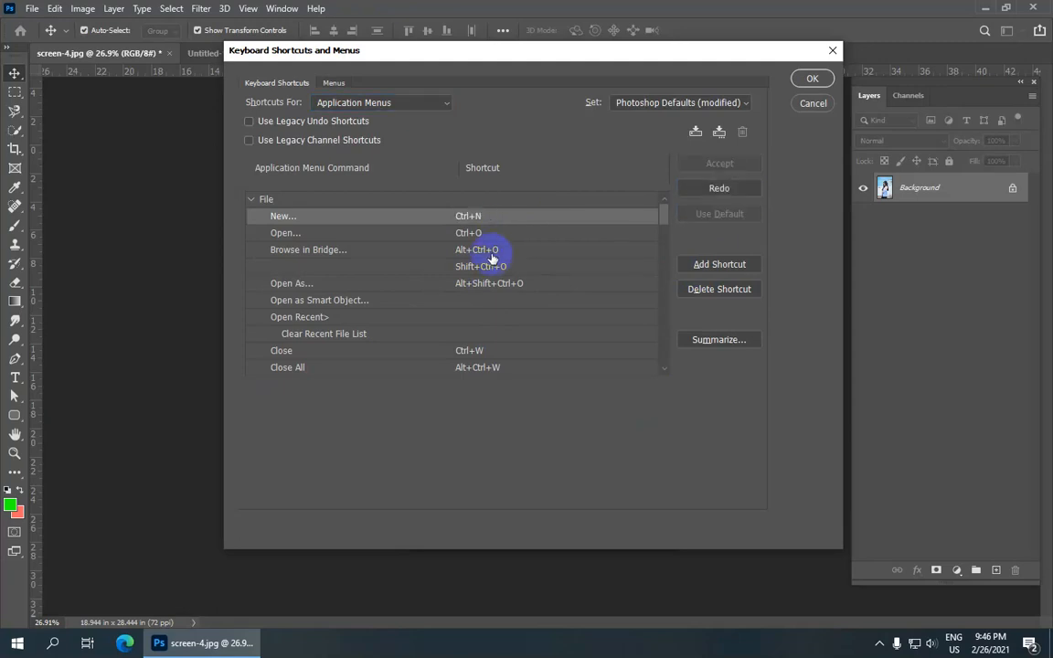
# Examine the shortcuts of the File commands down to the Export entries, and collapse the File group
pyautogui.scroll(-1, 448, 266)
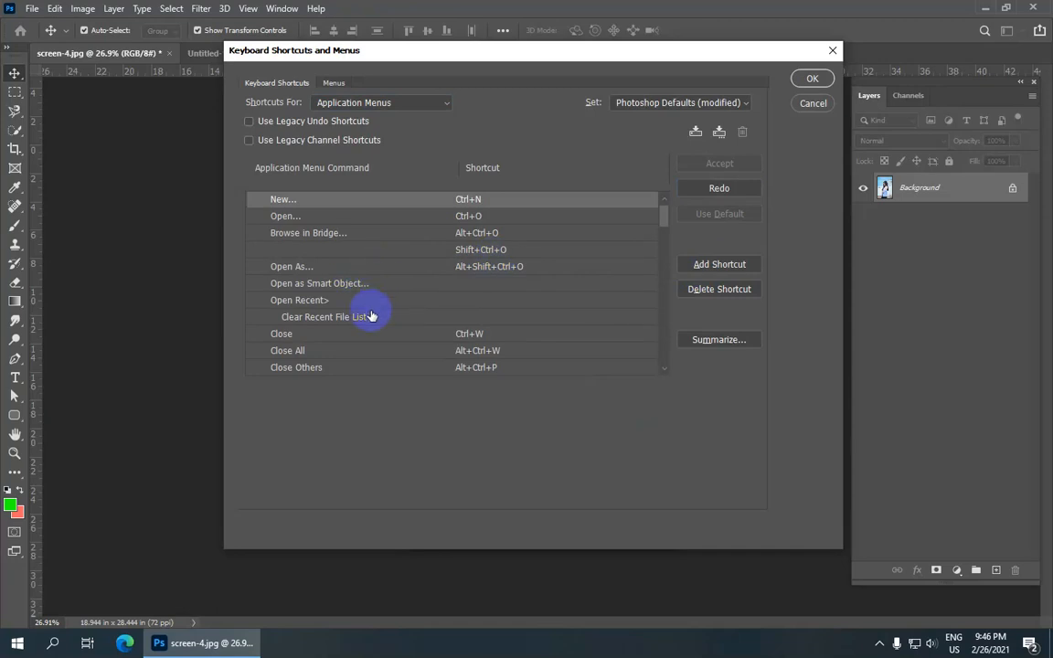
pyautogui.scroll(-5, 370, 315)
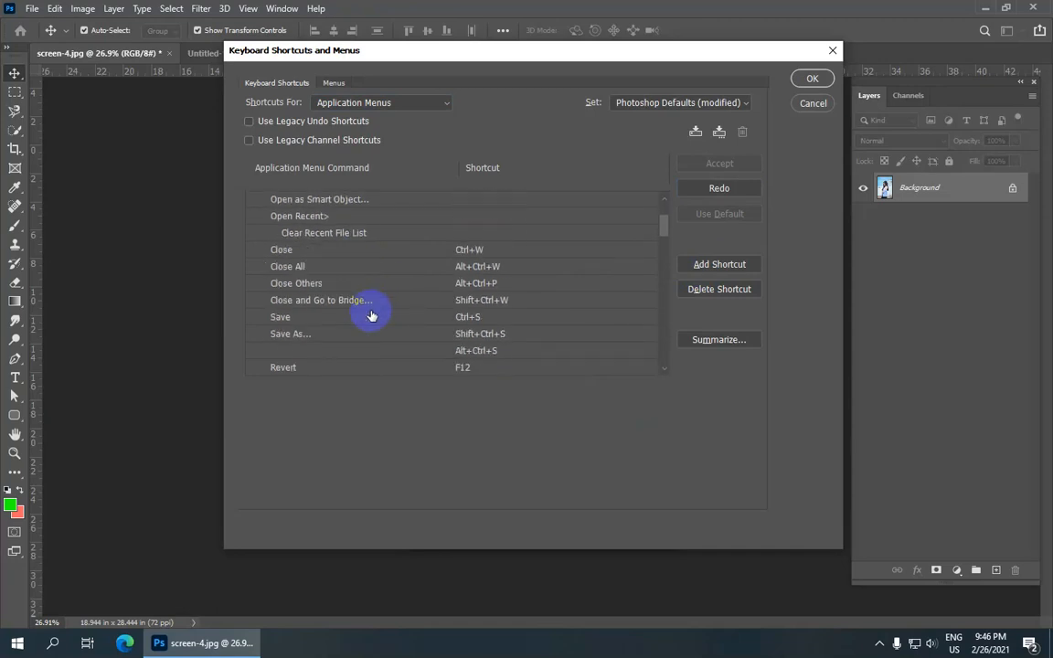
pyautogui.scroll(-1, 370, 315)
pyautogui.scroll(-1, 371, 316)
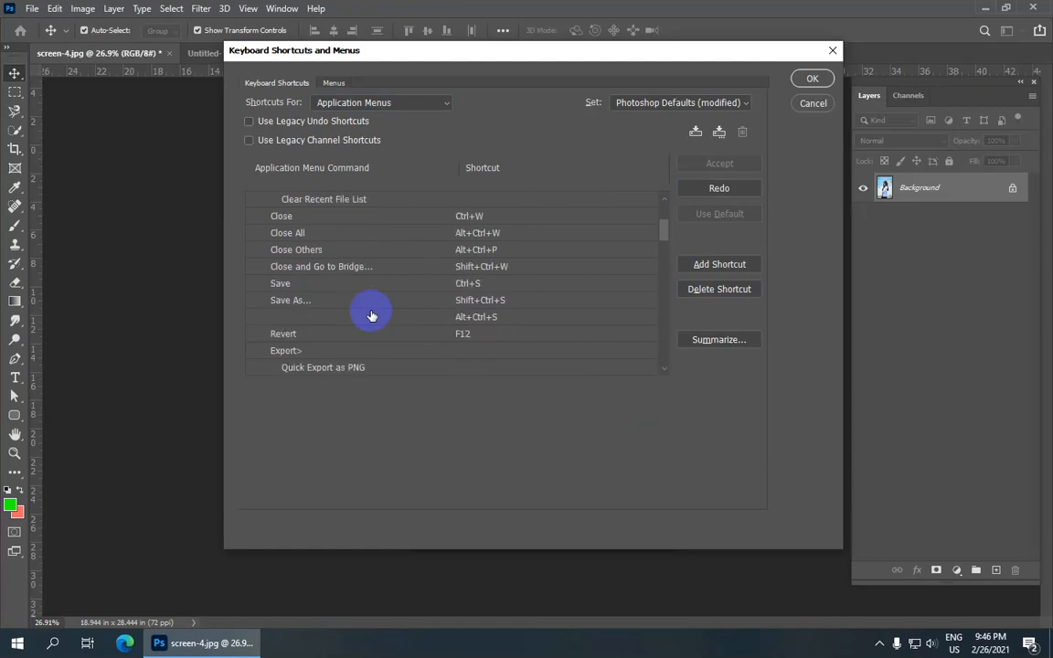
pyautogui.scroll(-3, 371, 316)
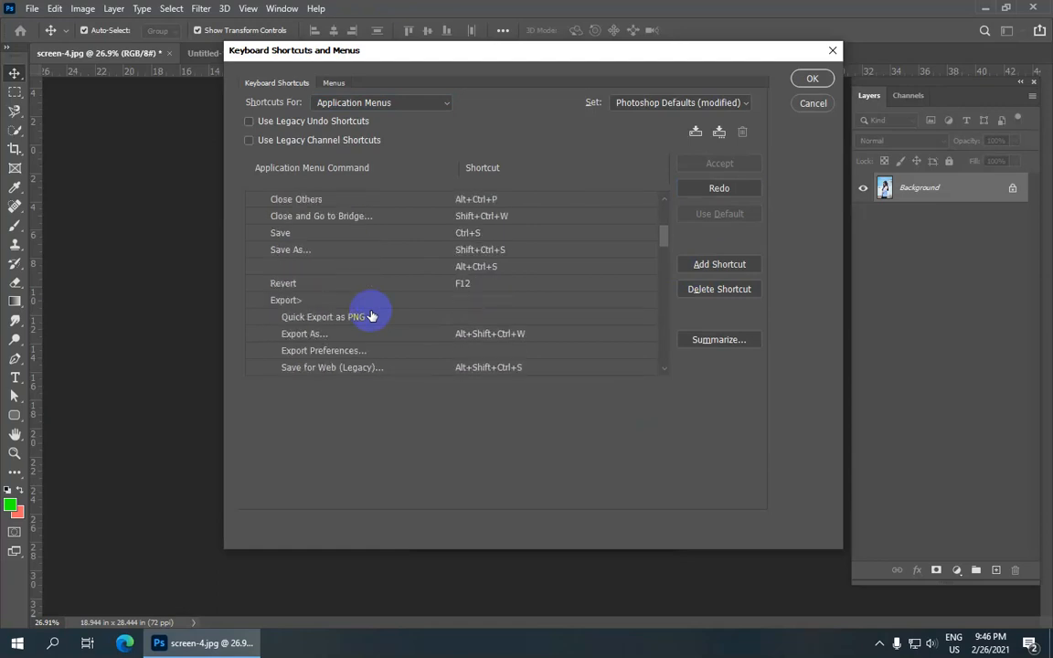
pyautogui.scroll(-1, 370, 315)
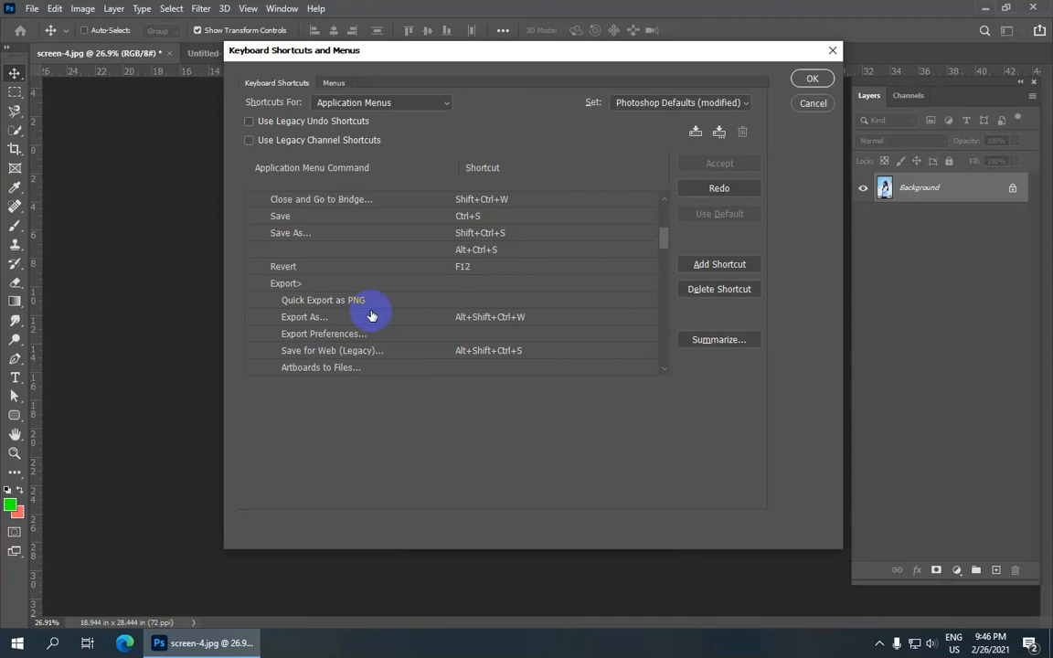
pyautogui.scroll(12, 371, 315)
pyautogui.click(251, 198)
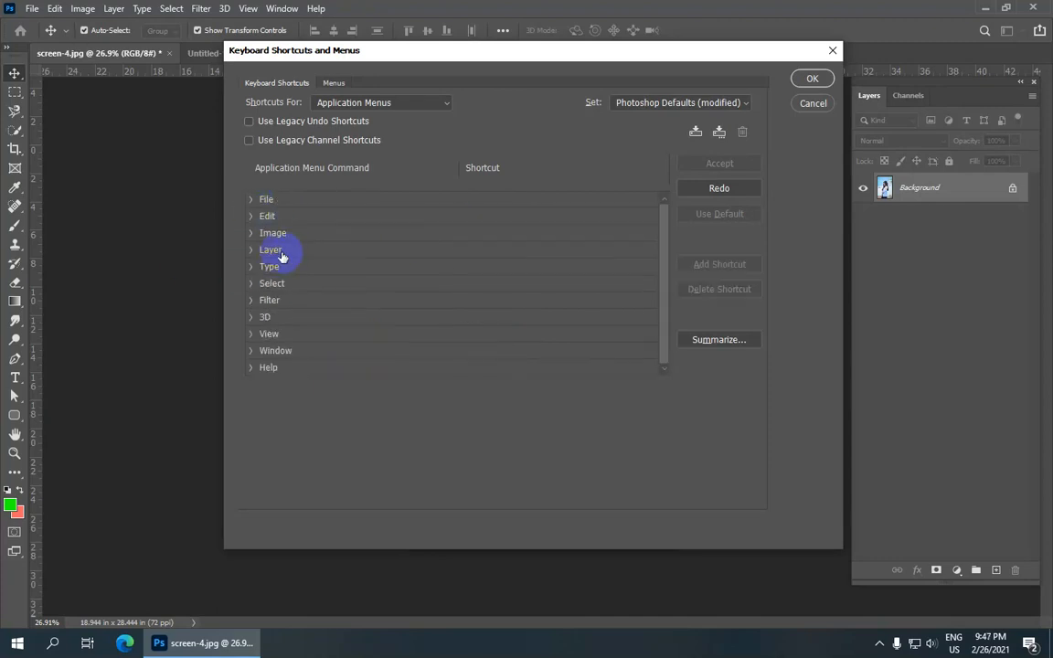
# Expand the Edit group and examine the shortcuts of its commands from Undo through the Transform entries
pyautogui.click(251, 216)
pyautogui.scroll(-1, 295, 271)
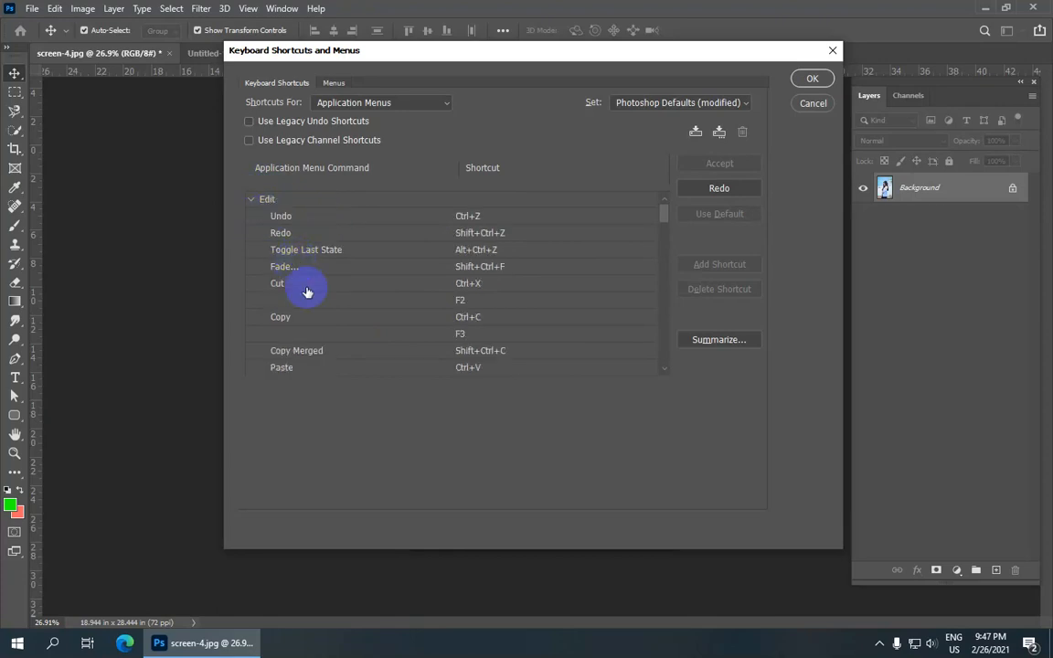
pyautogui.scroll(-1, 380, 274)
pyautogui.scroll(1, 380, 275)
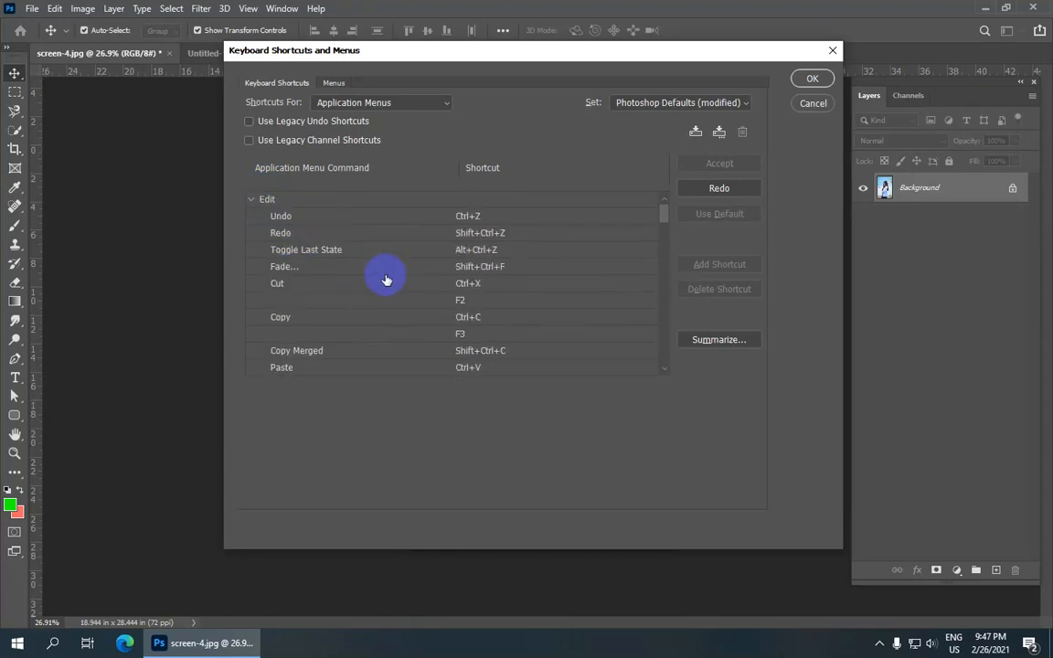
pyautogui.scroll(-1, 391, 286)
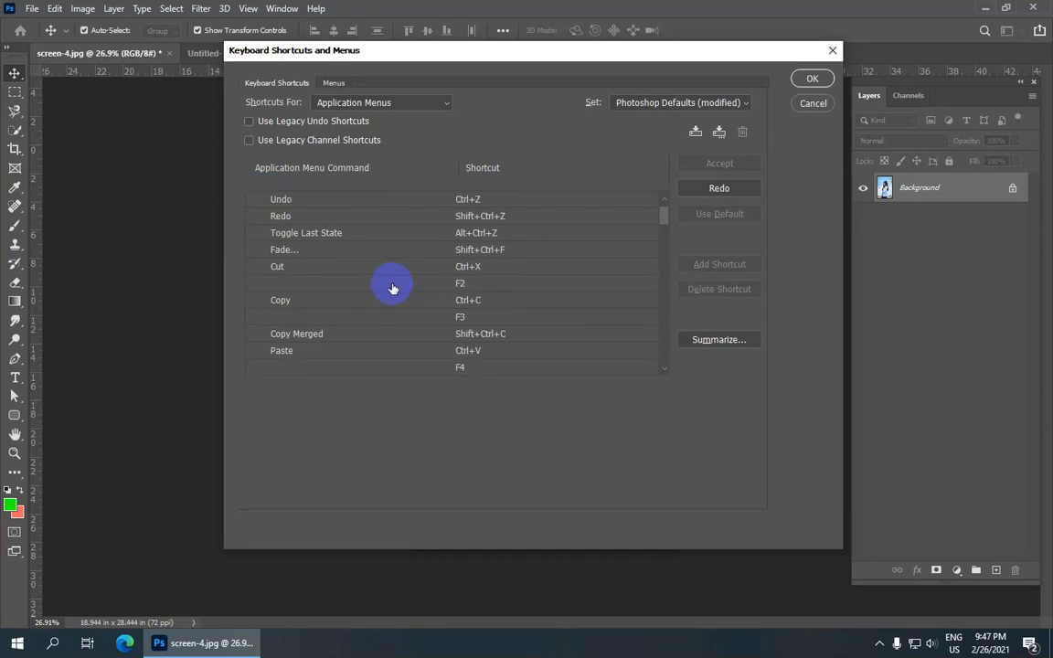
pyautogui.scroll(-1, 392, 289)
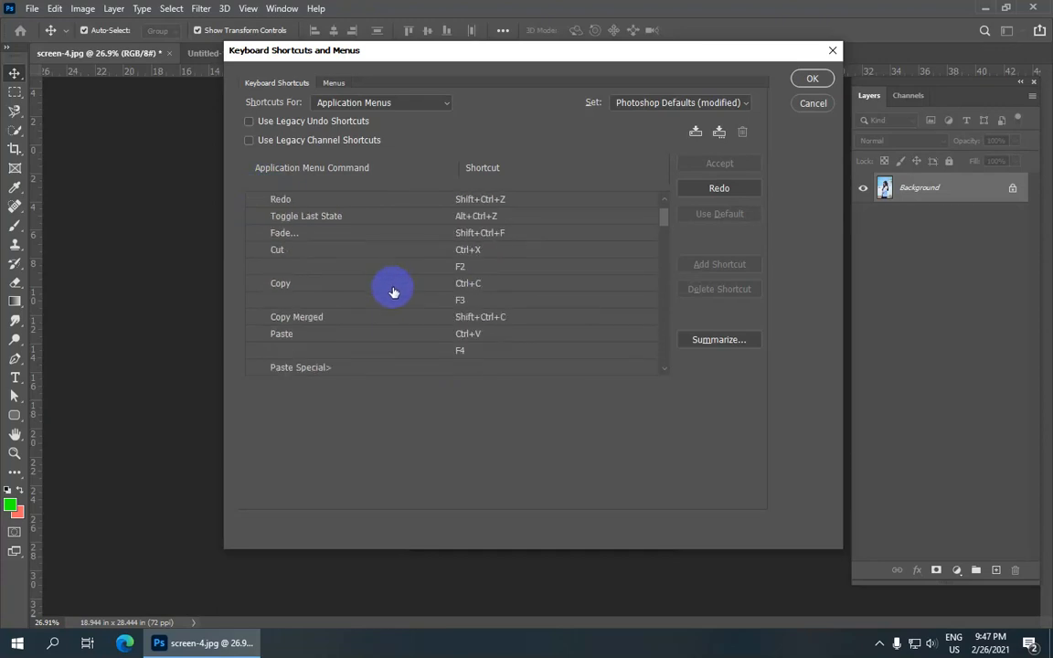
pyautogui.scroll(-1, 395, 297)
pyautogui.scroll(-2, 441, 298)
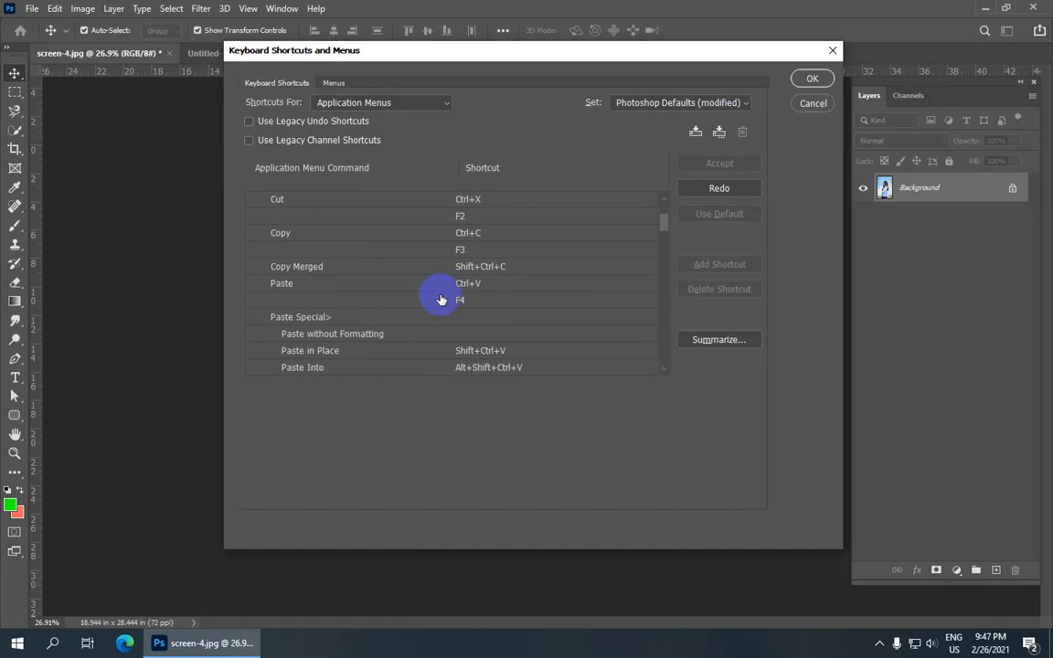
pyautogui.scroll(-1, 442, 298)
pyautogui.scroll(-2, 375, 302)
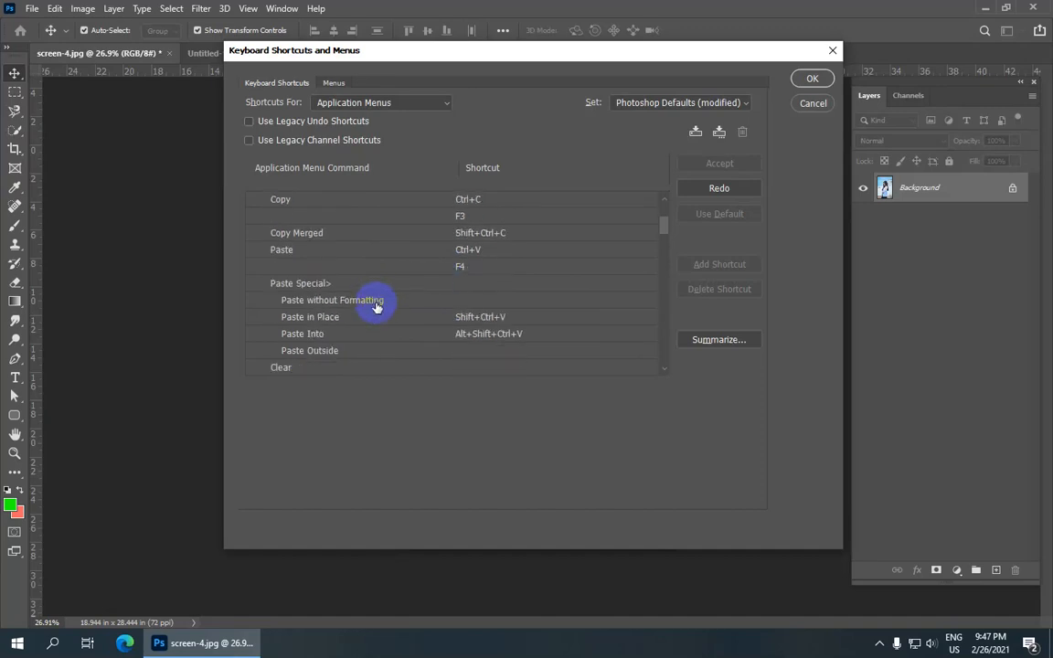
pyautogui.scroll(-5, 376, 309)
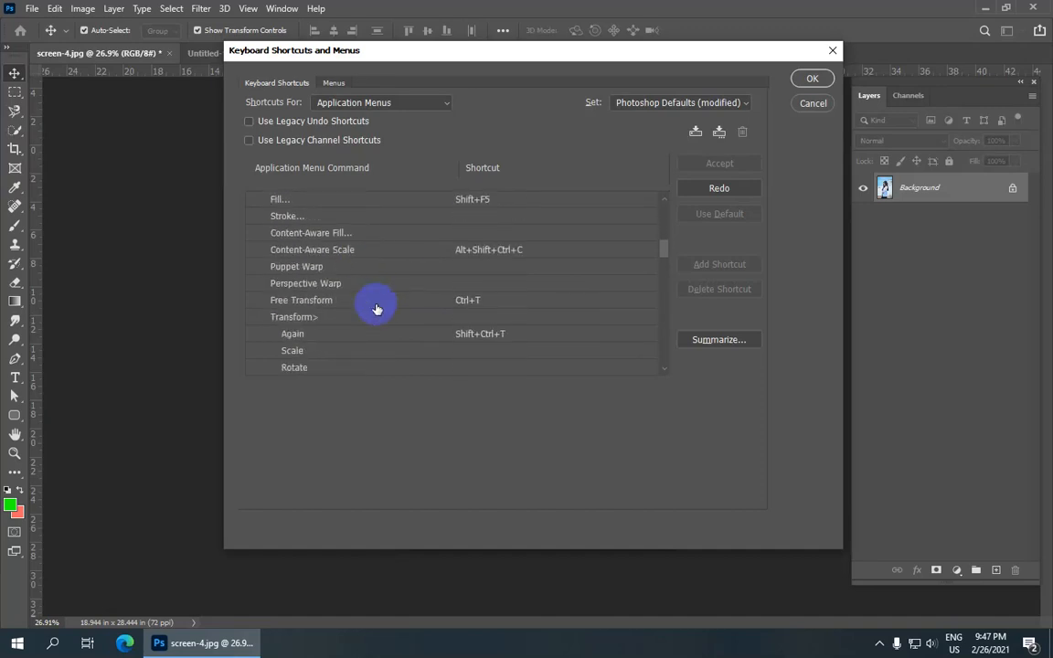
pyautogui.scroll(-3, 380, 316)
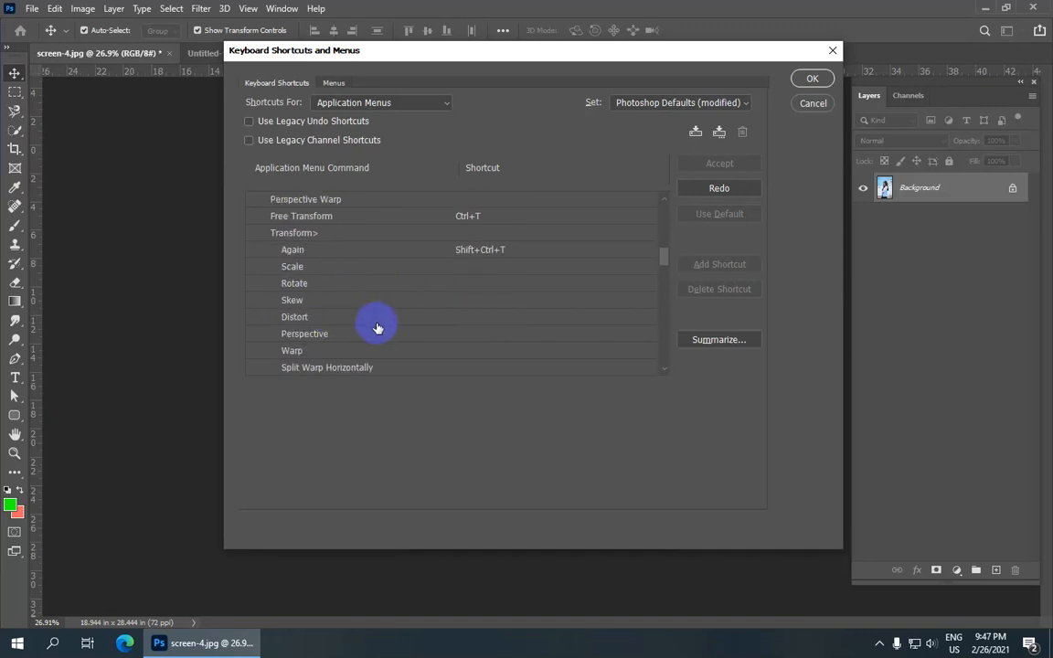
pyautogui.scroll(-1, 379, 337)
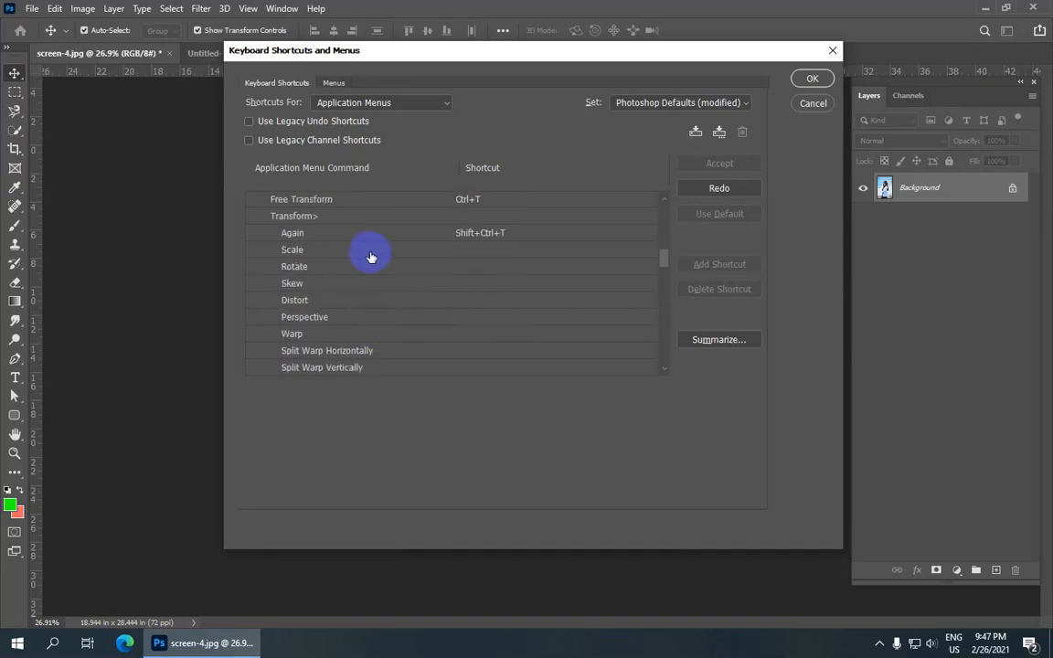
pyautogui.scroll(10, 370, 257)
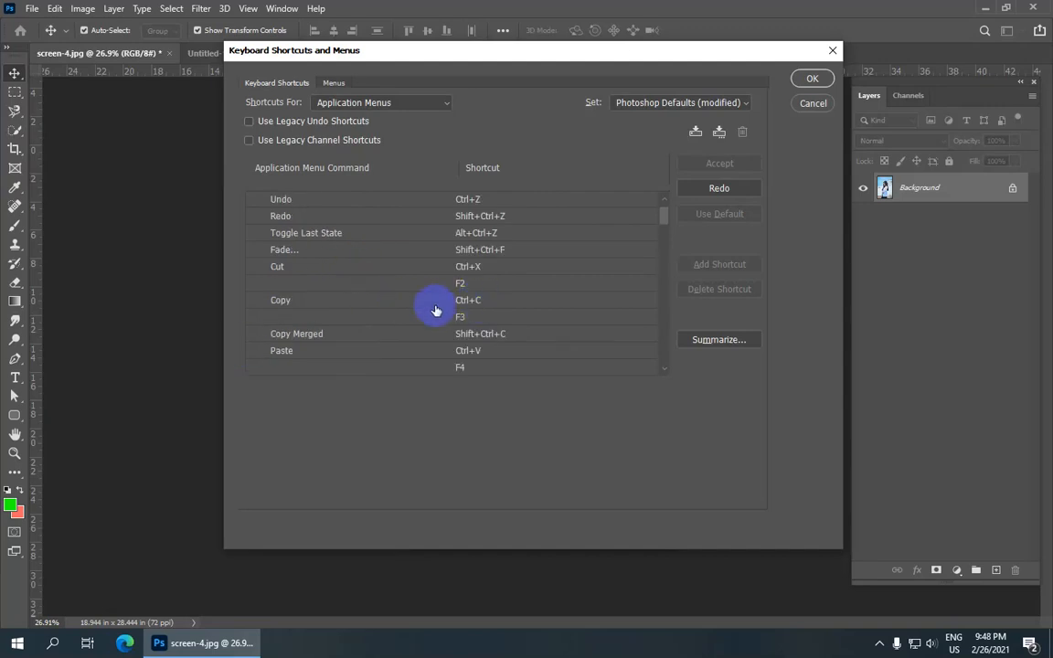
# Try Ctrl+V as the shortcut of the Edit menu's Copy command, and undo the change
pyautogui.click(485, 300)
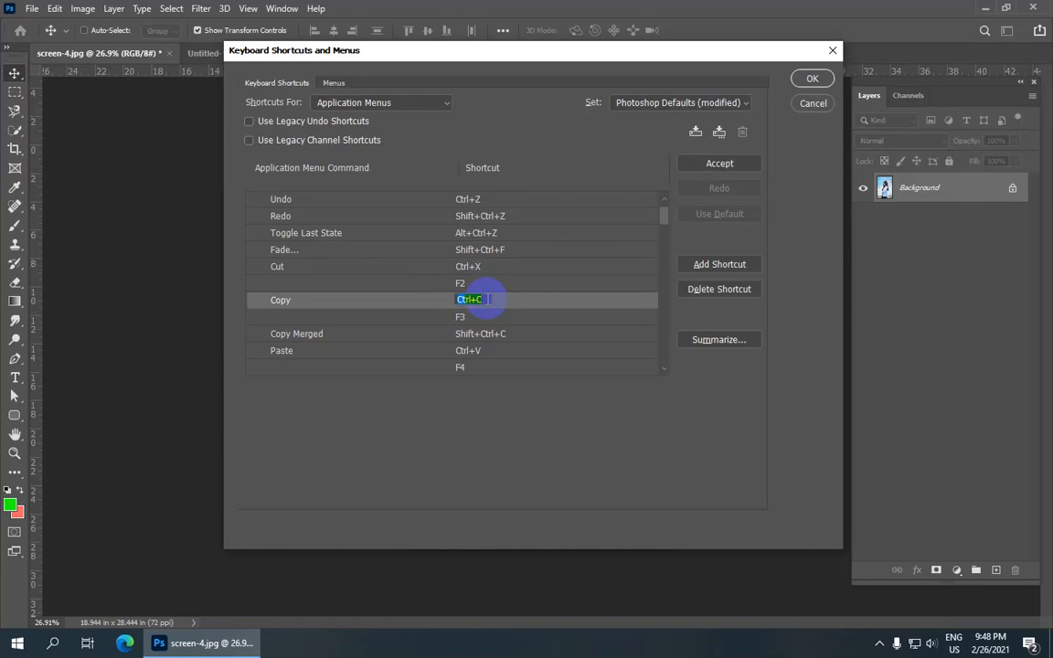
pyautogui.hotkey('ctrl', 'v')
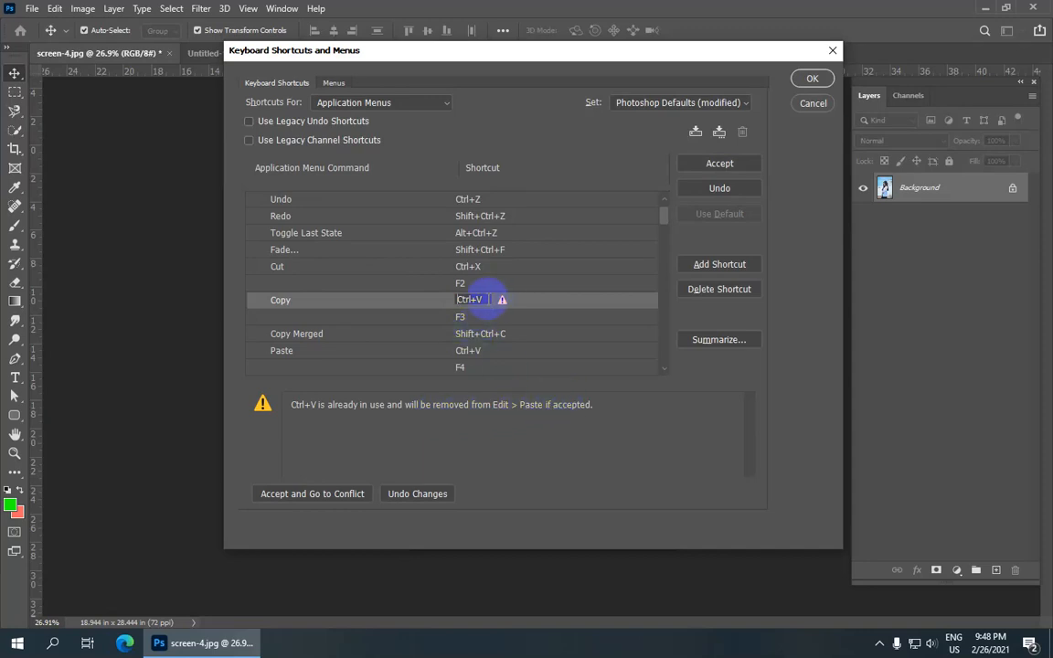
pyautogui.click(718, 188)
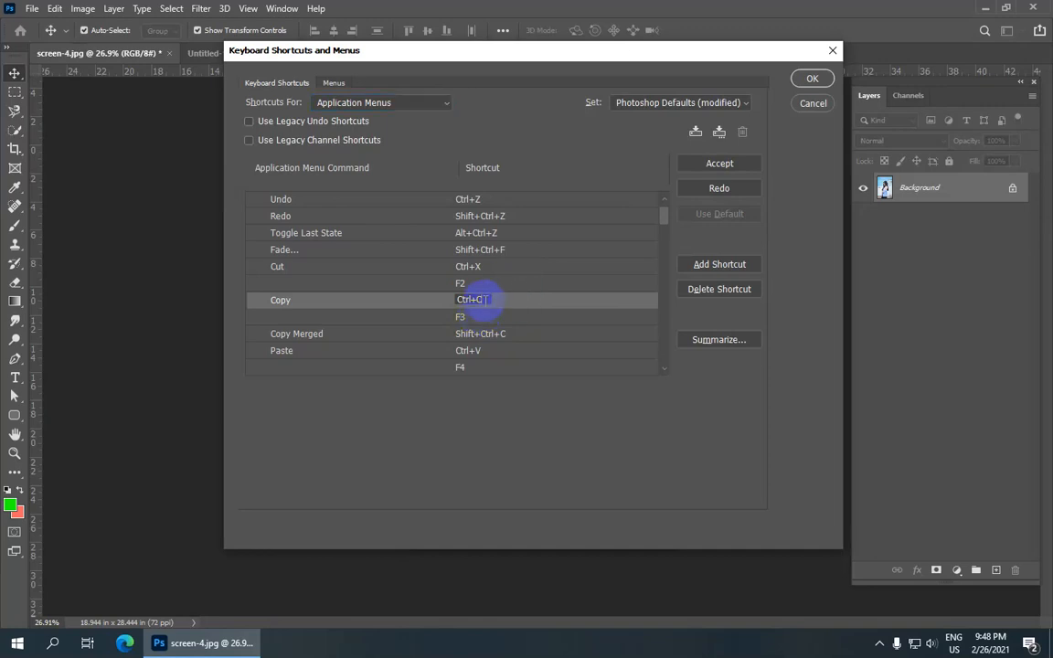
# Assign Ctrl+V to the Copy command in the Edit group and accept its removal from Paste
pyautogui.moveTo(486, 300); pyautogui.dragTo(426, 322)
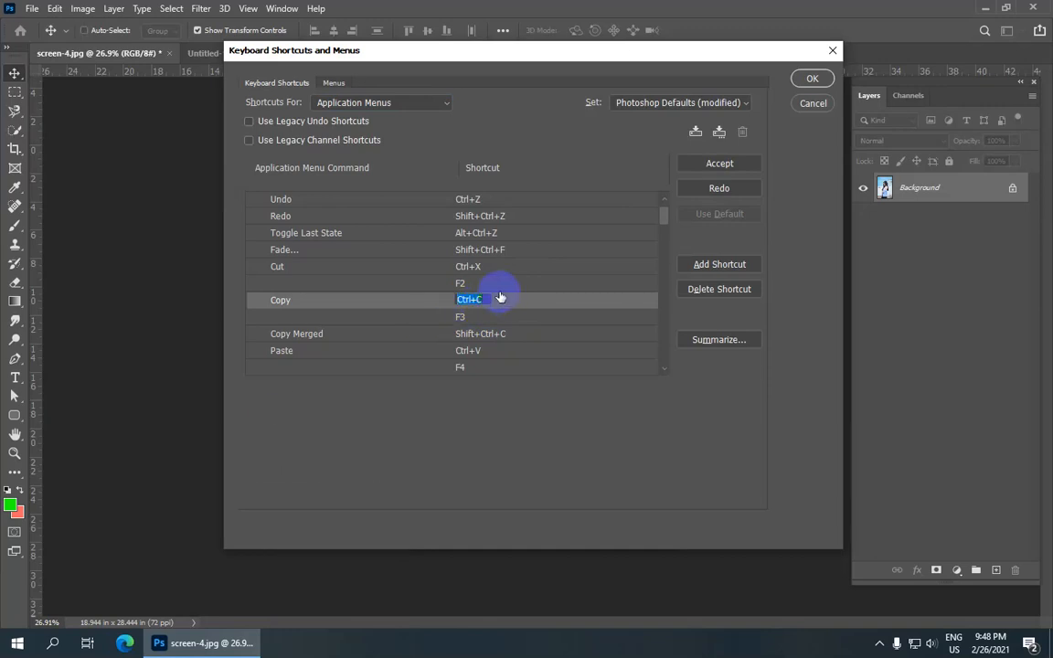
pyautogui.hotkey('ctrl', 'v')
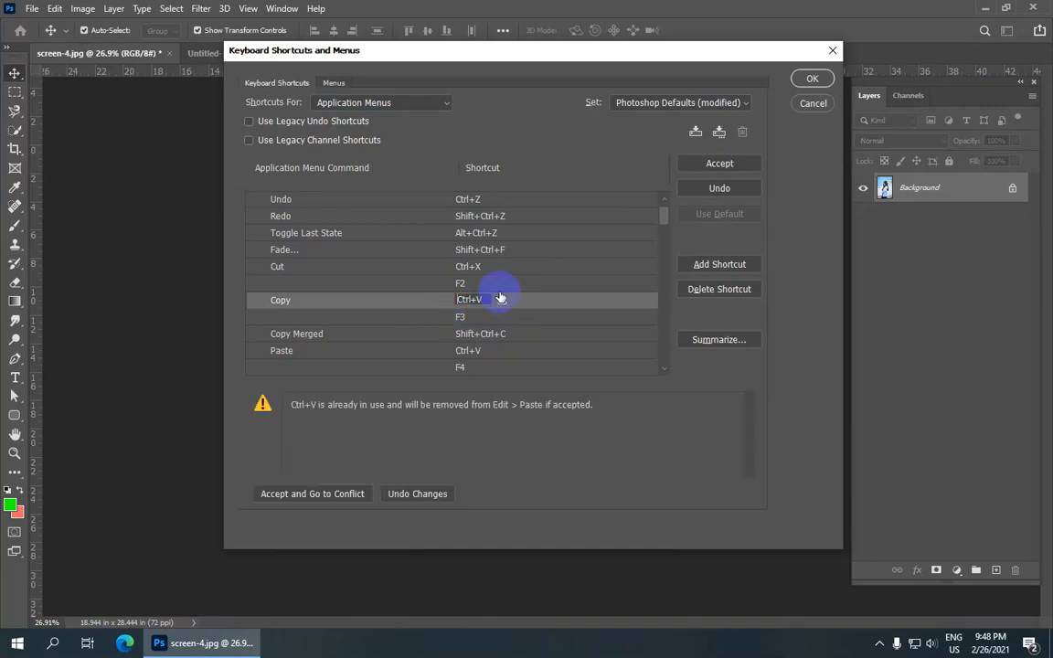
pyautogui.press('Return')
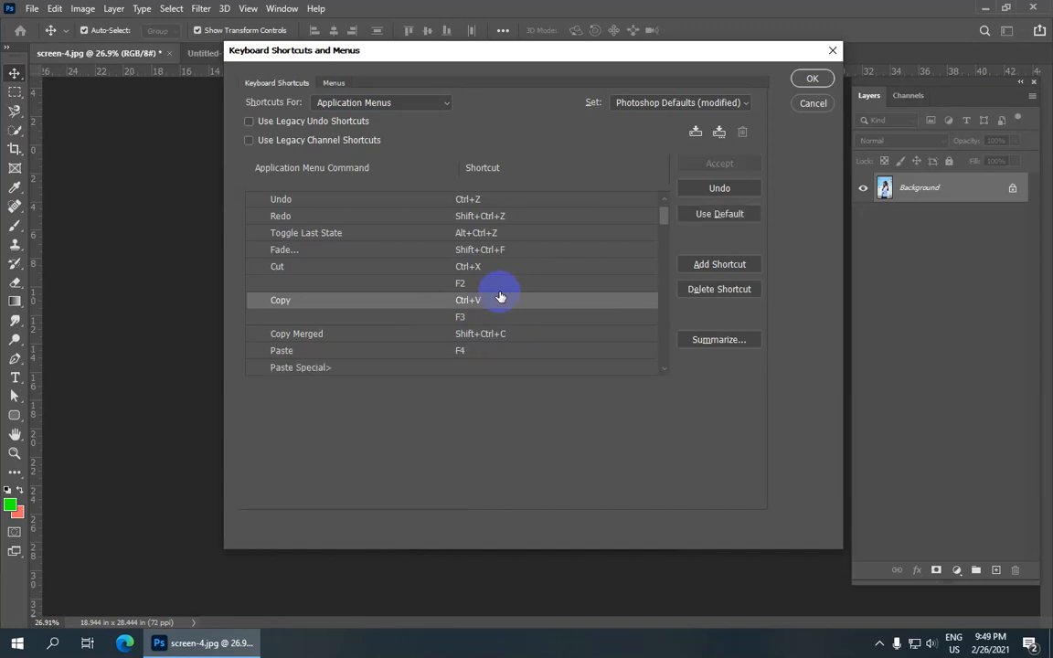
# Collapse the Edit group and apply the customized shortcuts, closing the dialog
pyautogui.scroll(-1, 476, 333)
pyautogui.scroll(-1, 477, 333)
pyautogui.scroll(3, 476, 337)
pyautogui.scroll(-1, 470, 337)
pyautogui.scroll(-1, 459, 336)
pyautogui.scroll(2, 453, 277)
pyautogui.click(252, 216)
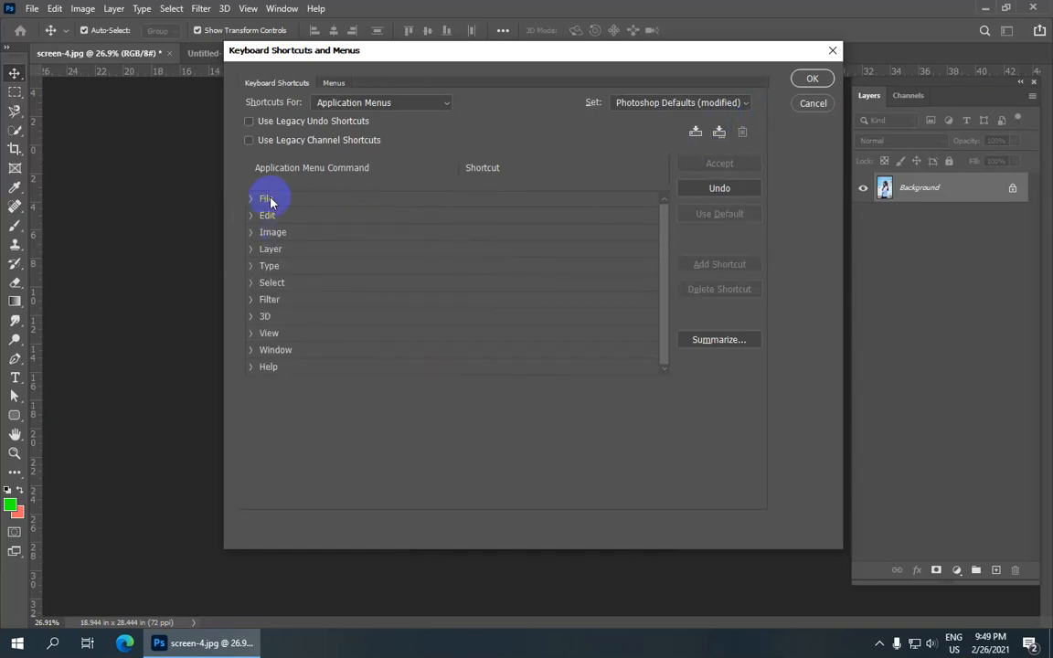
pyautogui.click(812, 80)
# Check the shortcuts listed for the lasso tools and activate the Polygonal Lasso Tool
pyautogui.scroll(-1, 247, 306)
pyautogui.scroll(1, 247, 311)
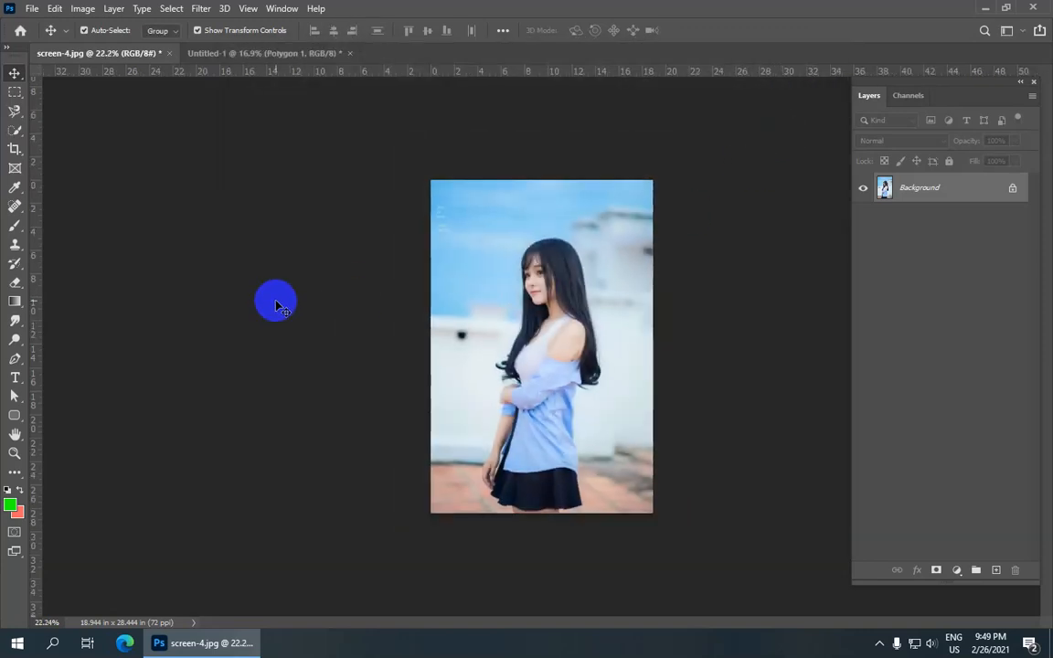
pyautogui.click(15, 111)
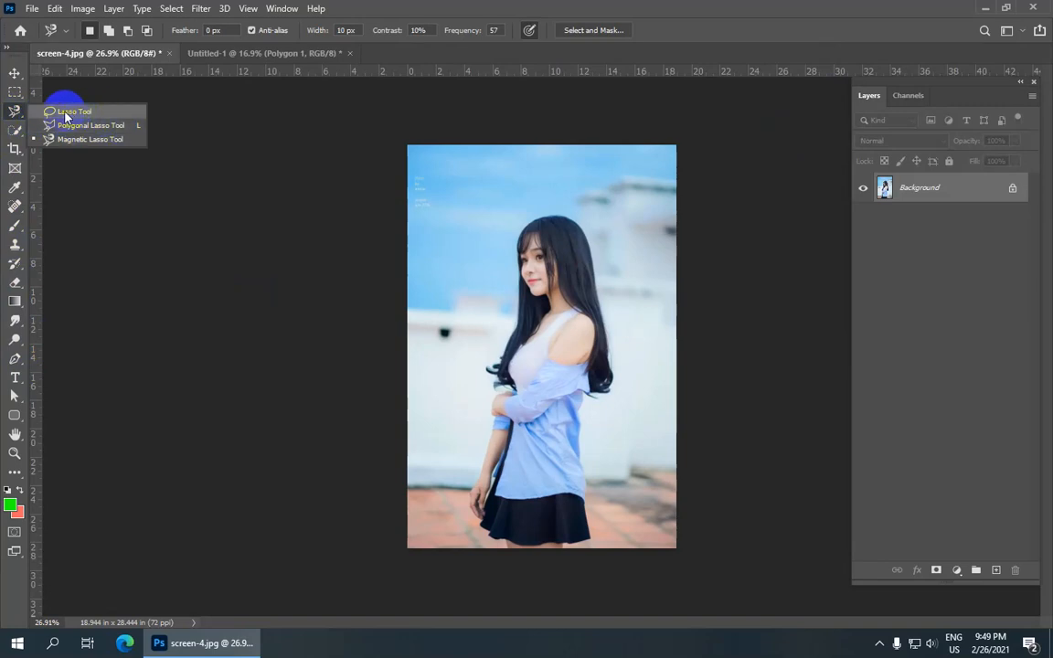
pyautogui.click(142, 127)
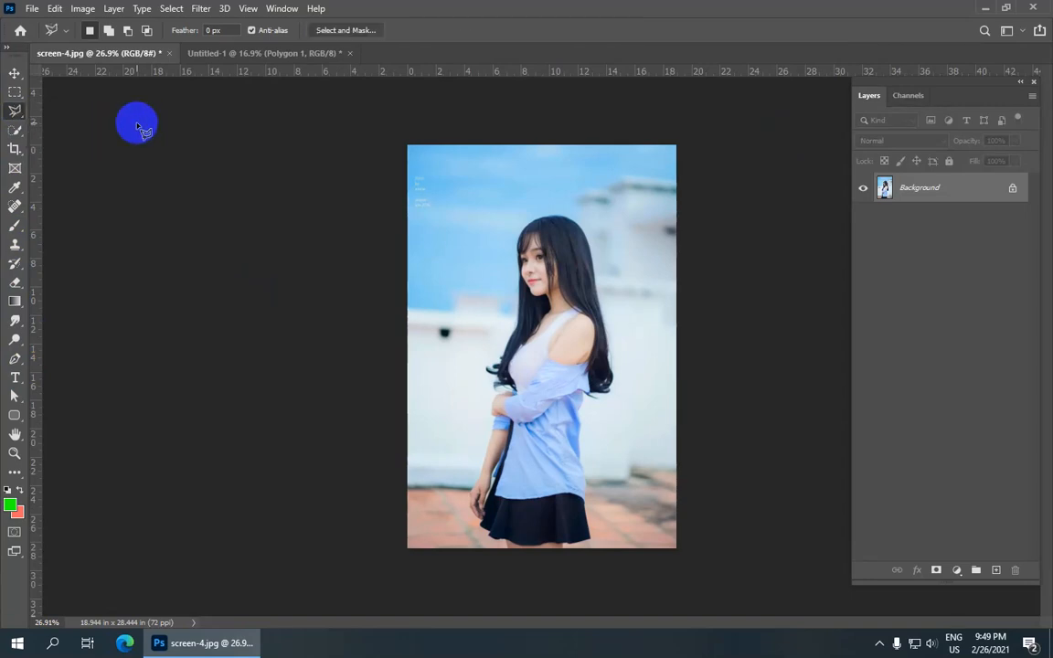
# Activate the Quick Selection Tool and test cycling through its tool group with the shared keyboard shortcut
pyautogui.click(15, 130)
pyautogui.click(13, 133)
pyautogui.hotkey('shift', 'w')
pyautogui.hotkey('shift', 'w')
pyautogui.hotkey('shift', 'w')
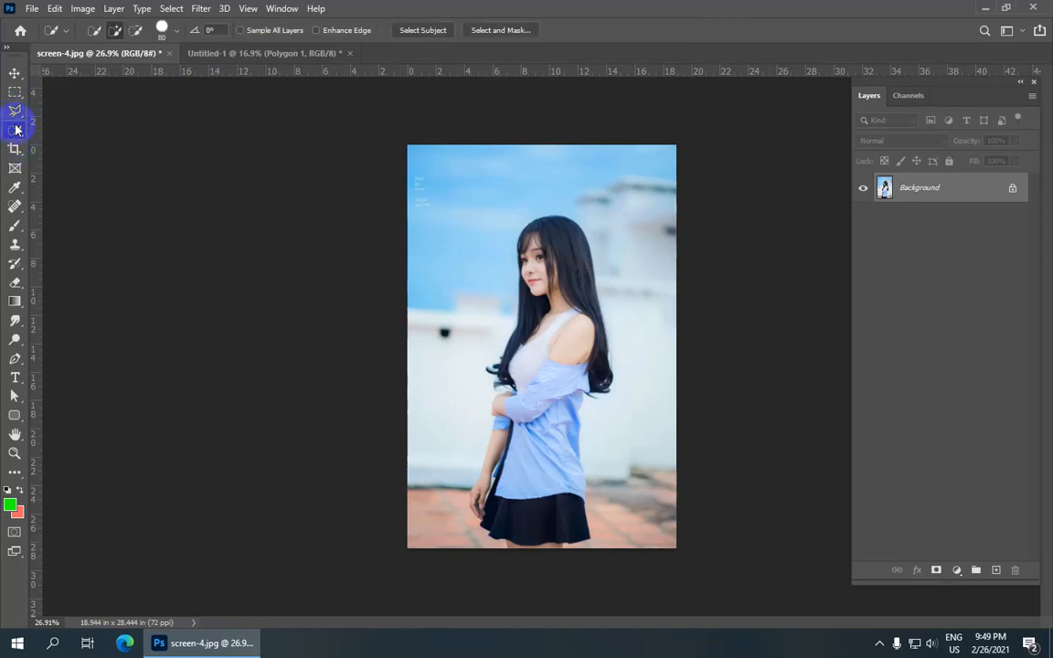
# Turn on Use Shift Key for Tool Switch in the Tools preferences and check the Quick Selection tool's shortcut
pyautogui.click(57, 10)
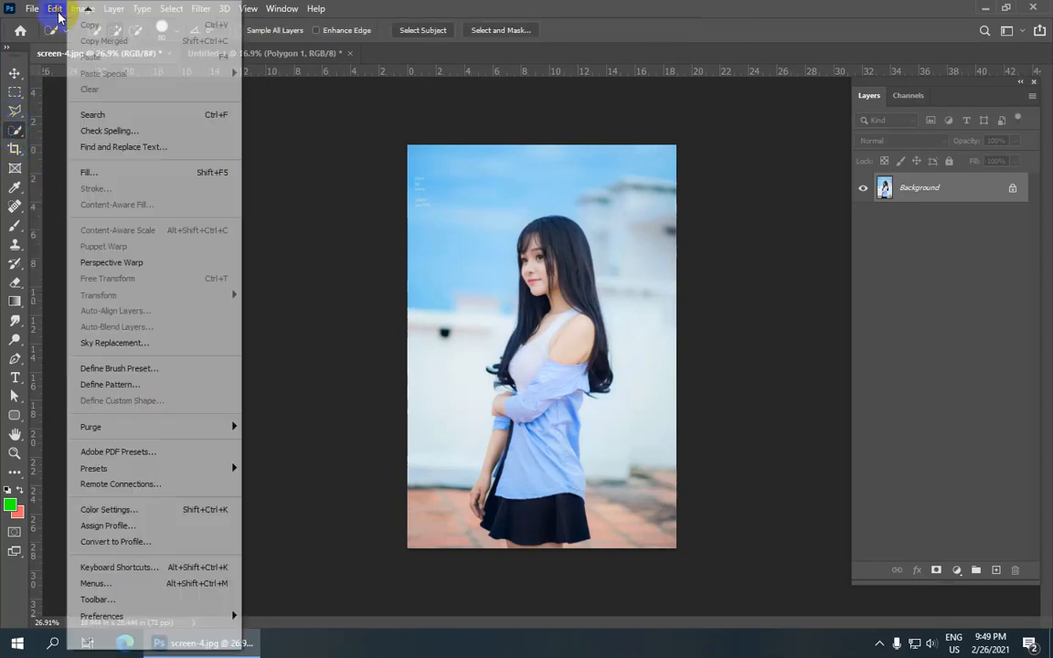
pyautogui.moveTo(154, 618)
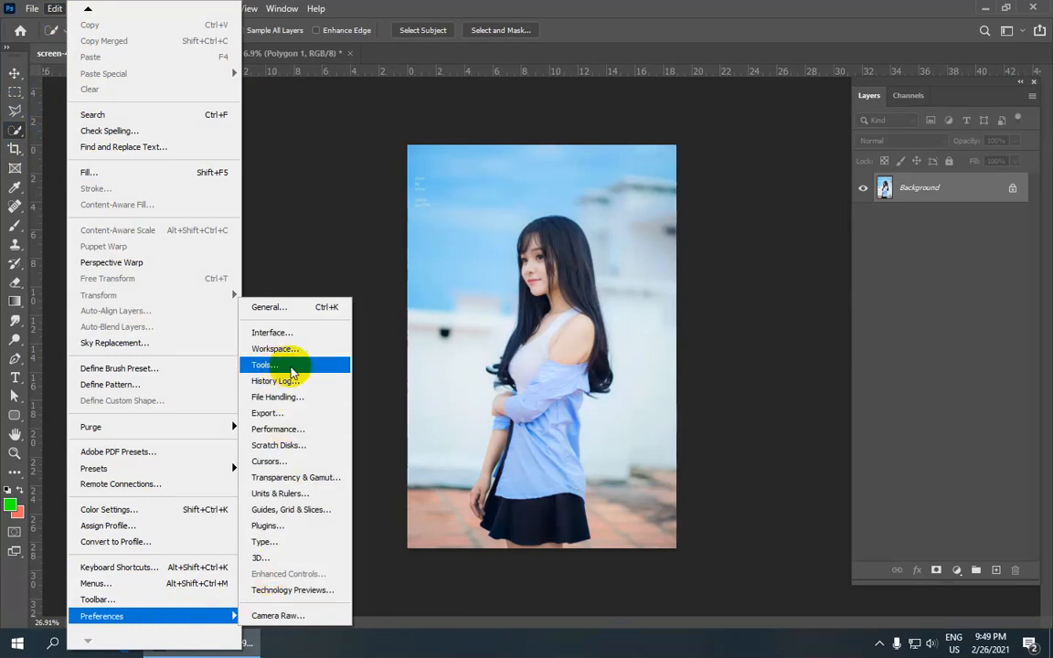
pyautogui.click(280, 367)
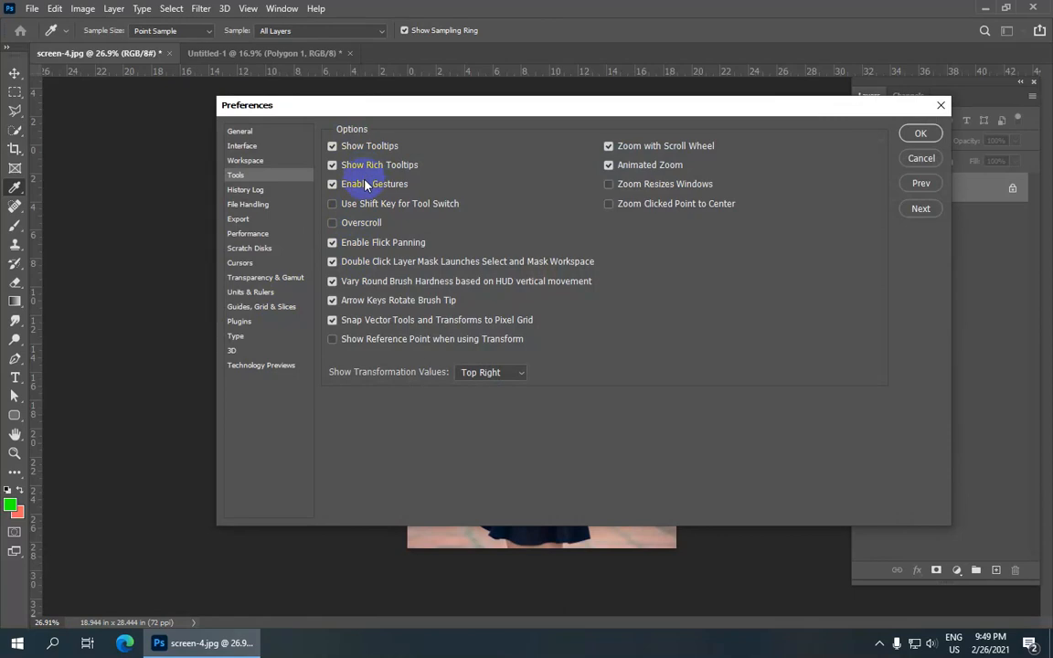
pyautogui.click(916, 137)
pyautogui.click(922, 139)
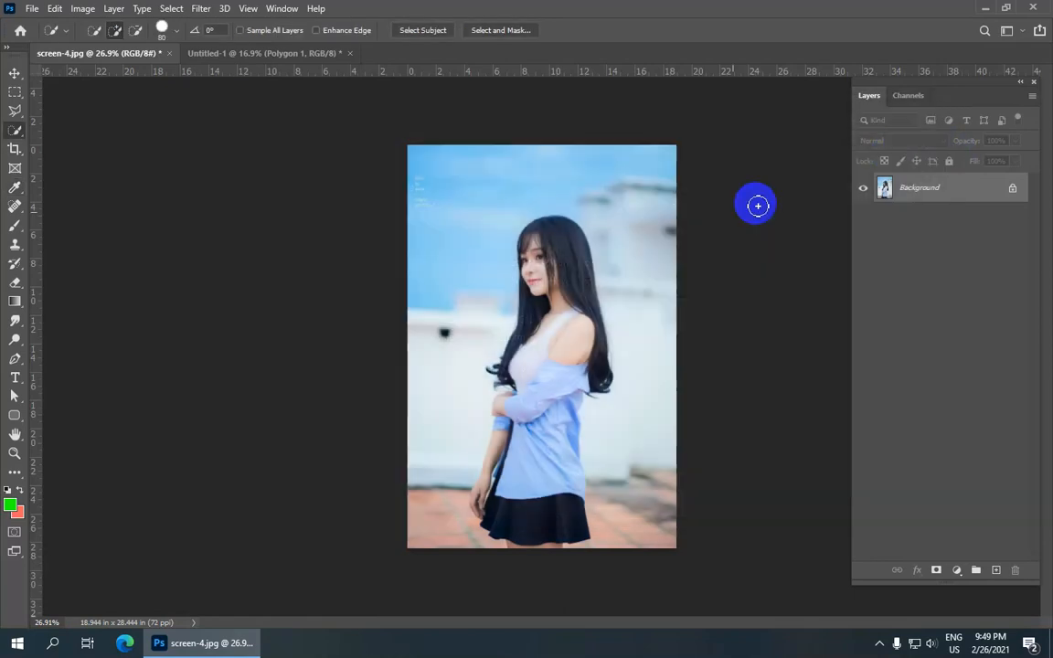
pyautogui.rightClick(16, 135)
pyautogui.click(18, 136)
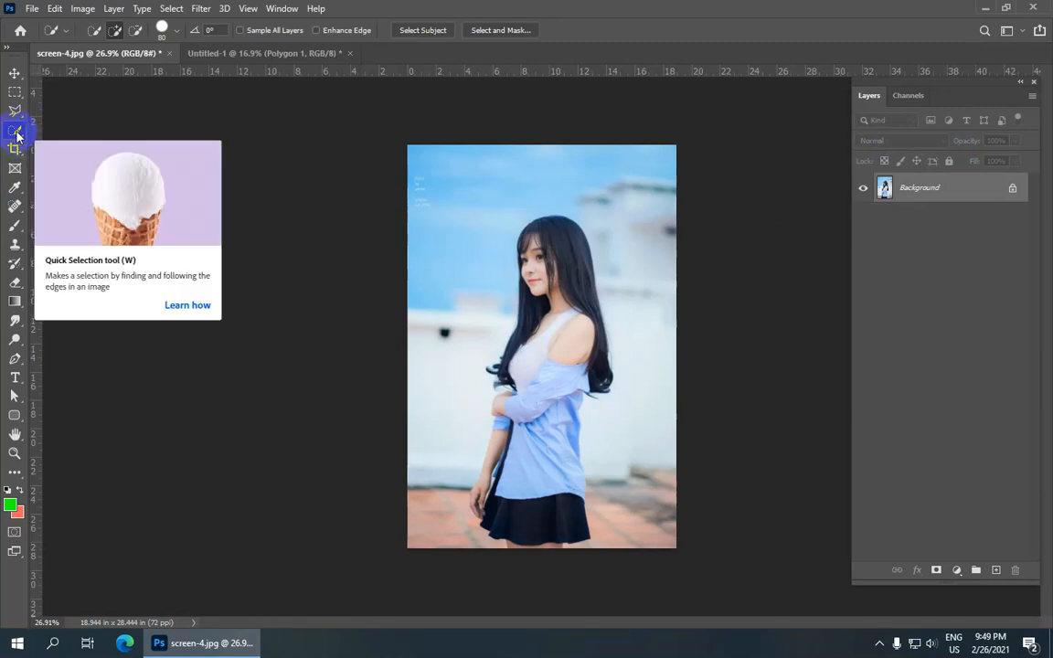
# Turn off Use Shift Key for Tool Switch in the Tools preferences and apply the change
pyautogui.click(56, 9)
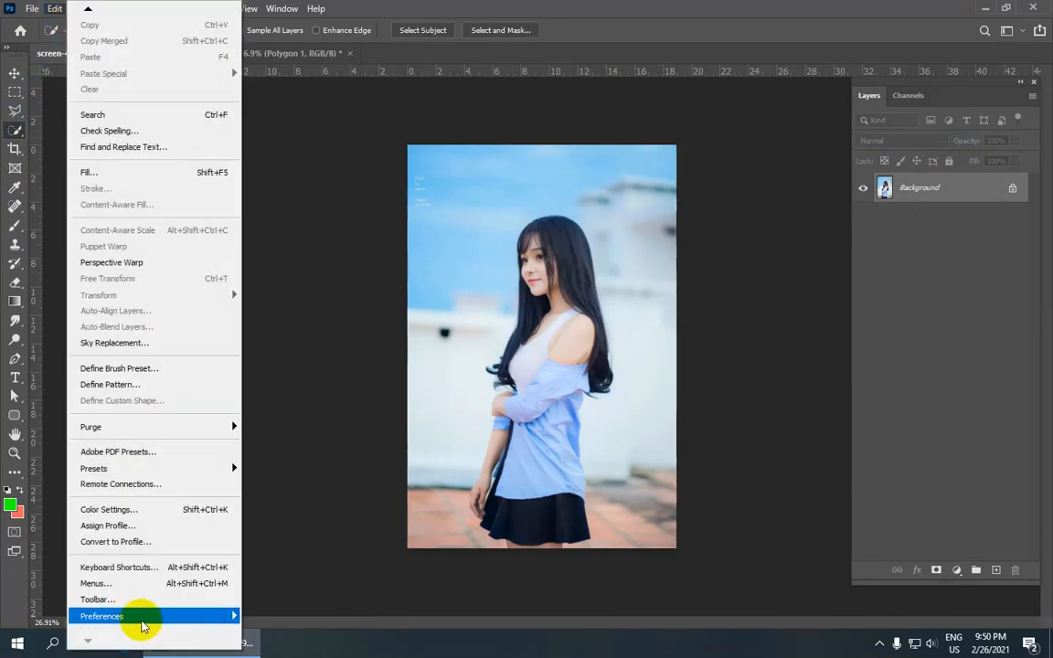
pyautogui.moveTo(134, 616)
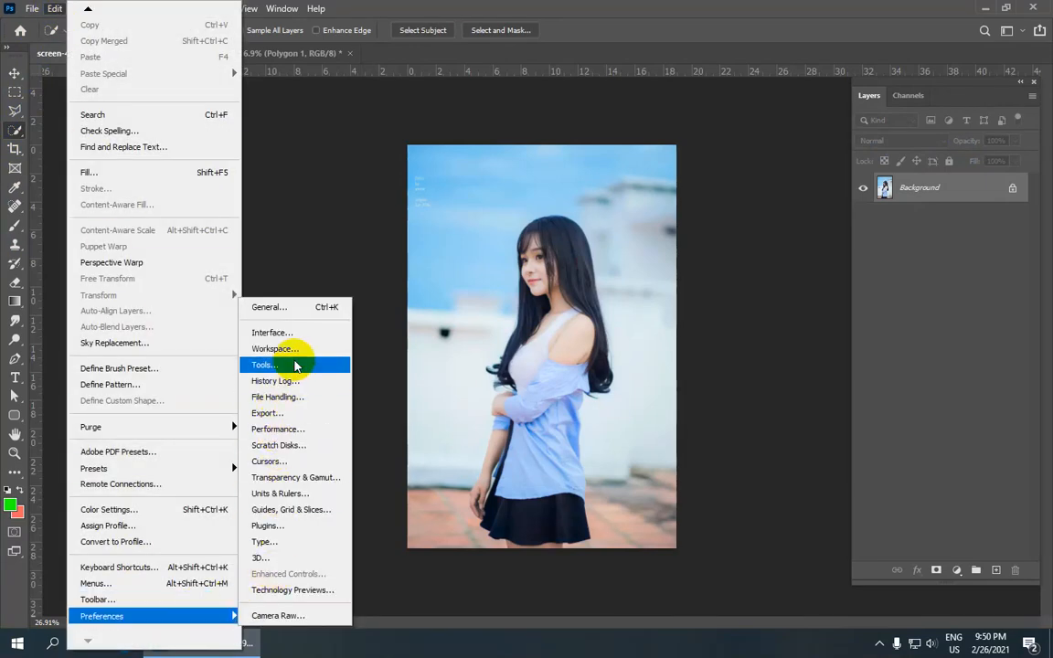
pyautogui.click(290, 364)
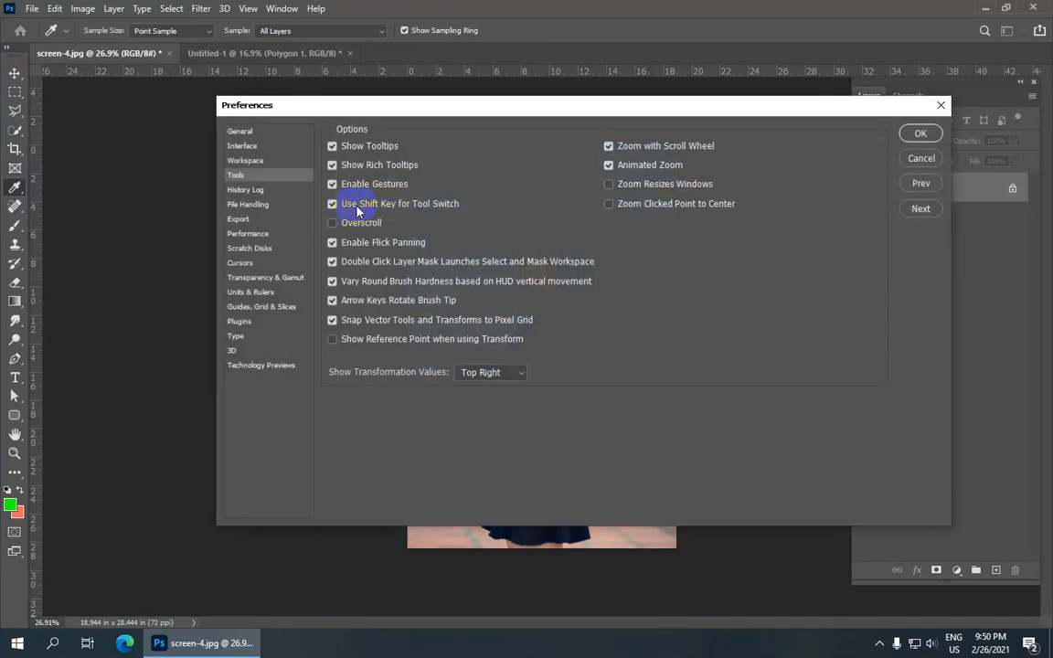
pyautogui.click(355, 205)
pyautogui.click(919, 133)
# Test whether W alone switches between the tools in the Quick Selection group
pyautogui.press('w')
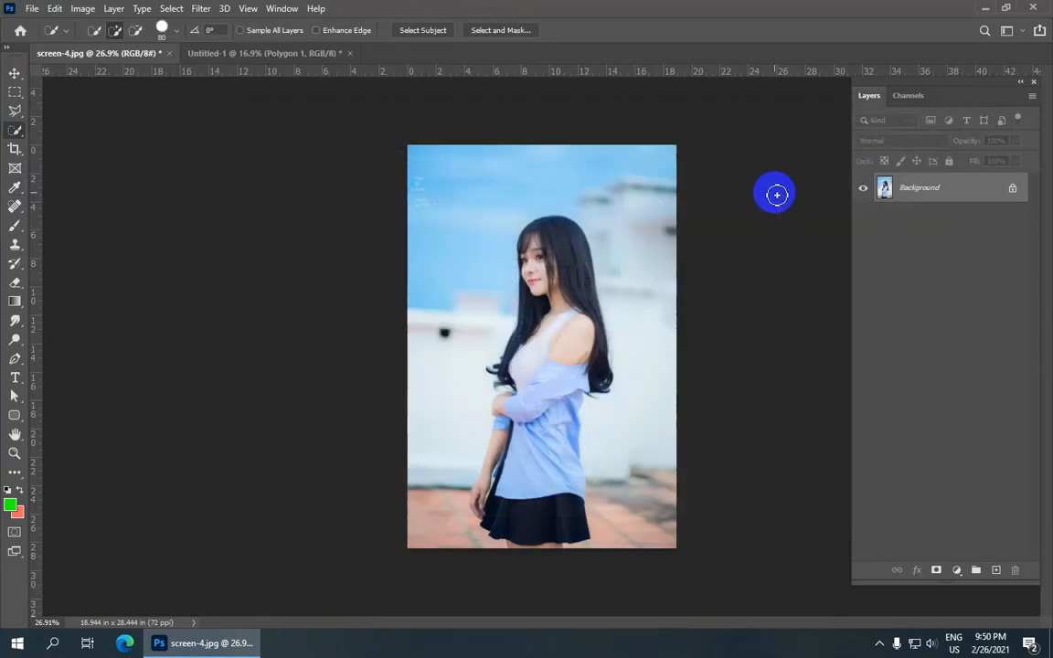
pyautogui.scroll(1, 541, 353)
pyautogui.scroll(-3, 536, 352)
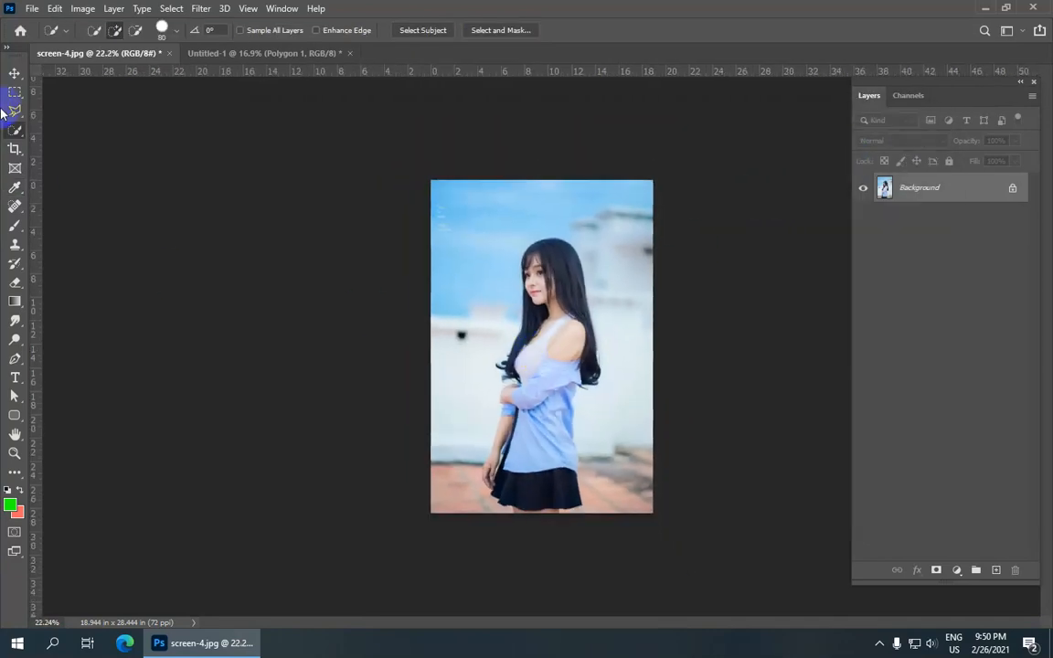
pyautogui.press('w')
pyautogui.press('w')
pyautogui.click(249, 54)
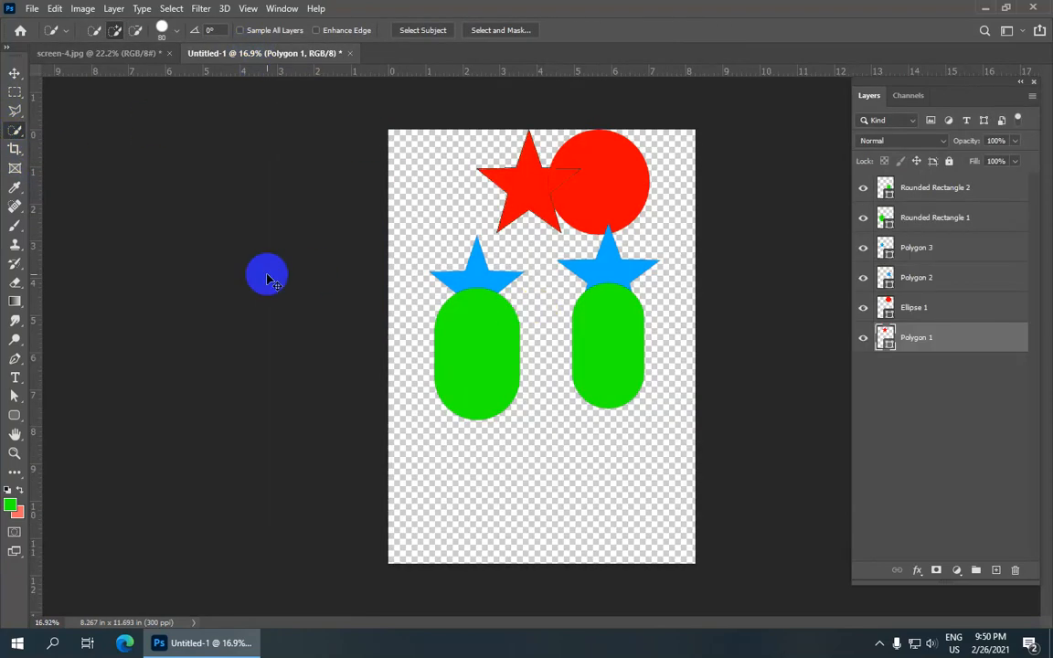
pyautogui.hotkey('ctrl', 'Tab')
pyautogui.click(121, 10)
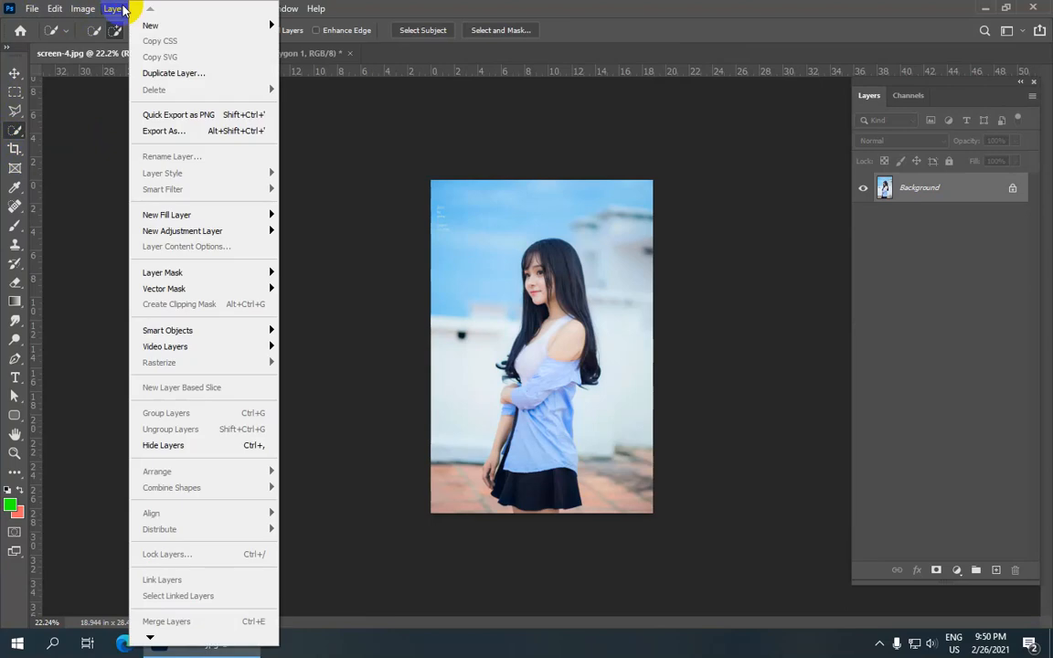
pyautogui.moveTo(233, 233)
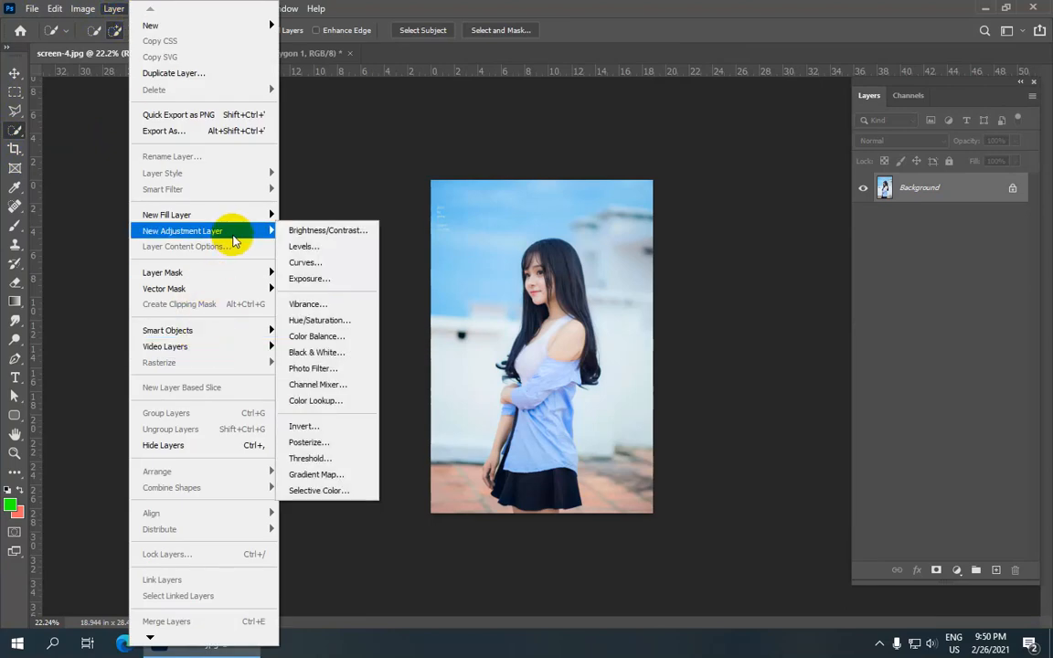
pyautogui.click(319, 175)
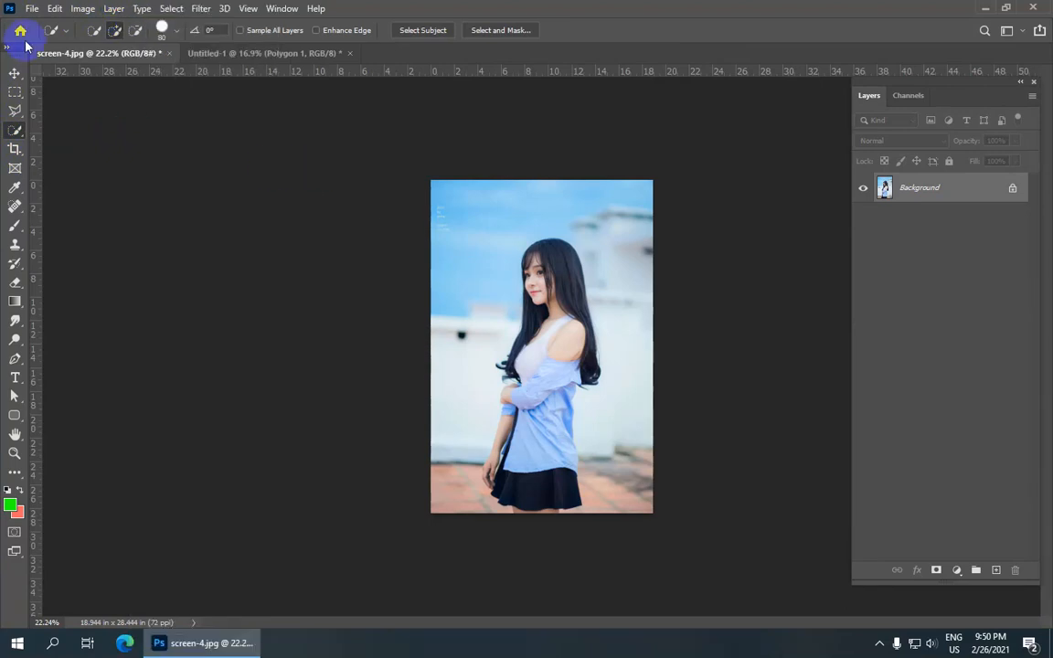
pyautogui.click(82, 9)
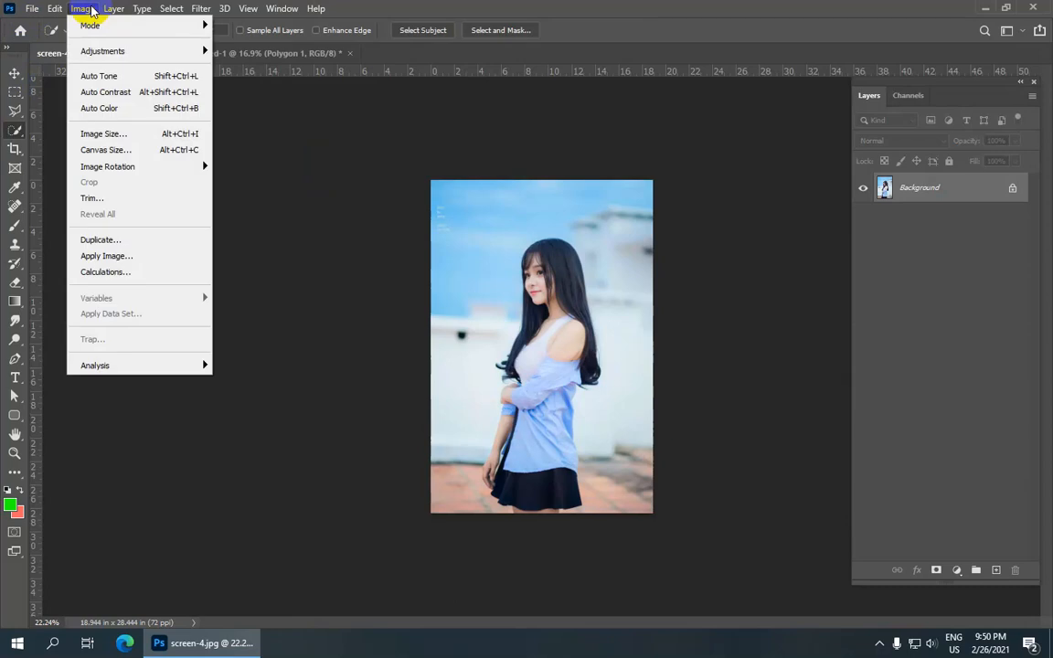
pyautogui.click(91, 10)
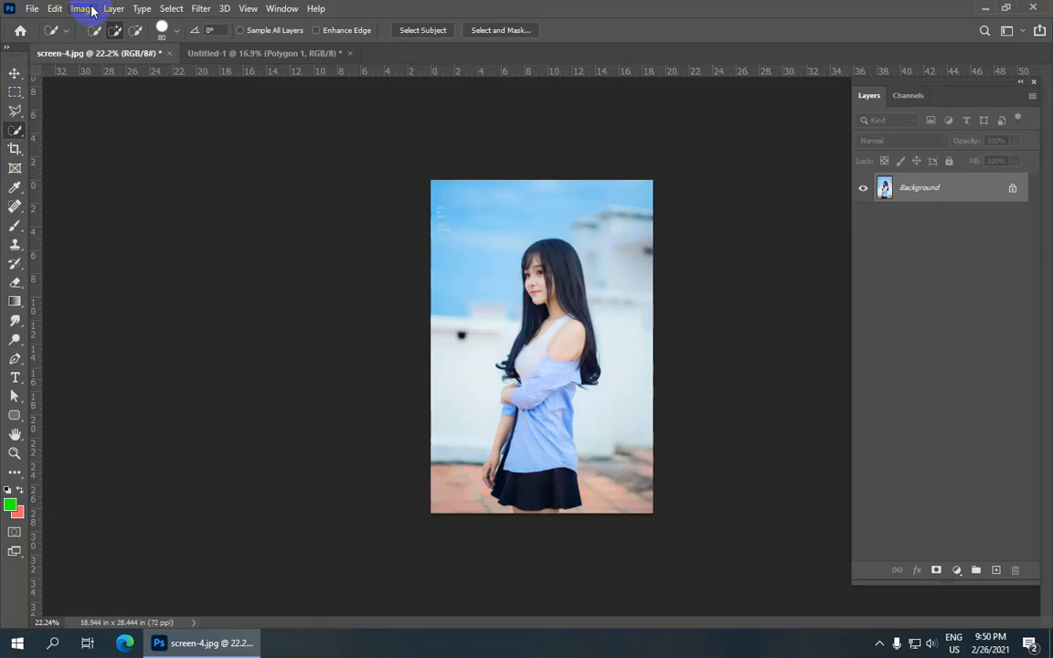
# Apply a Levels adjustment directly to the photo's Background layer with the shadow input at 7 and midtones at 1.13
pyautogui.click(91, 10)
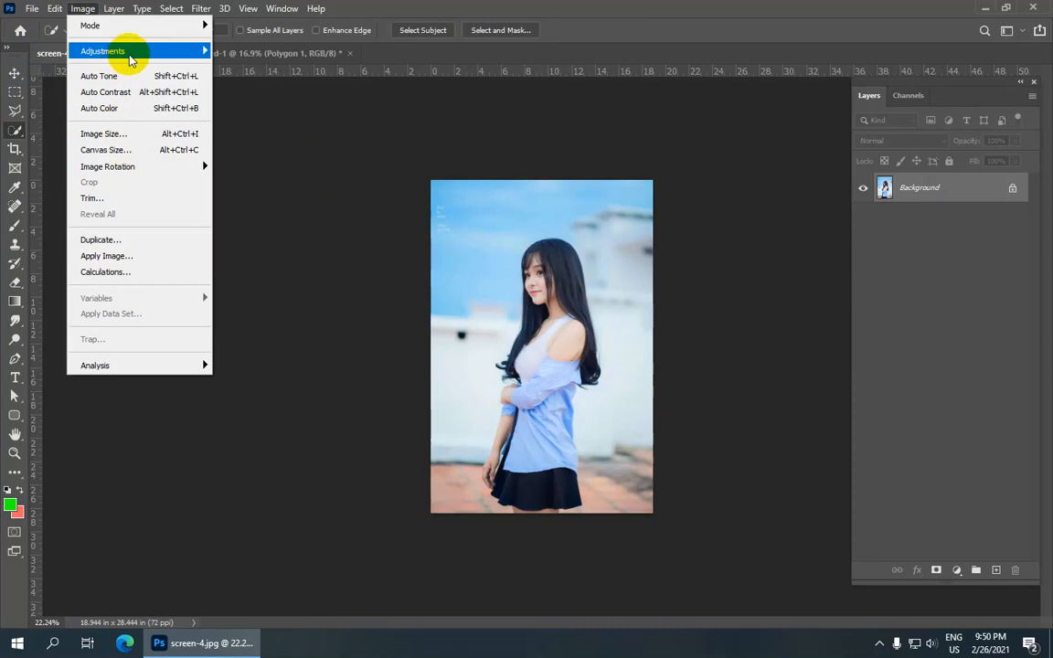
pyautogui.moveTo(197, 50)
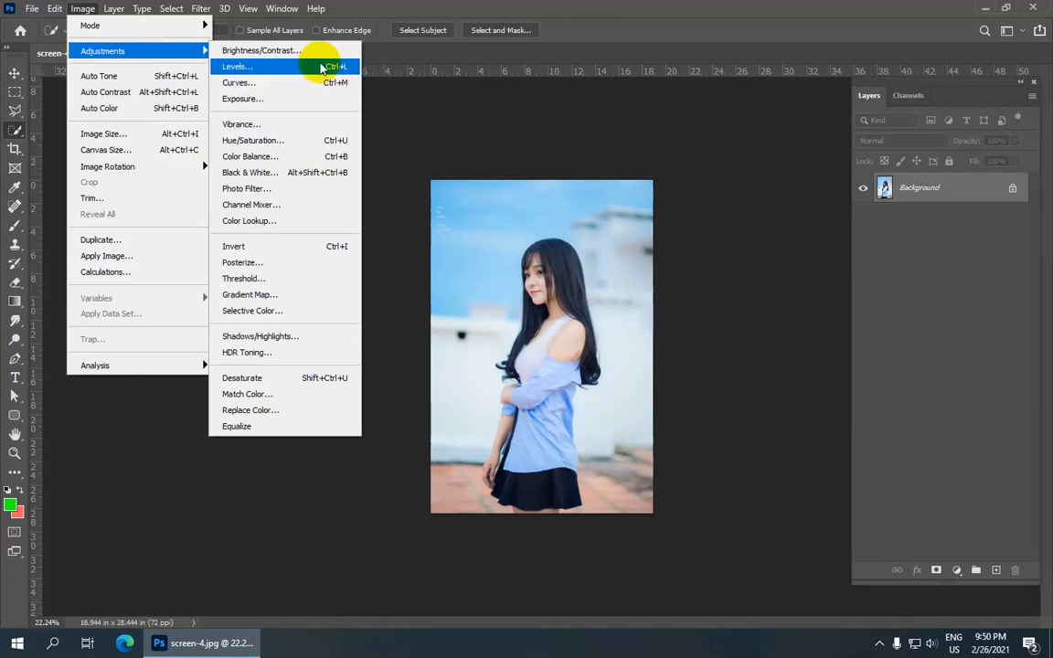
pyautogui.click(306, 65)
pyautogui.moveTo(757, 91); pyautogui.dragTo(128, 72)
pyautogui.moveTo(141, 228)
pyautogui.mouseDown()
pyautogui.moveTo(161, 228)
pyautogui.moveTo(110, 235)
pyautogui.moveTo(135, 227)
pyautogui.mouseUp()
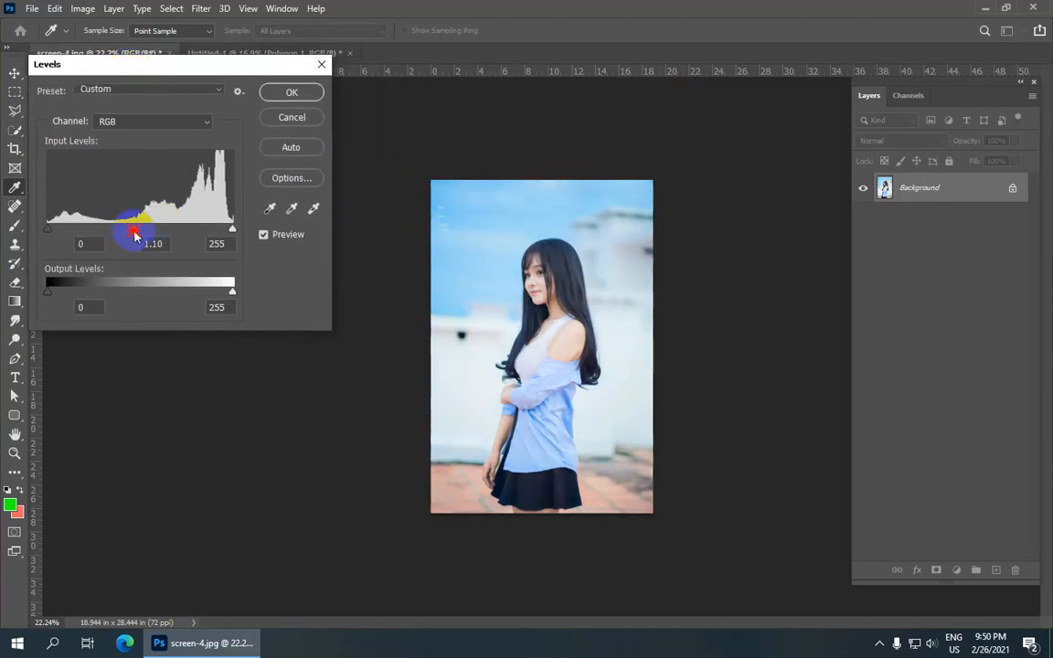
pyautogui.moveTo(50, 235); pyautogui.dragTo(53, 231)
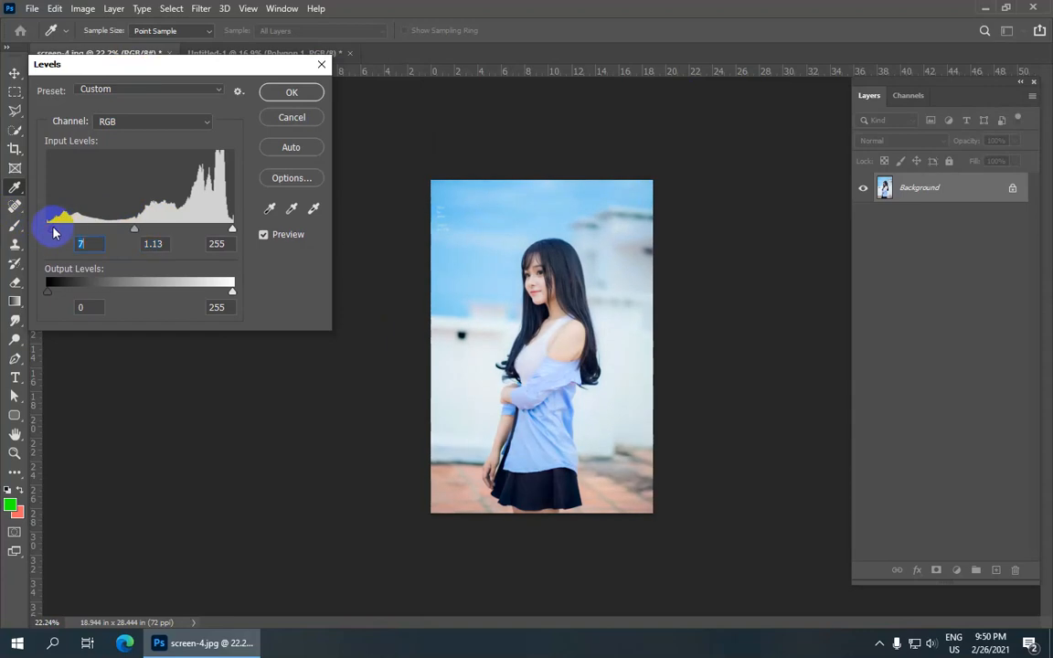
pyautogui.click(291, 93)
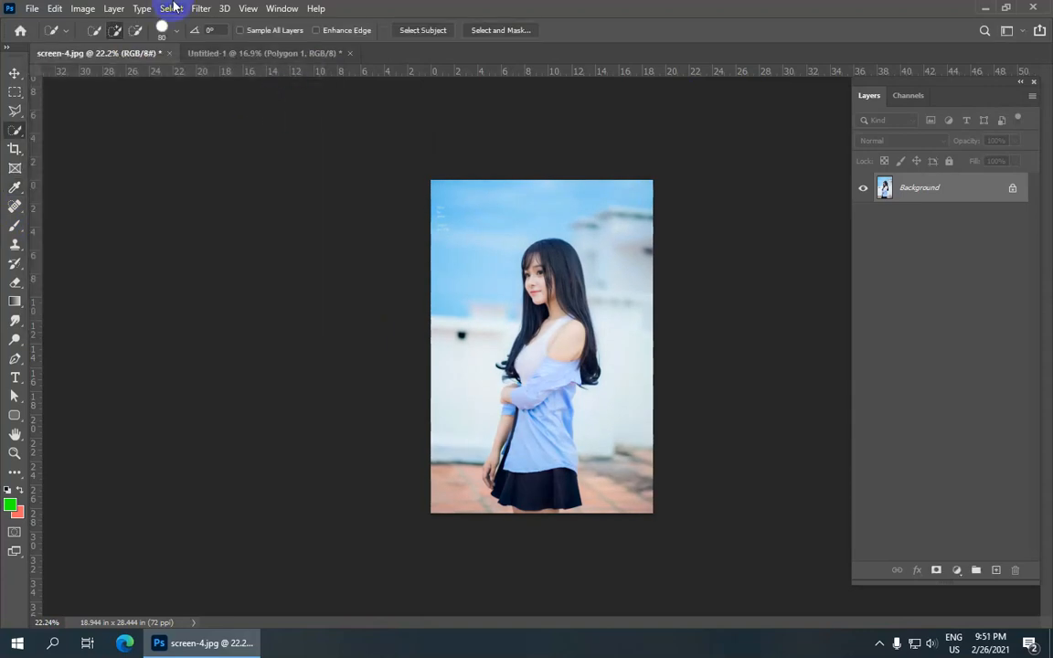
# Add a Levels adjustment layer above the Background with the default name, Normal mode and 100% opacity
pyautogui.click(113, 9)
pyautogui.moveTo(211, 230)
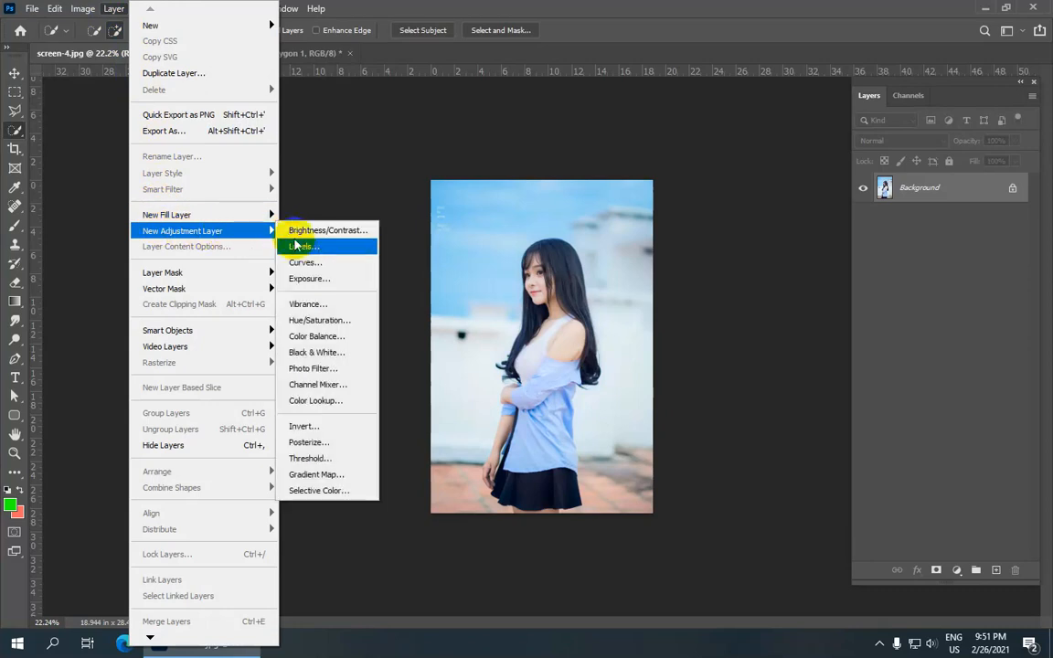
pyautogui.click(317, 253)
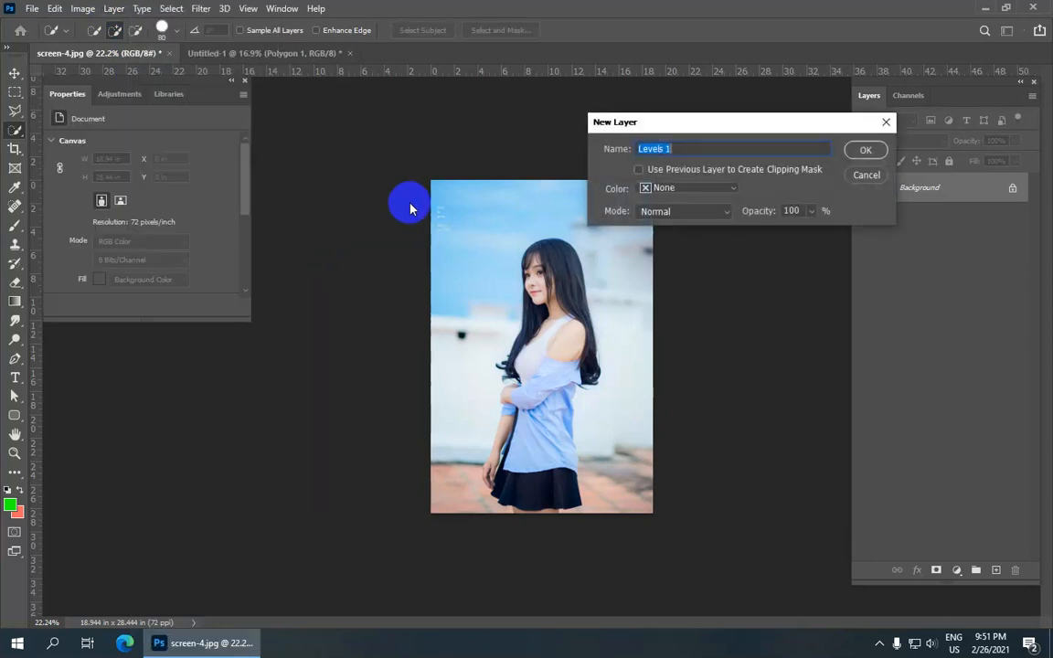
pyautogui.click(864, 152)
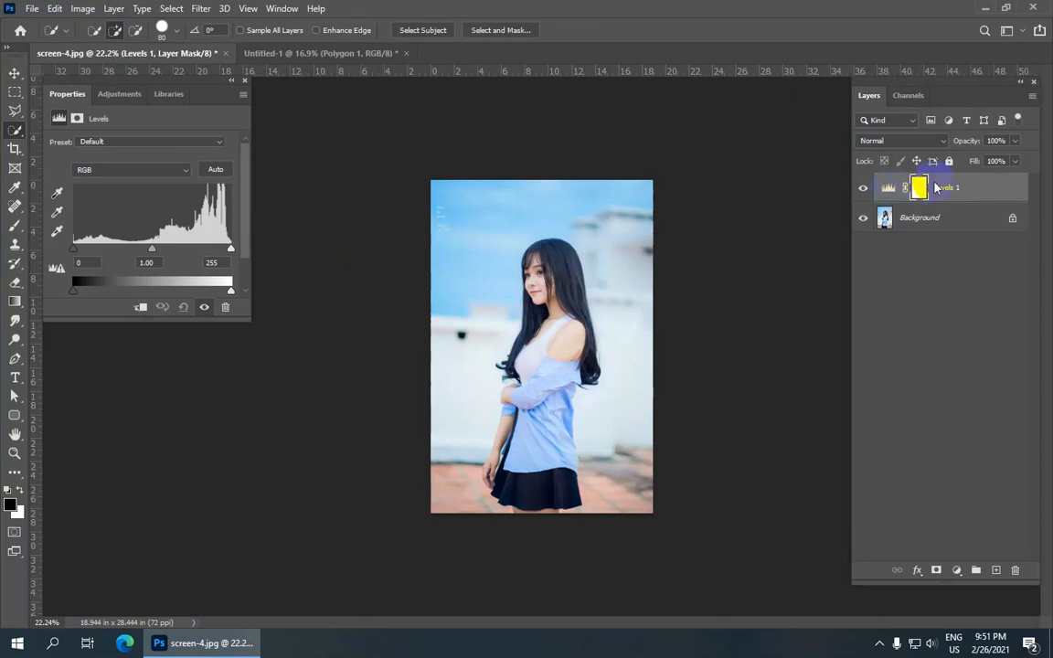
# Set the Levels adjustment layer's midtones to 1.11 and its highlight input to 242
pyautogui.click(151, 252)
pyautogui.moveTo(150, 254)
pyautogui.mouseDown()
pyautogui.moveTo(132, 245)
pyautogui.moveTo(145, 256)
pyautogui.mouseUp()
pyautogui.click(229, 251)
pyautogui.moveTo(230, 254); pyautogui.dragTo(222, 252)
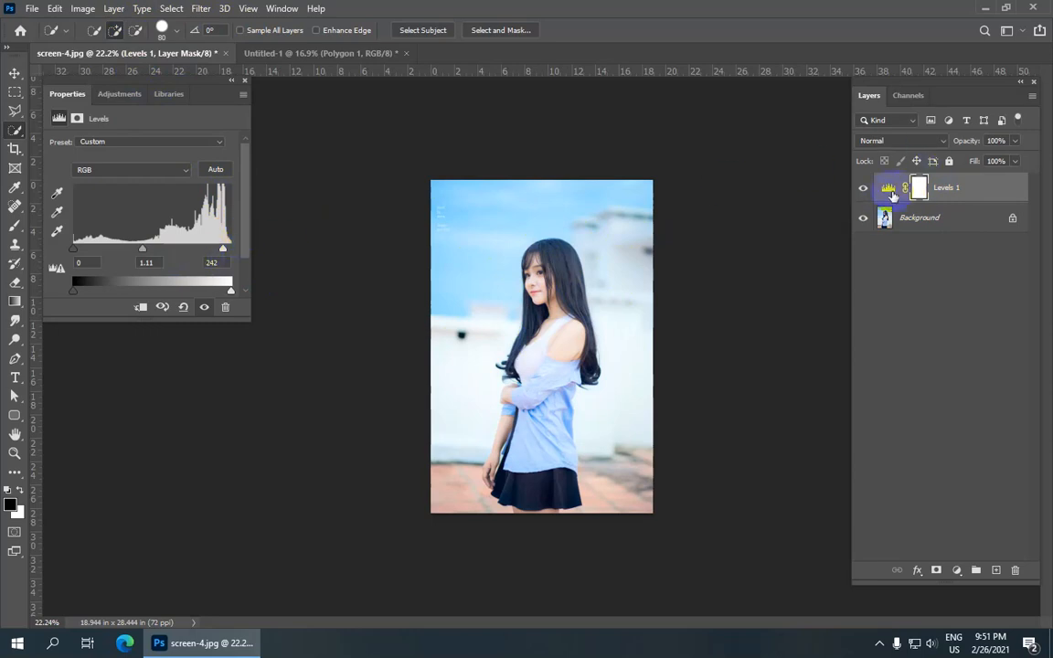
pyautogui.click(143, 251)
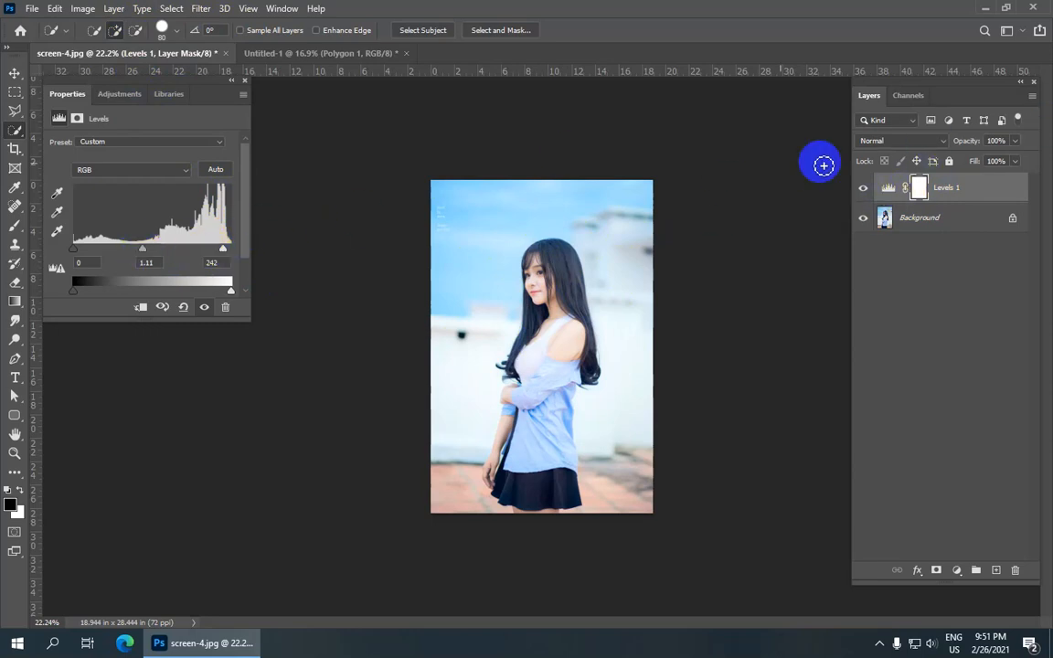
# Add a Curves adjustment layer above the Levels layer and pull its RGB curve's midpoint down to darken the photo
pyautogui.click(116, 9)
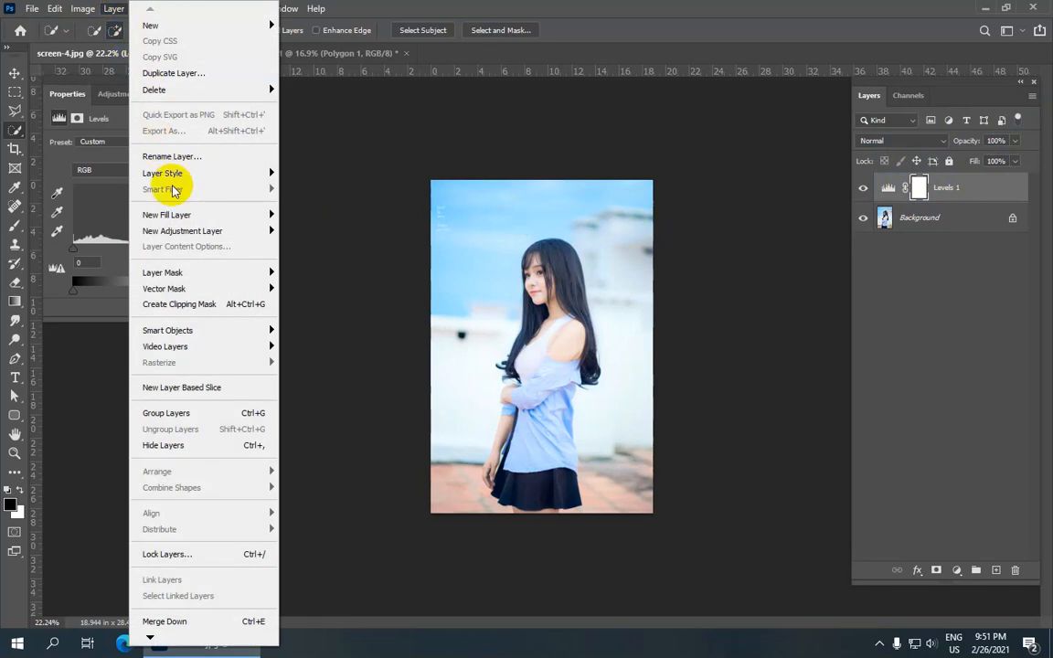
pyautogui.moveTo(242, 229)
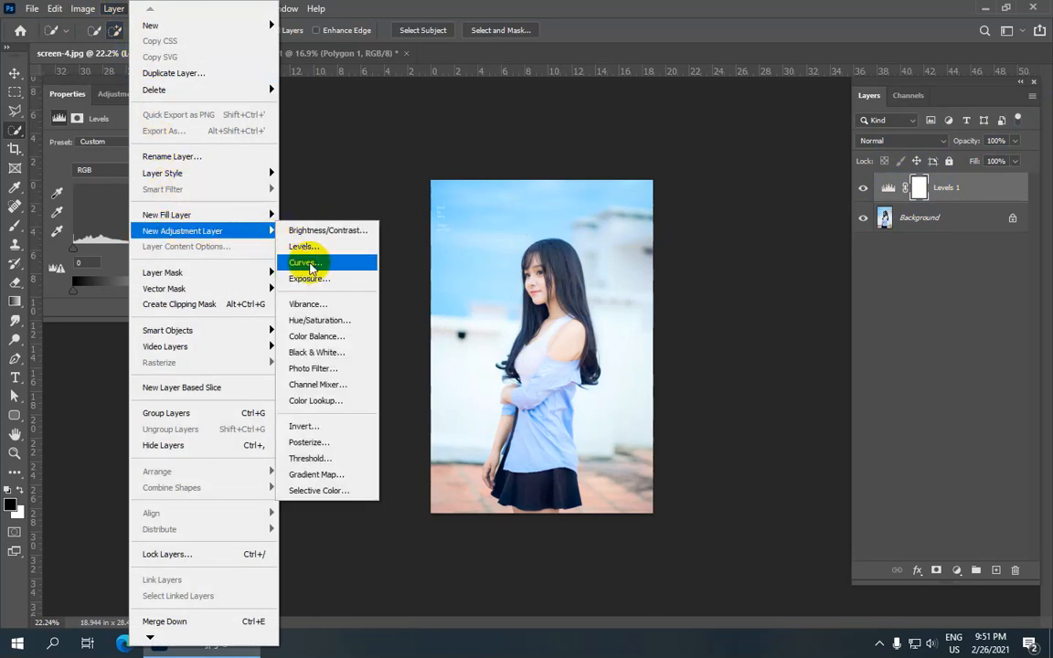
pyautogui.click(304, 262)
pyautogui.click(868, 152)
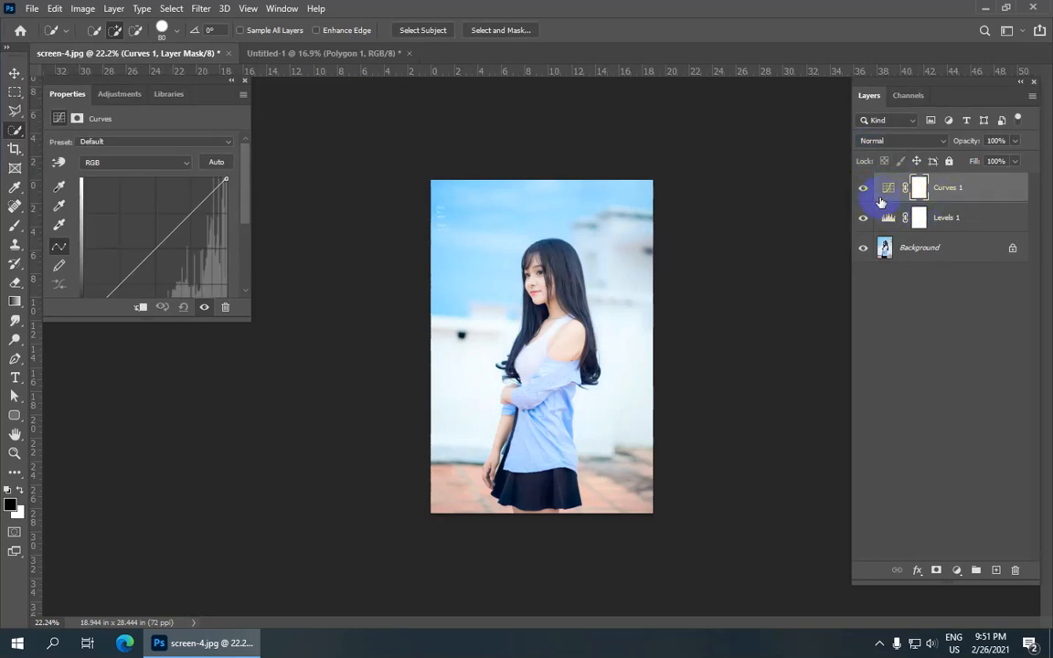
pyautogui.moveTo(153, 242)
pyautogui.mouseDown()
pyautogui.moveTo(148, 235)
pyautogui.moveTo(176, 249)
pyautogui.moveTo(160, 244)
pyautogui.moveTo(169, 254)
pyautogui.mouseUp()
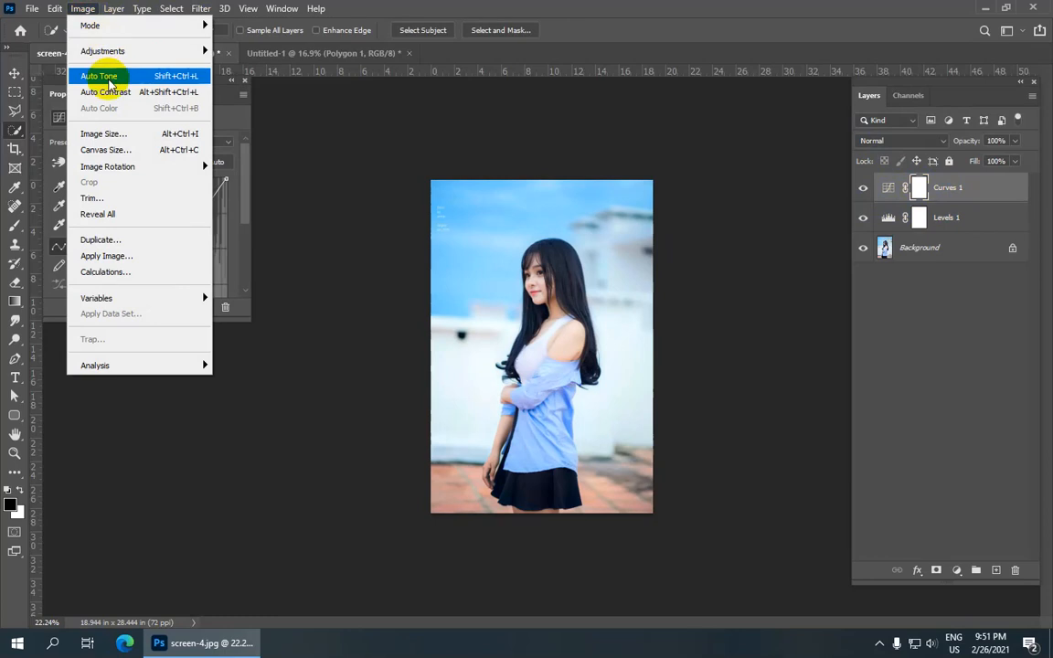
# Apply a direct Curves adjustment to the Curves layer's mask with a point at input 131 and output 126
pyautogui.moveTo(205, 51)
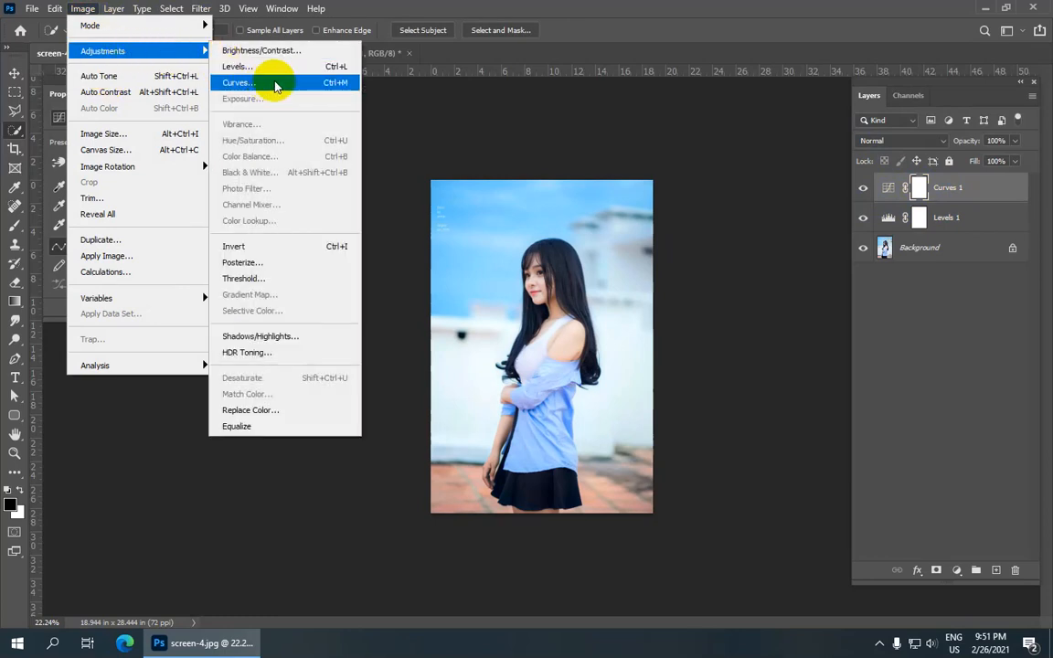
pyautogui.click(301, 85)
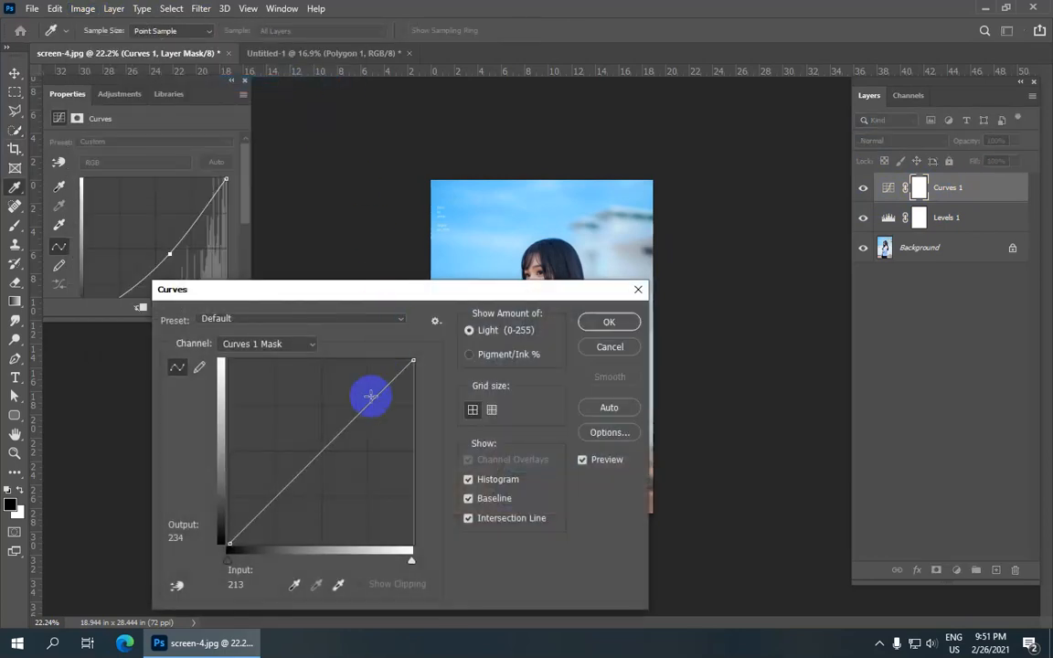
pyautogui.moveTo(329, 439)
pyautogui.mouseDown()
pyautogui.moveTo(319, 427)
pyautogui.moveTo(323, 453)
pyautogui.mouseUp()
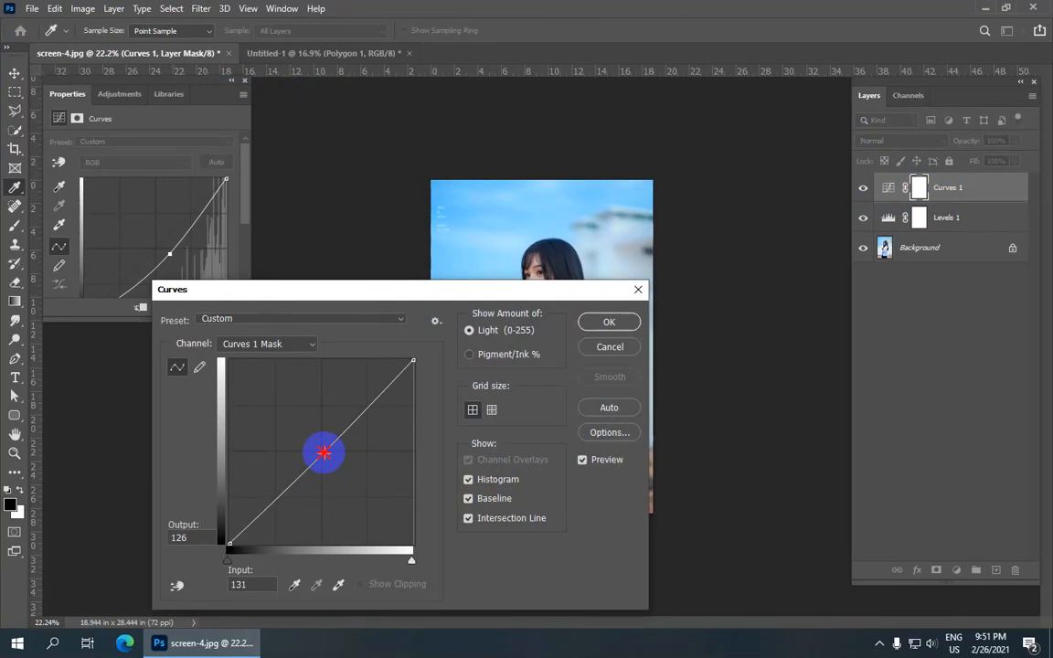
pyautogui.moveTo(428, 290); pyautogui.dragTo(265, 178)
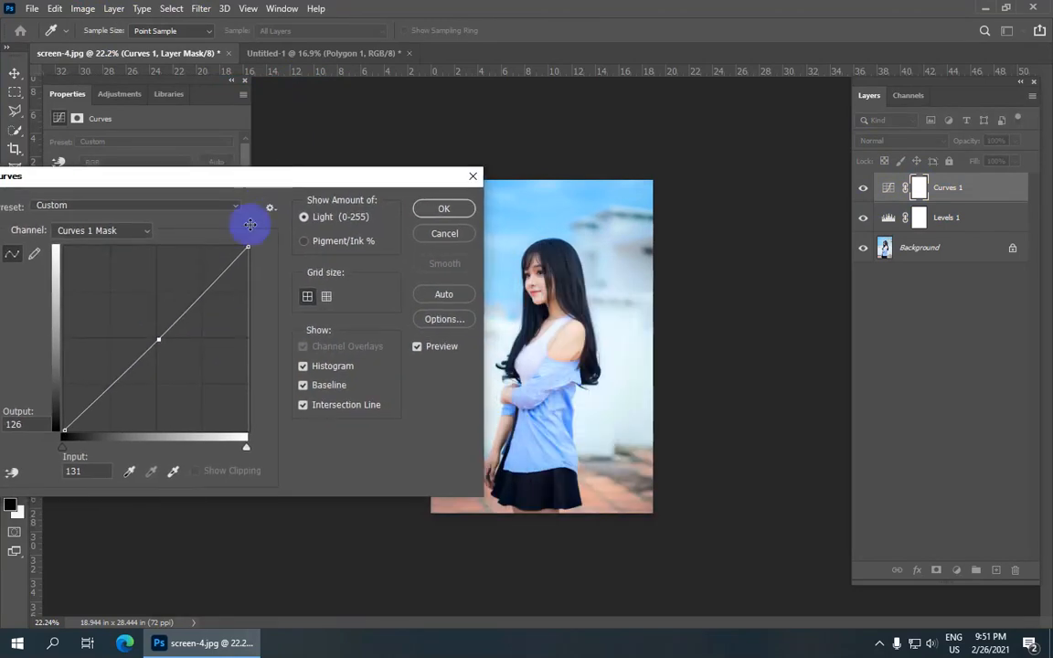
pyautogui.click(444, 208)
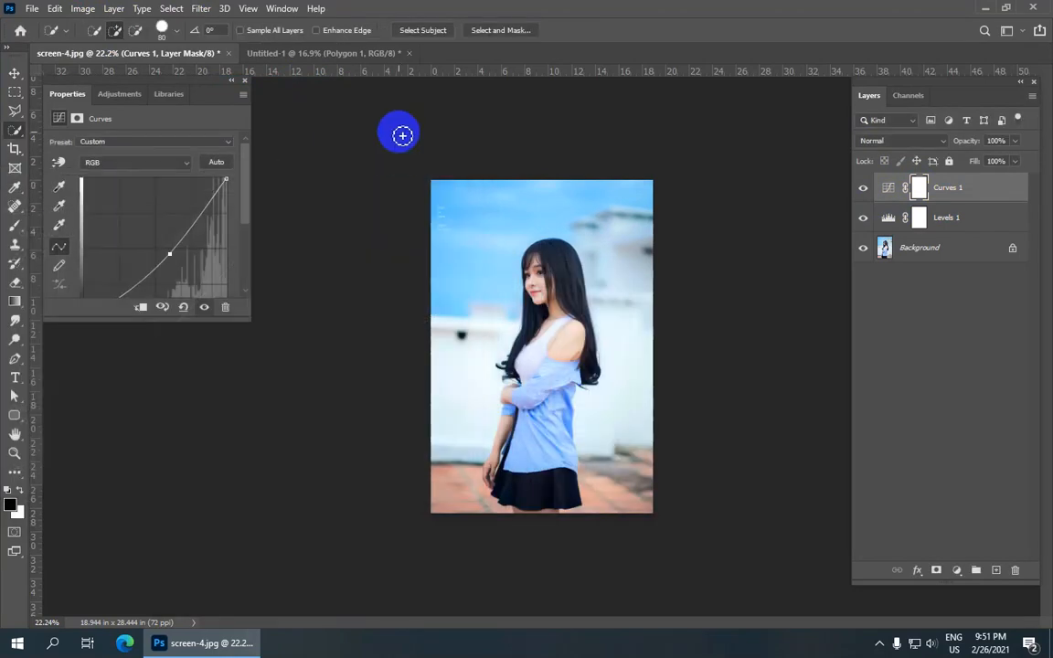
pyautogui.click(91, 9)
pyautogui.moveTo(133, 53)
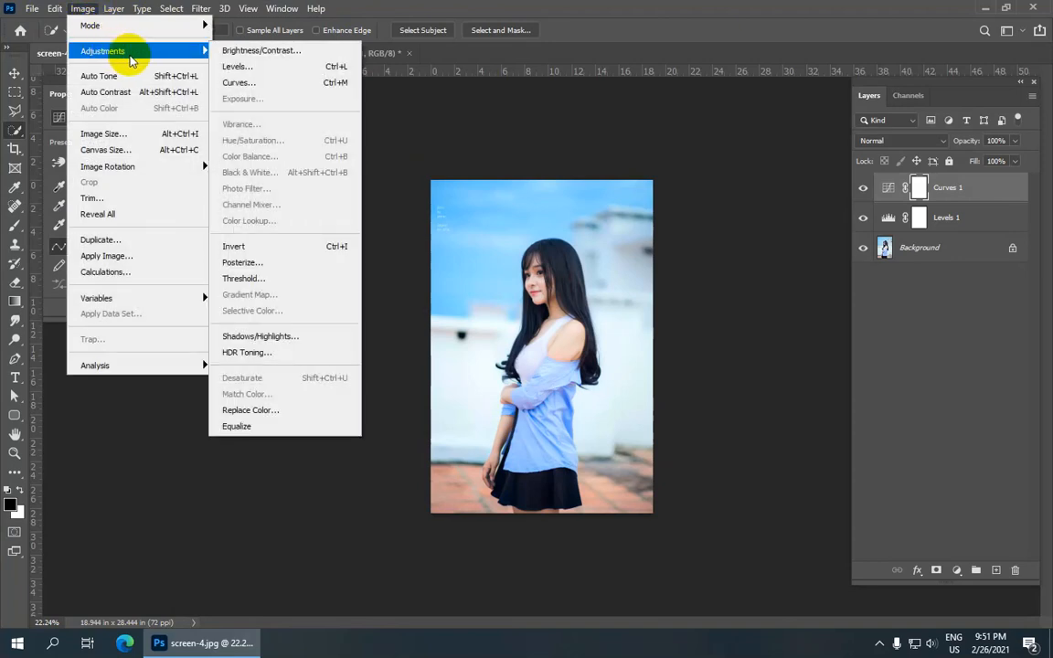
pyautogui.click(449, 108)
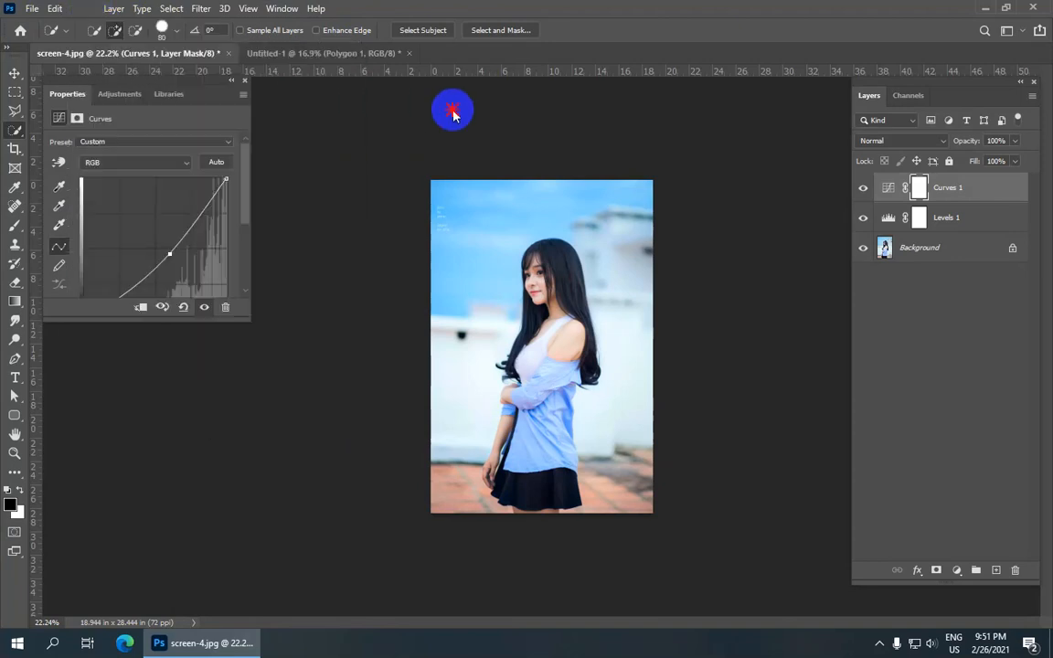
# Apply a direct Color Balance adjustment to the Background layer, shifting its midtones toward red
pyautogui.click(903, 248)
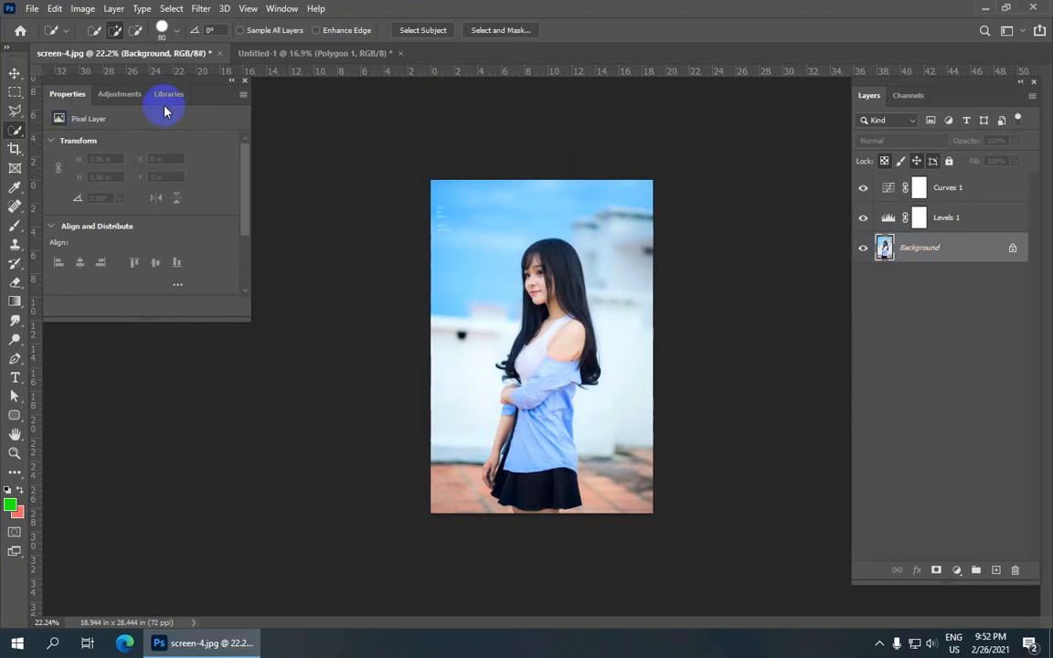
pyautogui.click(863, 247)
pyautogui.click(864, 247)
pyautogui.click(84, 10)
pyautogui.click(158, 53)
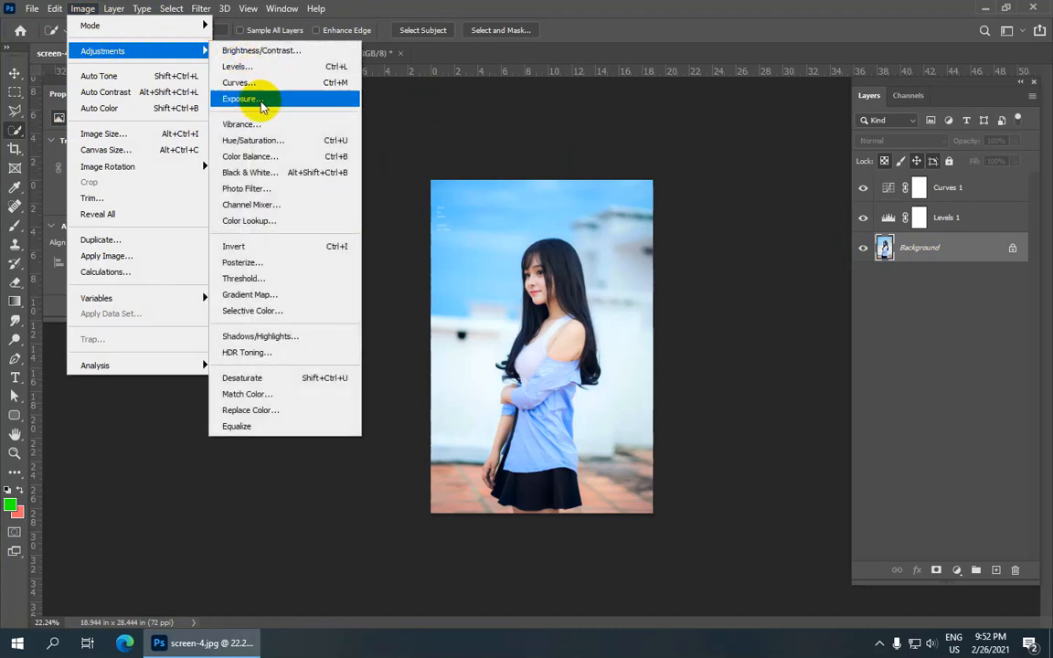
pyautogui.click(312, 163)
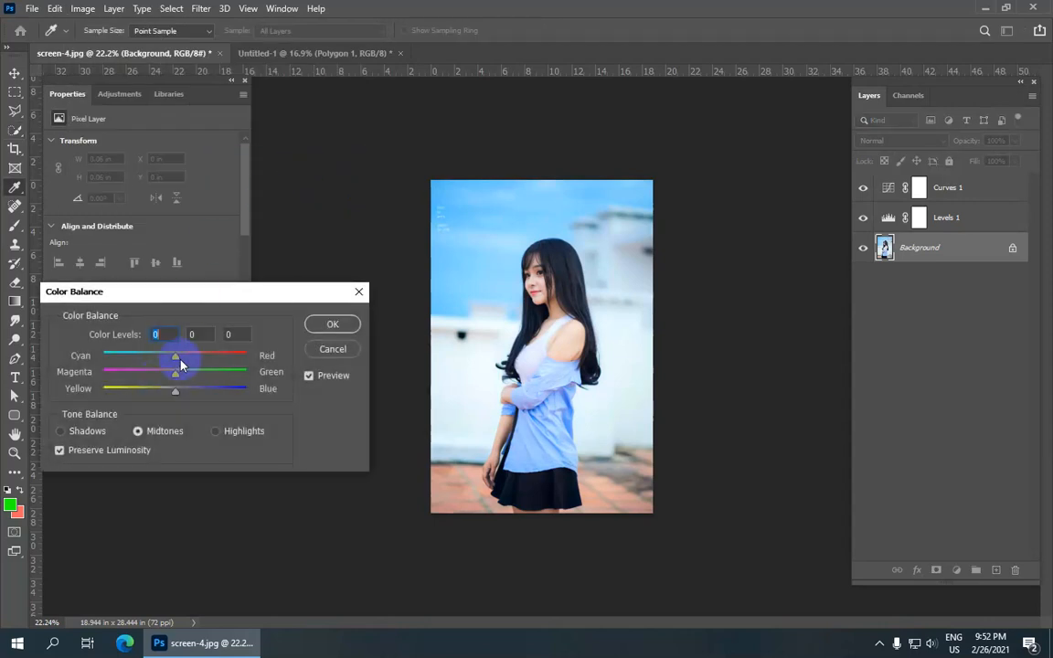
pyautogui.moveTo(177, 362); pyautogui.dragTo(201, 348)
pyautogui.moveTo(169, 387); pyautogui.dragTo(178, 388)
pyautogui.click(332, 324)
pyautogui.press('w')
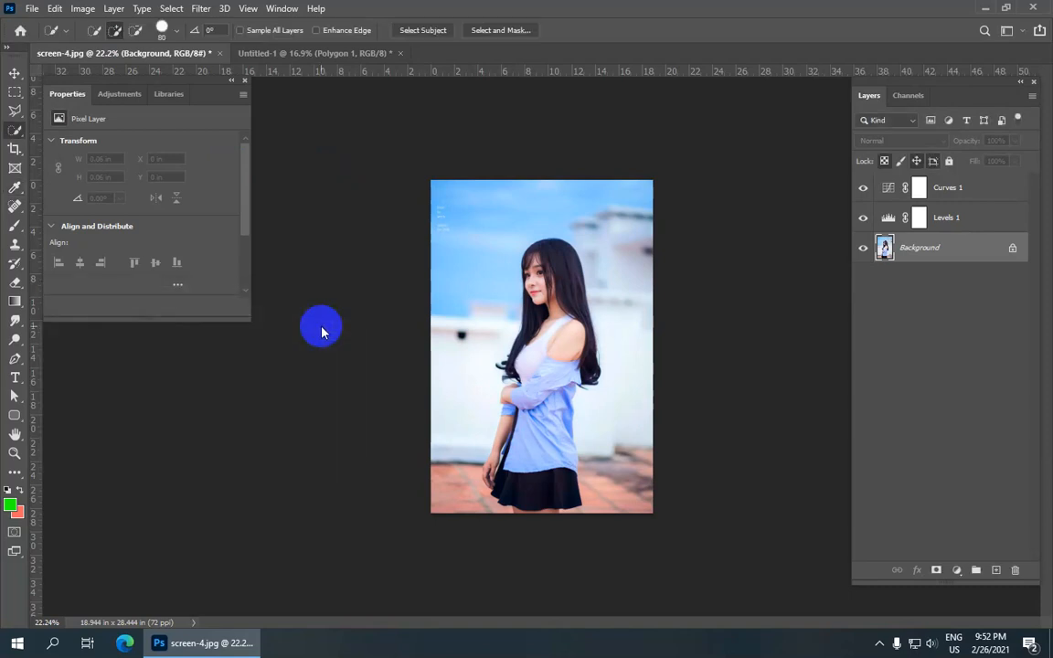
# Add a Color Balance adjustment layer above the Curves layer with midtones at Cyan-Red -22 and Magenta-Green +9
pyautogui.click(949, 188)
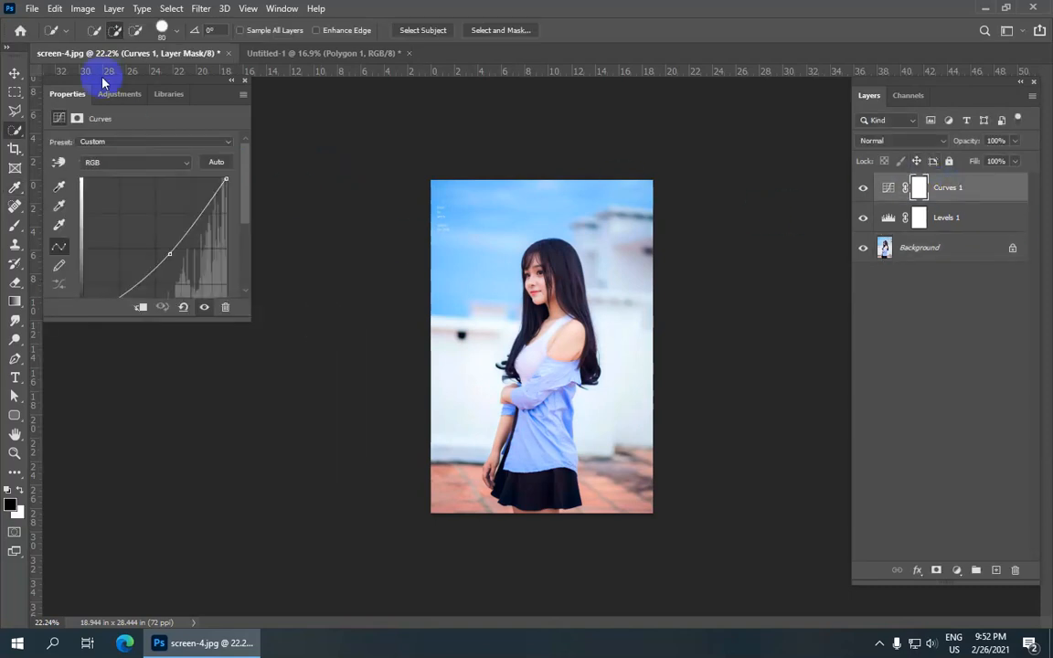
pyautogui.click(114, 9)
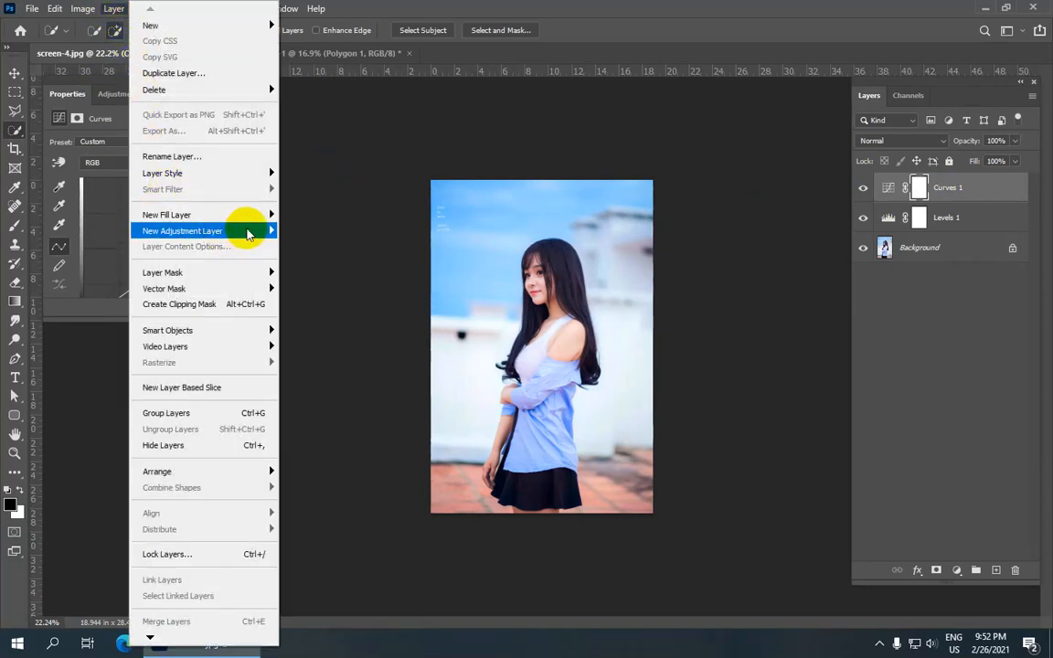
pyautogui.moveTo(239, 230)
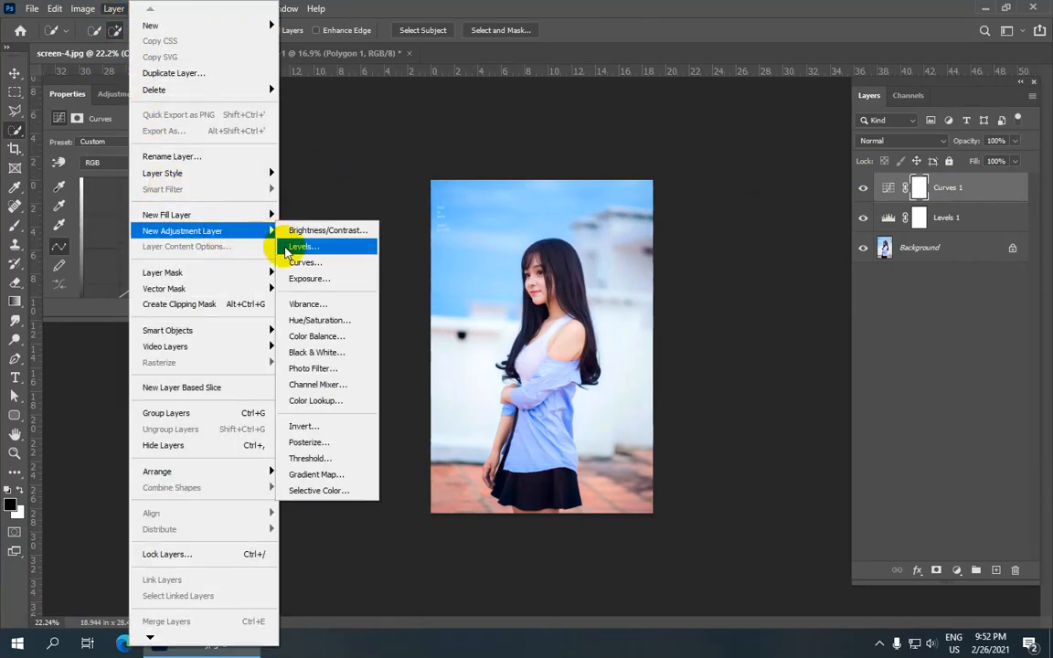
pyautogui.click(348, 337)
pyautogui.click(864, 149)
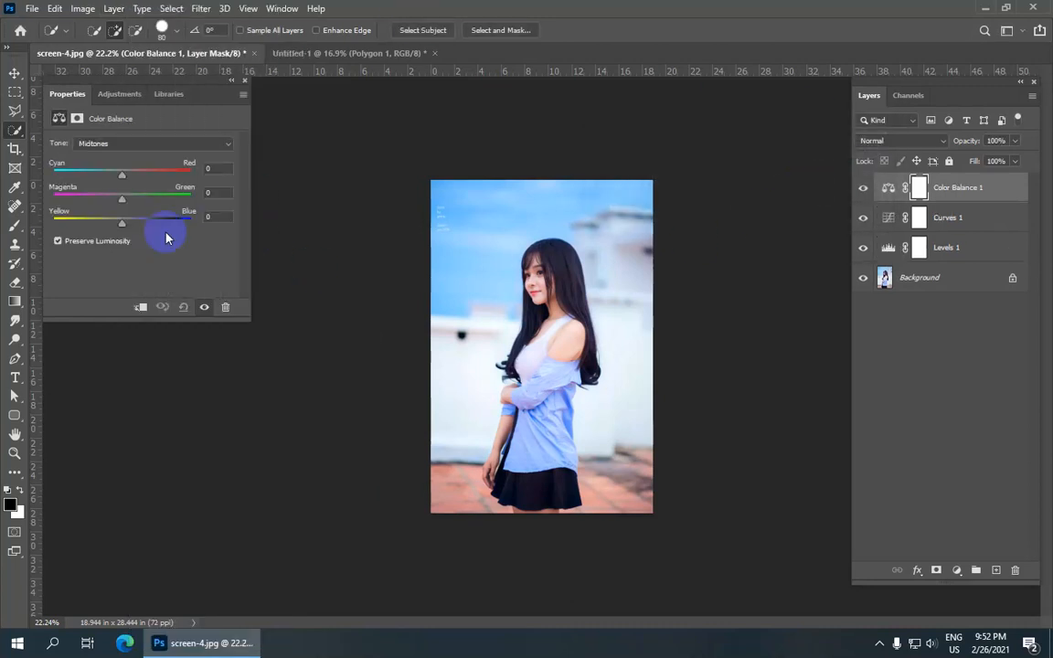
pyautogui.moveTo(130, 179); pyautogui.dragTo(123, 185)
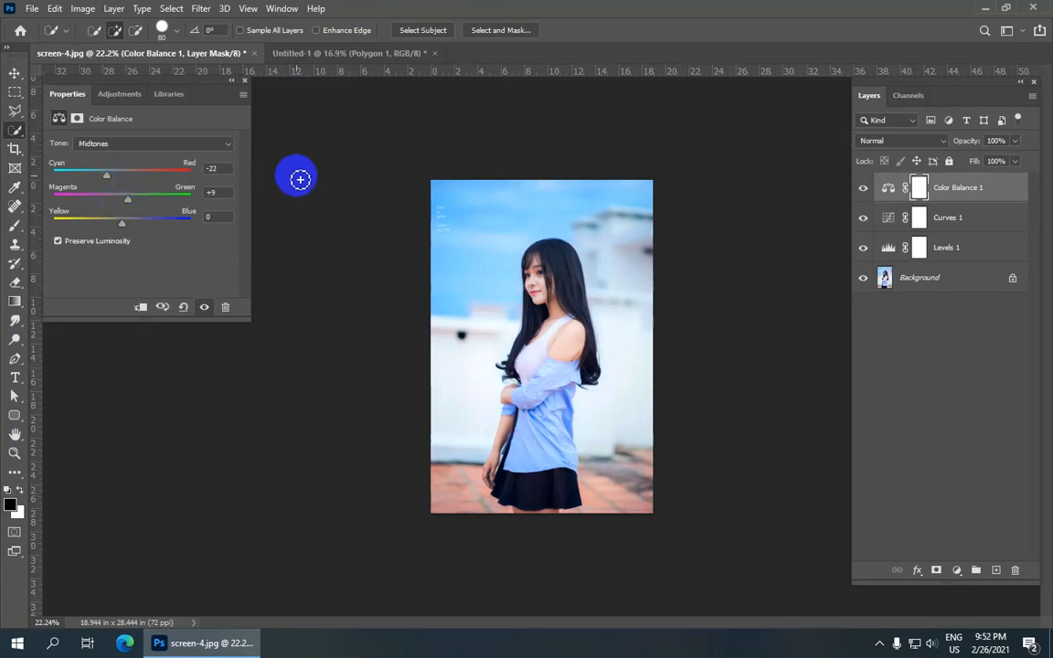
pyautogui.scroll(-1, 429, 203)
pyautogui.scroll(2, 433, 204)
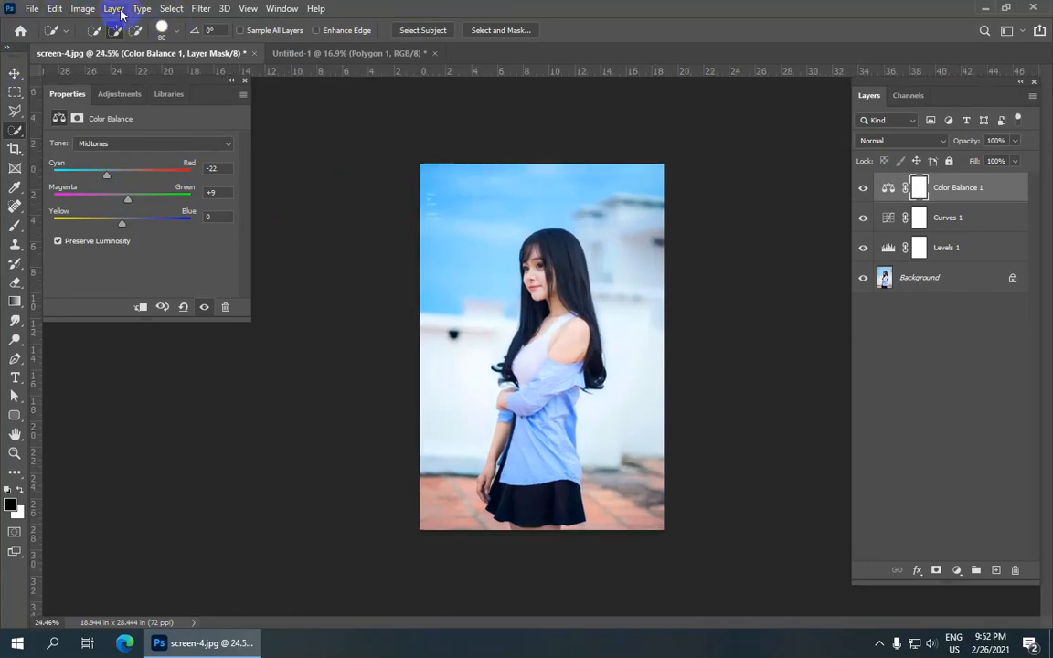
# Switch to the Untitled-1 document and bring the Polygon 2 layer to the front of the stack
pyautogui.click(319, 53)
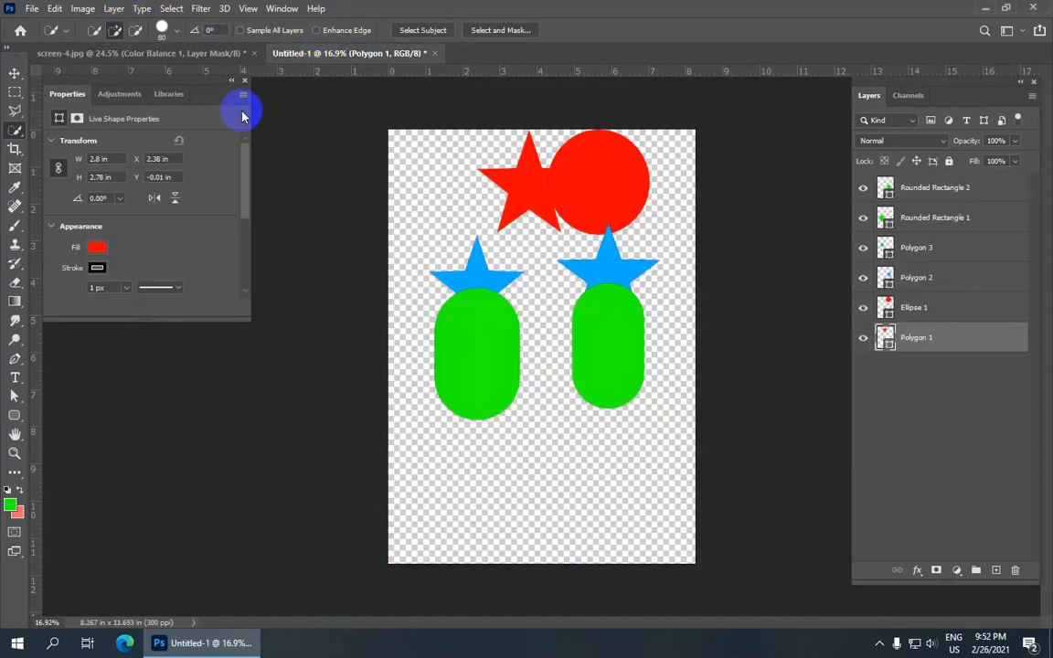
pyautogui.click(115, 8)
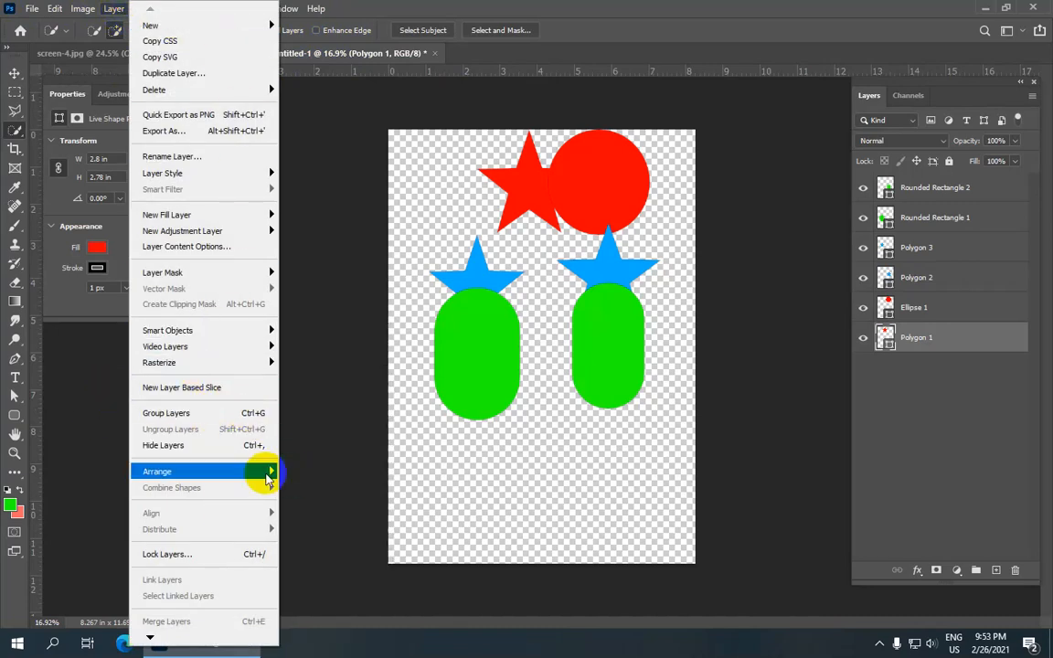
pyautogui.moveTo(266, 478)
pyautogui.click(334, 471)
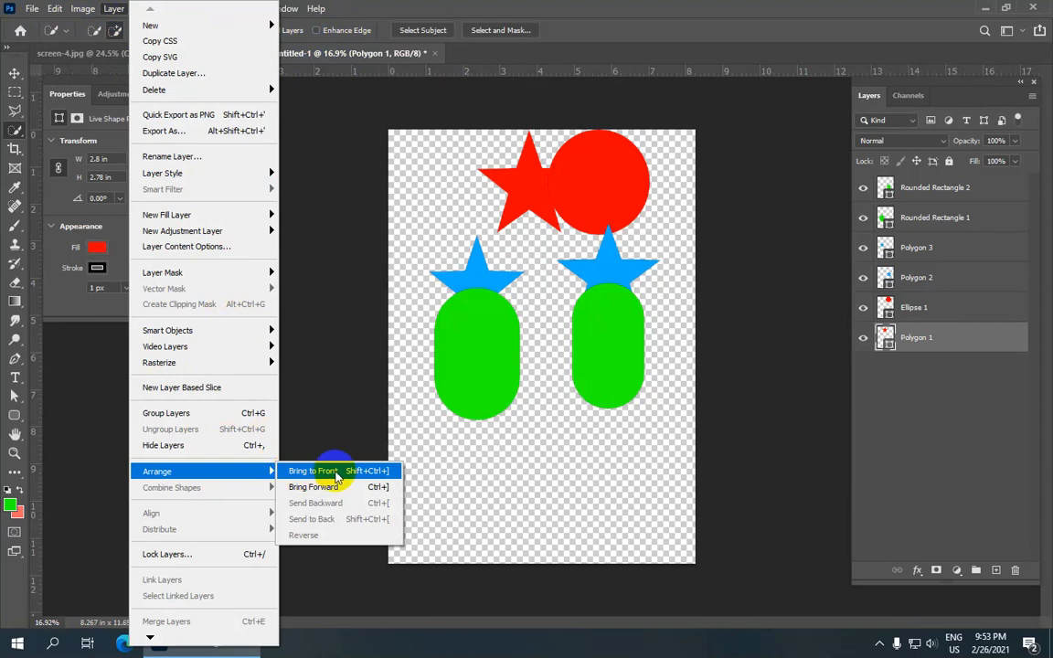
pyautogui.click(374, 369)
pyautogui.click(933, 309)
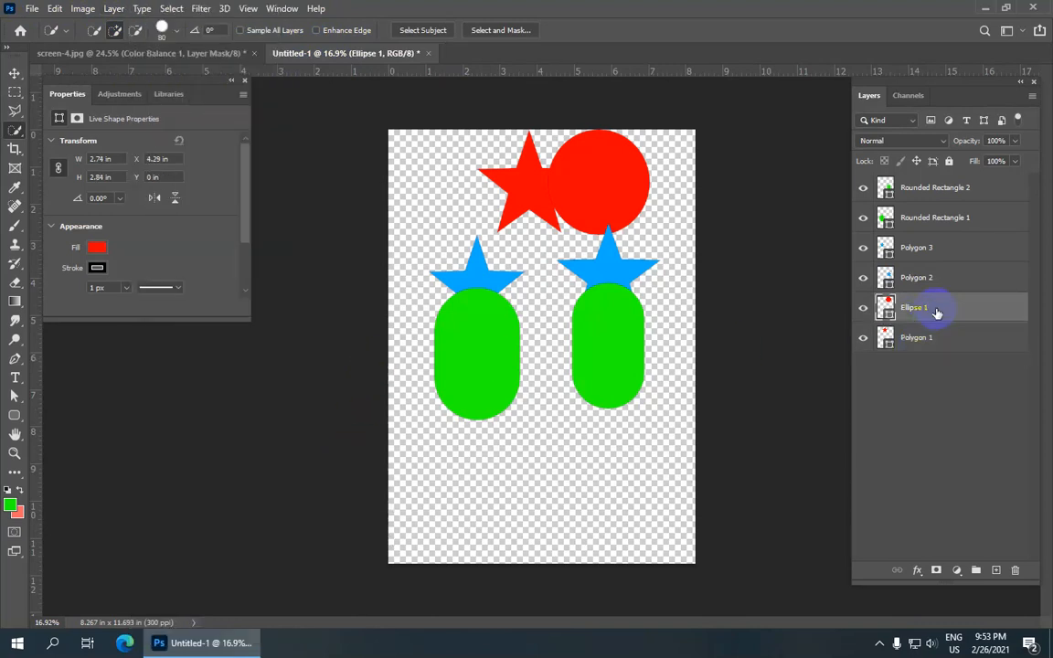
pyautogui.click(921, 286)
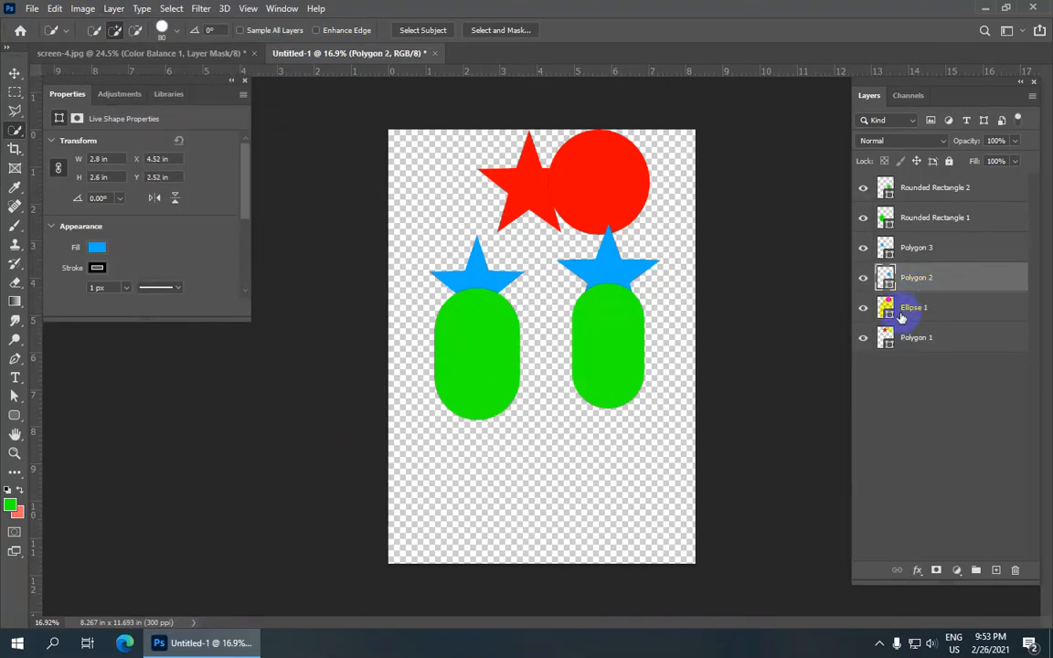
pyautogui.click(112, 11)
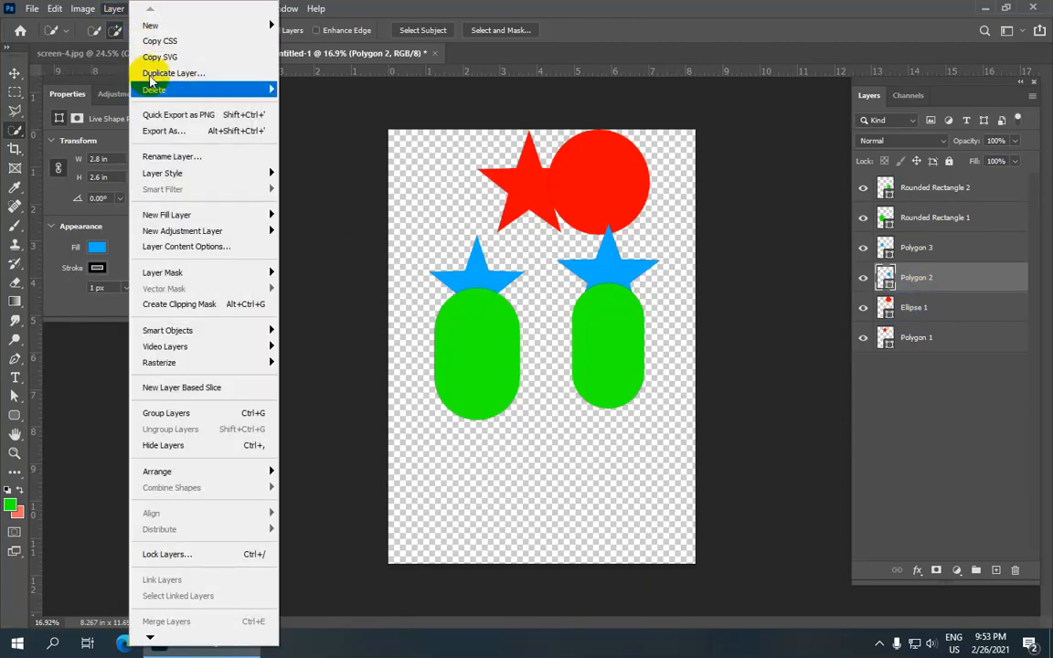
pyautogui.moveTo(260, 471)
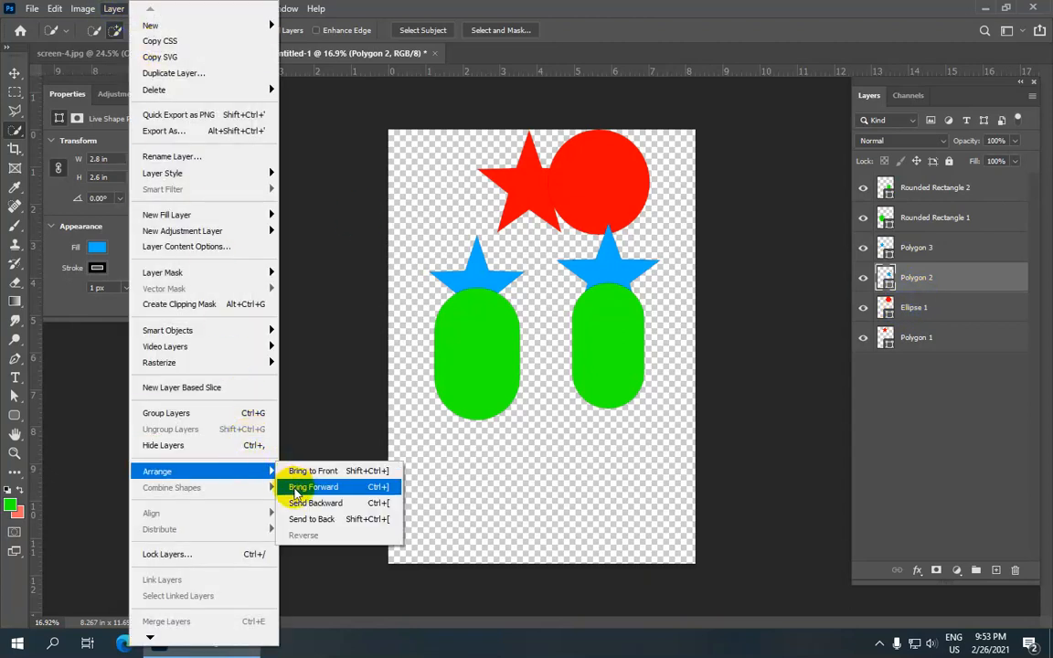
pyautogui.click(382, 472)
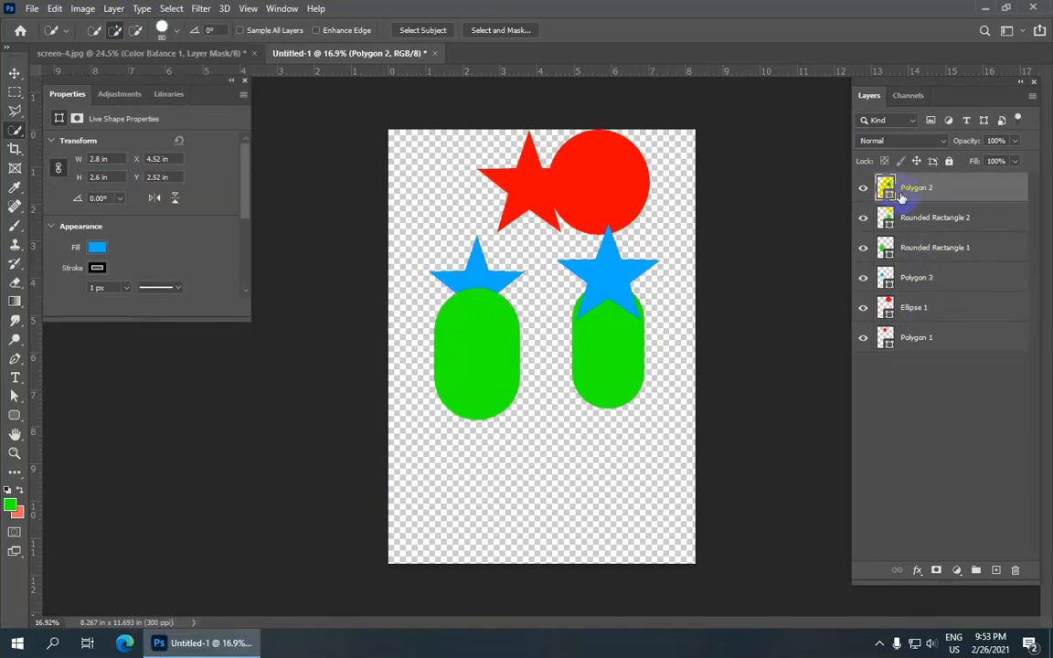
# Send the Polygon 2 layer backward one level and bring it forward again above Rounded Rectangle 2
pyautogui.click(111, 9)
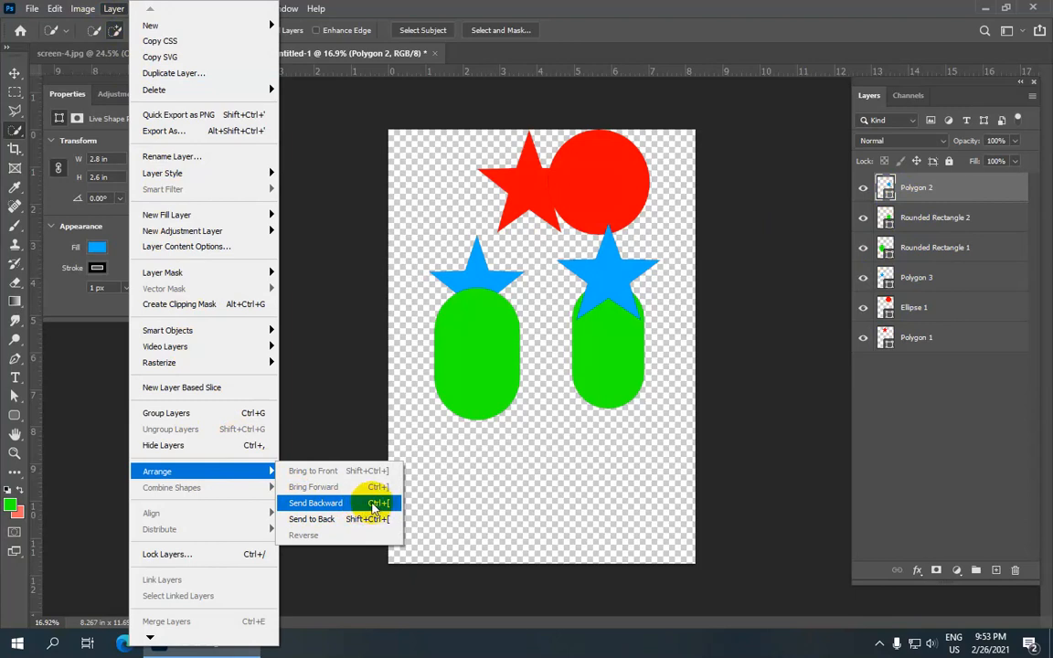
pyautogui.click(373, 504)
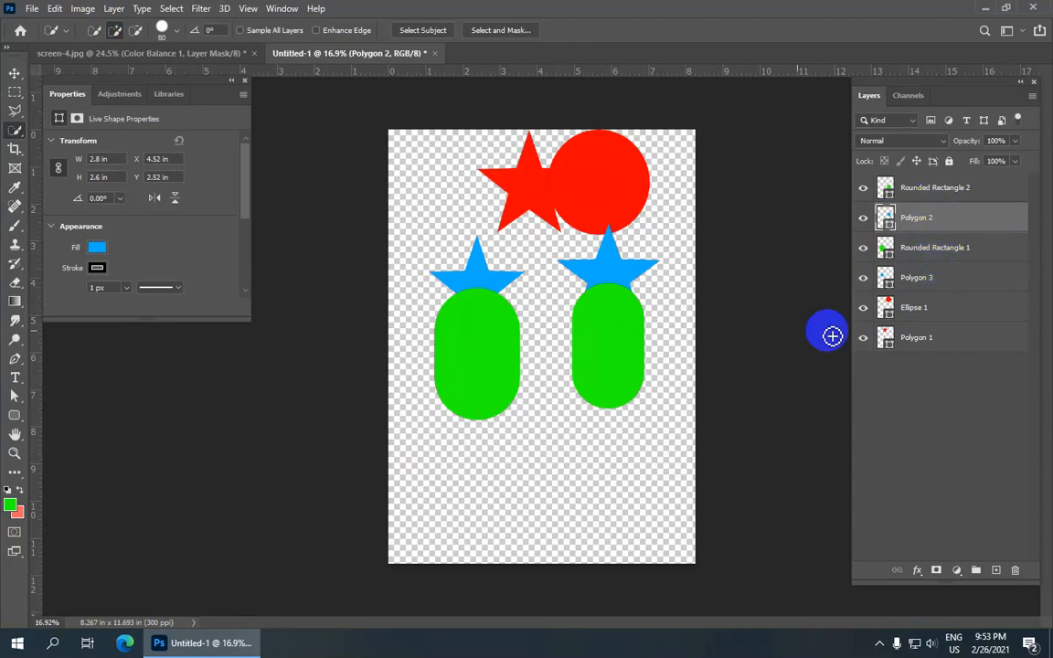
pyautogui.click(115, 9)
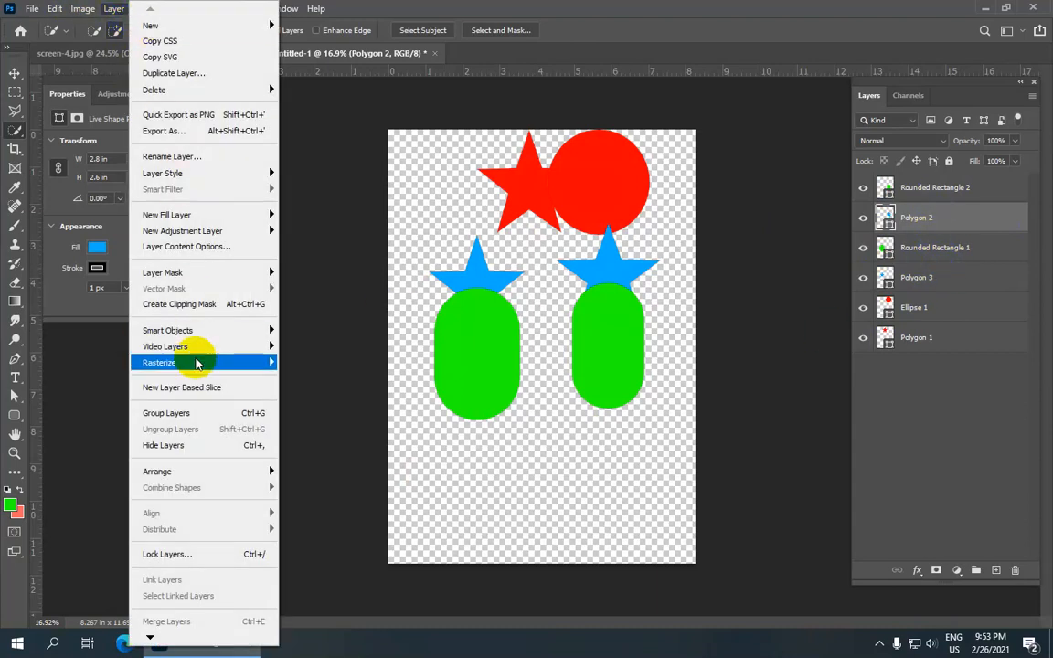
pyautogui.moveTo(211, 470)
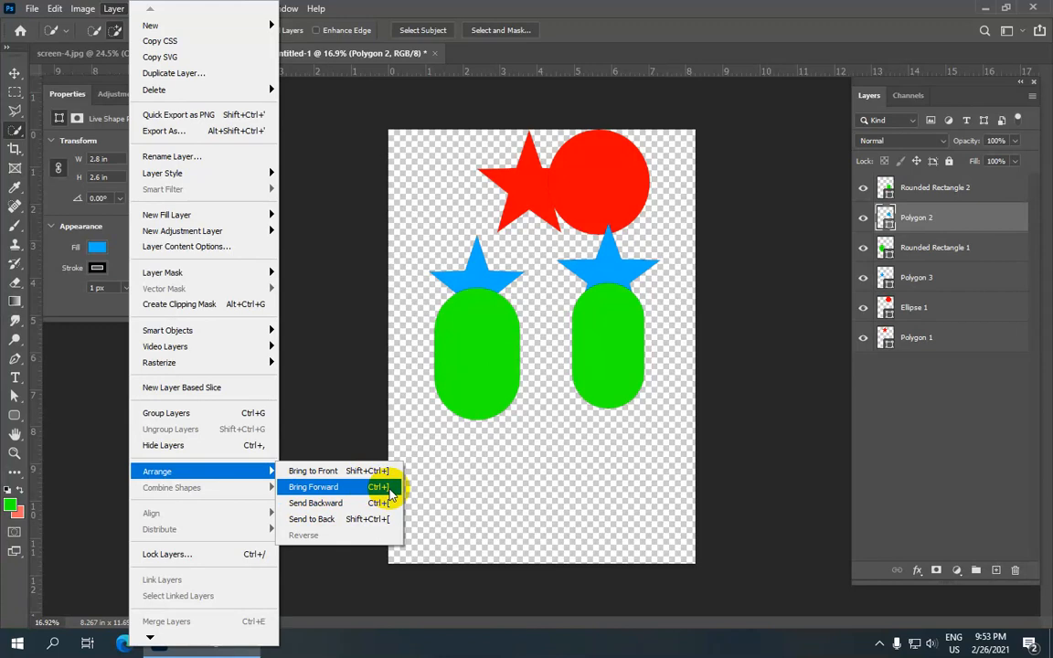
pyautogui.click(391, 489)
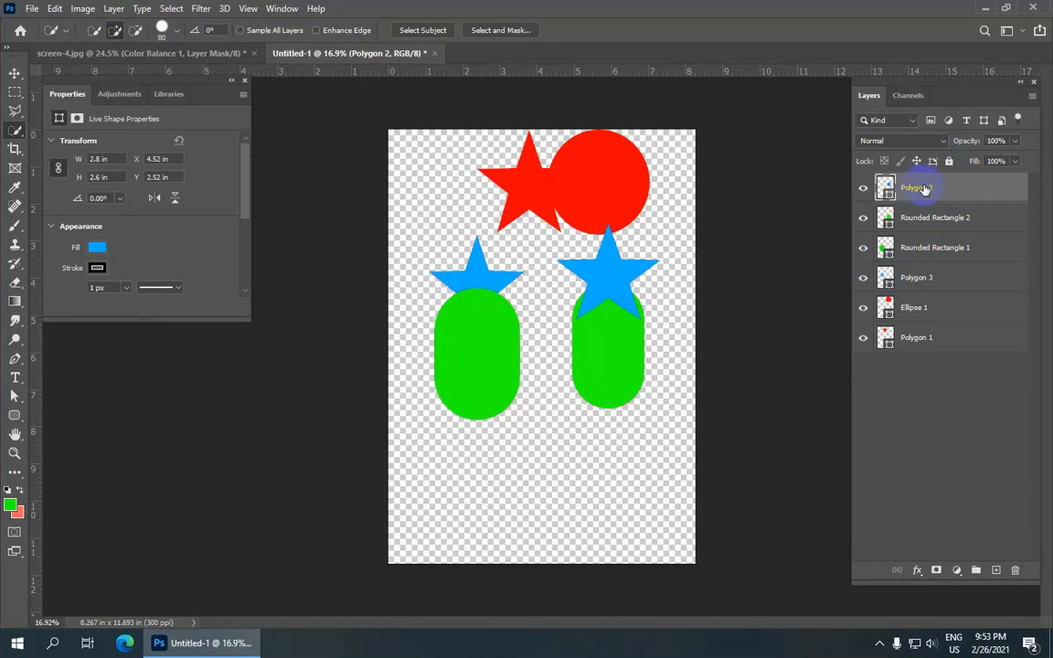
# Send the Rounded Rectangle 1 layer to the back of the stack, beneath Polygon 1
pyautogui.click(937, 250)
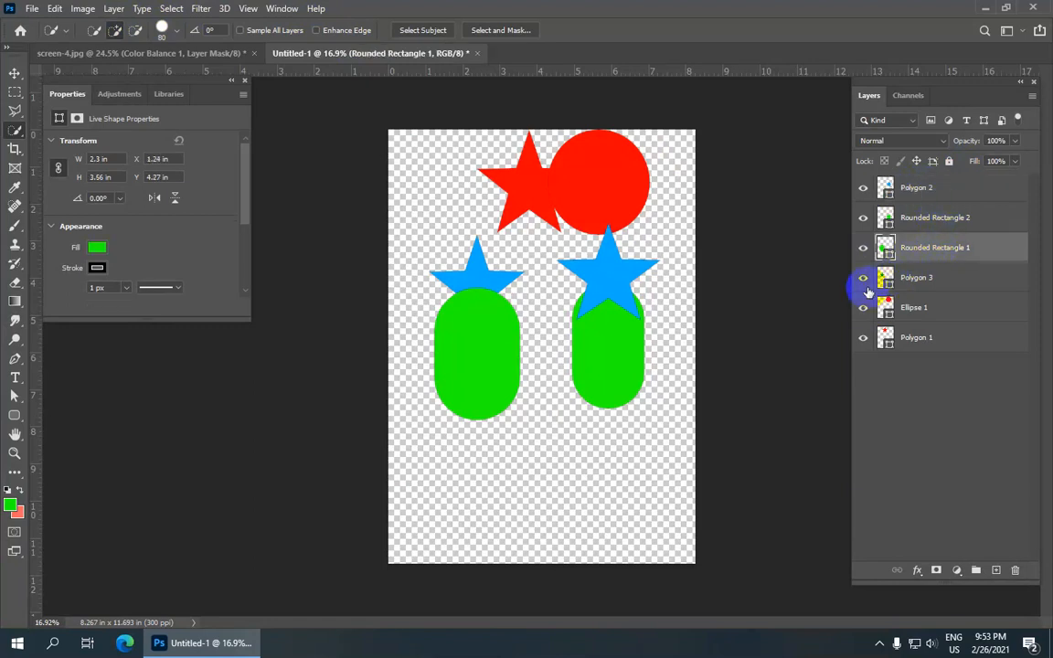
pyautogui.click(112, 9)
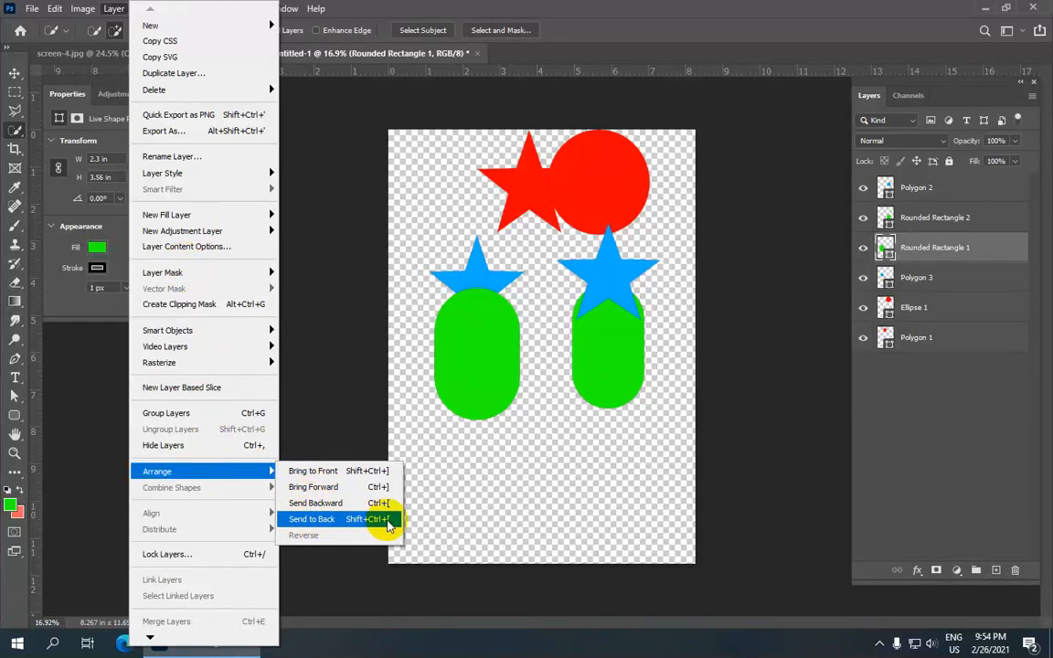
pyautogui.click(391, 526)
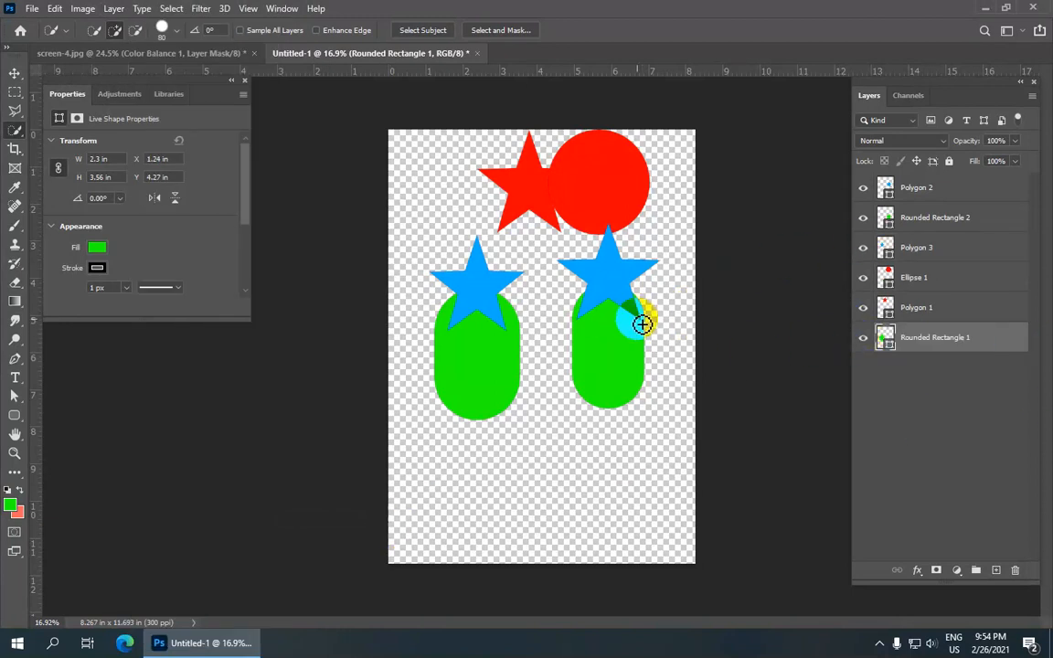
pyautogui.scroll(-1, 437, 313)
pyautogui.scroll(2, 437, 313)
pyautogui.scroll(-1, 439, 304)
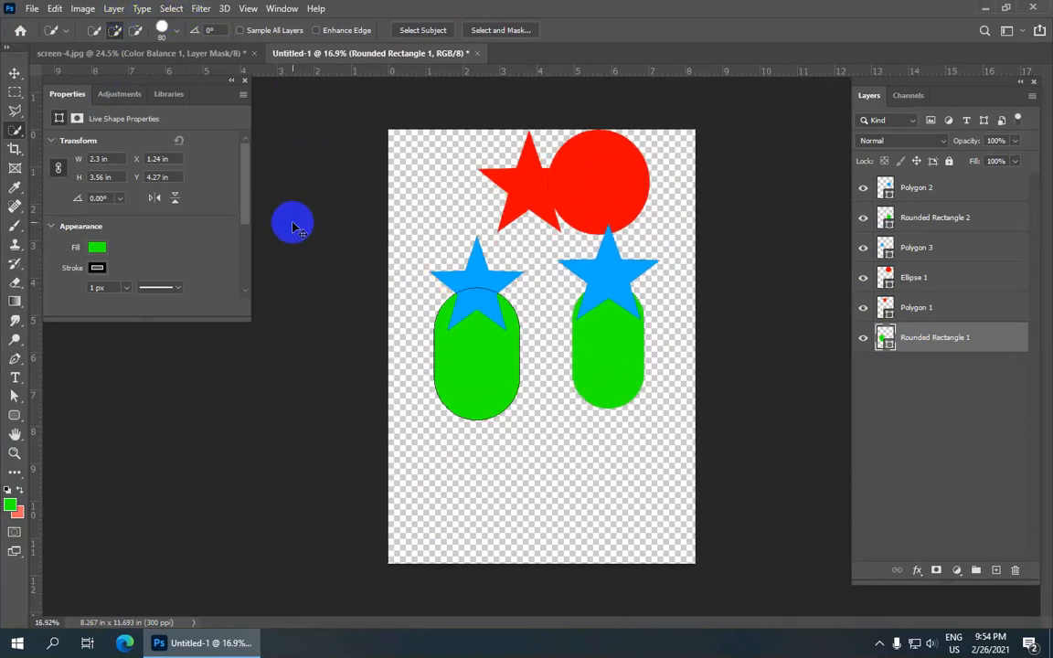
# Return to the screen-4.jpg document and delete the Color Balance, Curves and Levels adjustment layers
pyautogui.click(190, 53)
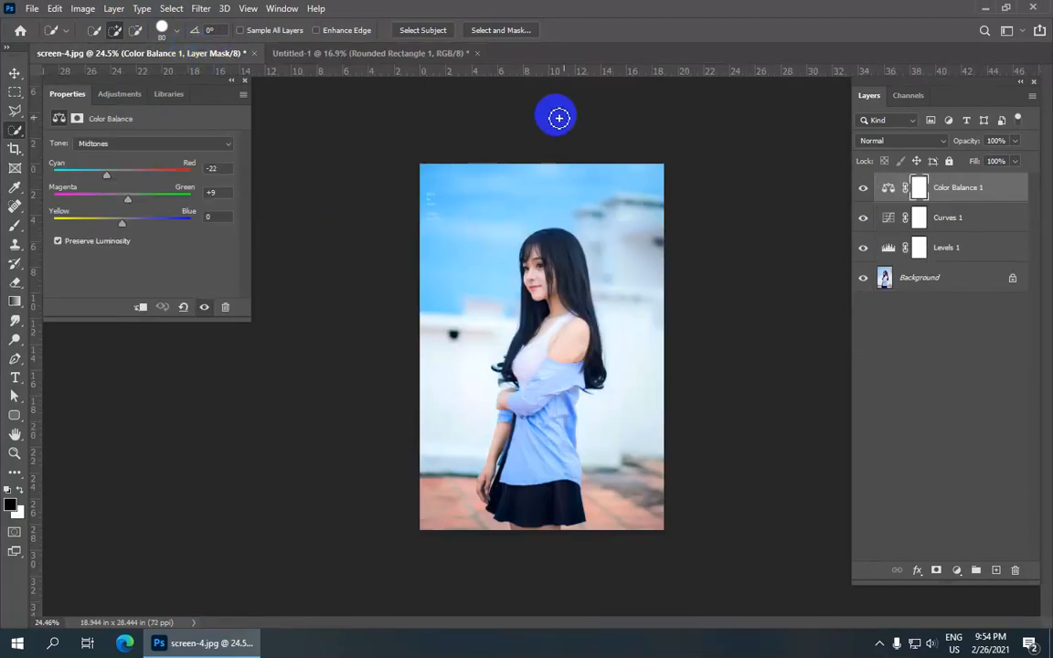
pyautogui.moveTo(1003, 195); pyautogui.dragTo(1017, 571)
pyautogui.moveTo(1021, 182); pyautogui.dragTo(1015, 568)
pyautogui.scroll(2, 588, 259)
pyautogui.hotkey('ctrl', 'z')
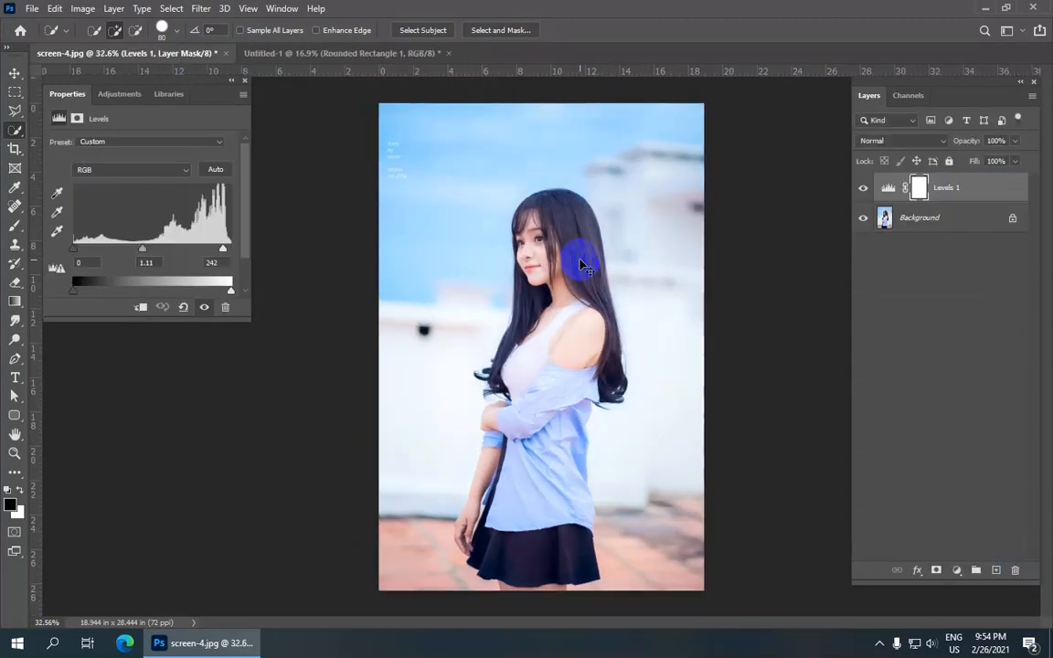
pyautogui.hotkey('ctrl', 'shift', 'z')
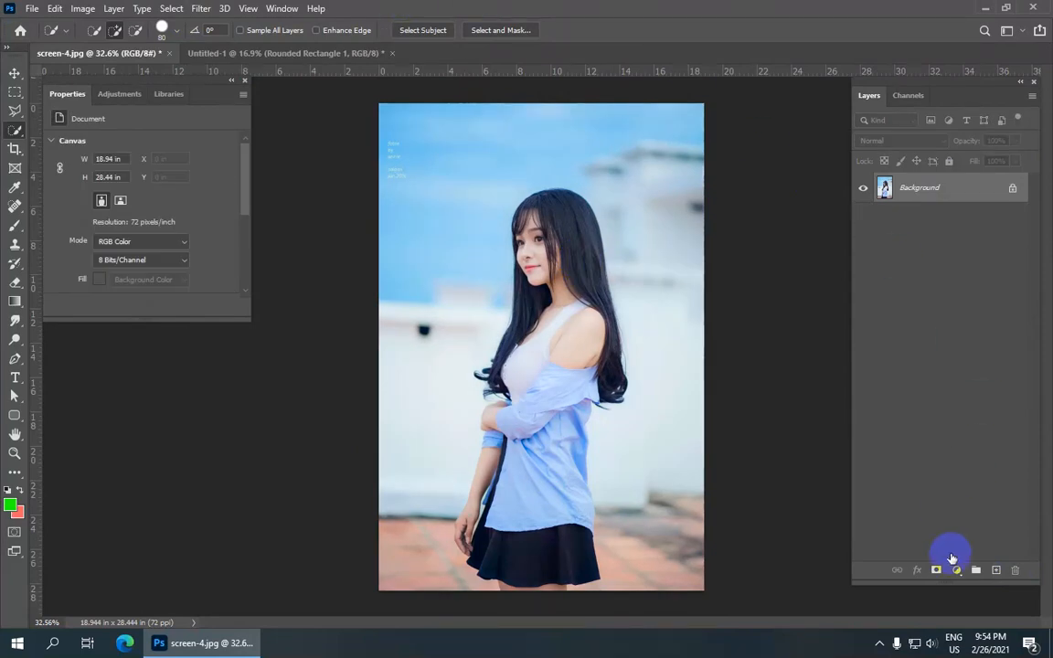
# Add a new layer above the Background and fill it entirely with the bright blue foreground color 00c0ff
pyautogui.click(996, 571)
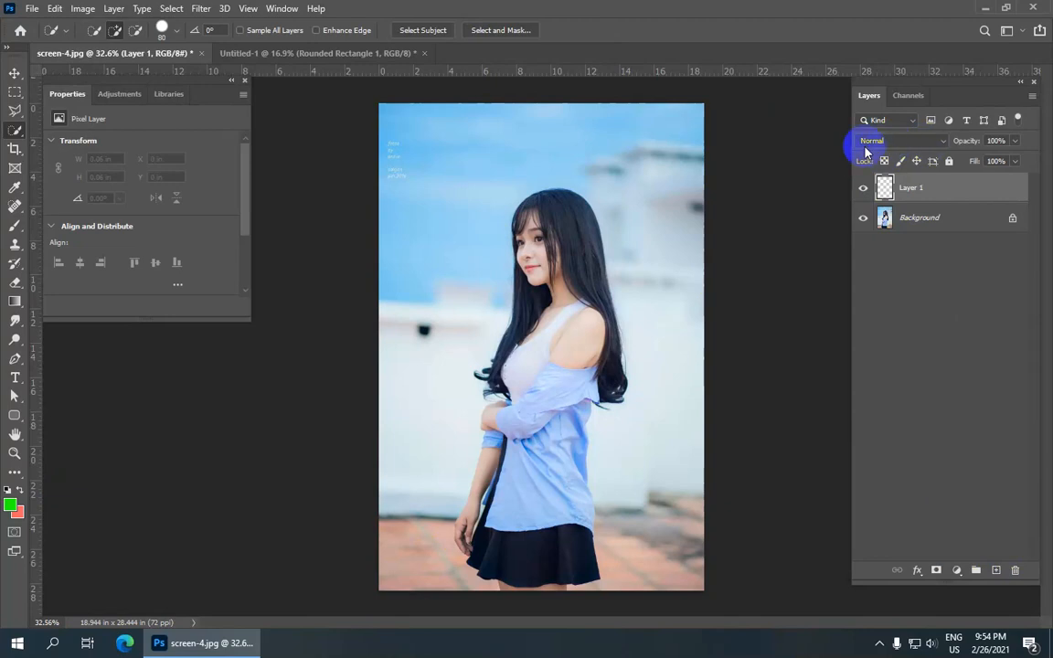
pyautogui.click(11, 503)
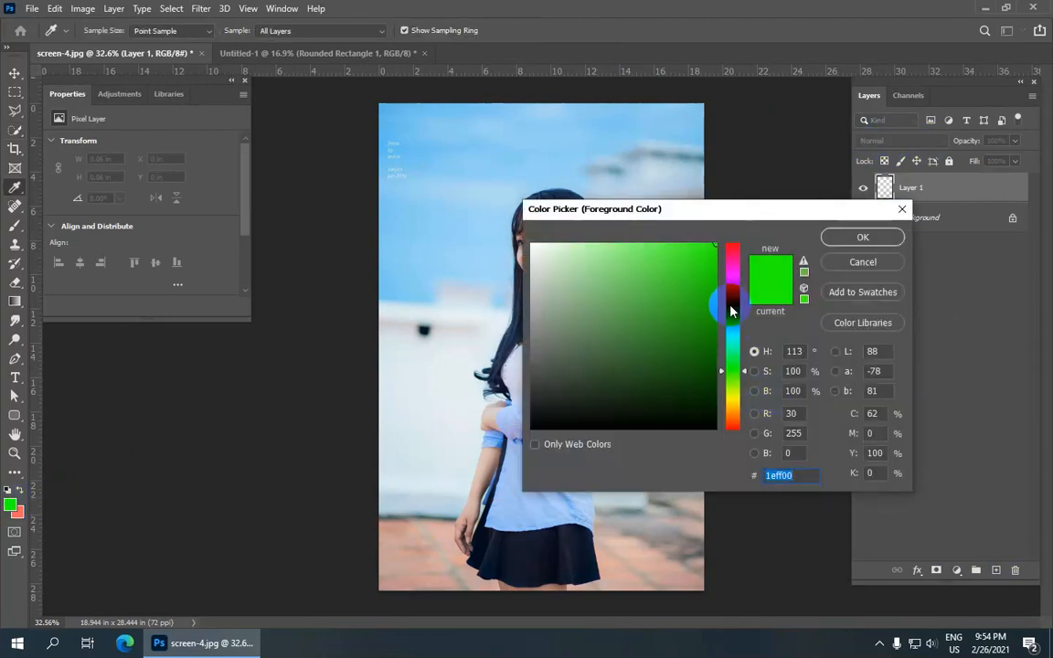
pyautogui.moveTo(733, 337); pyautogui.dragTo(728, 328)
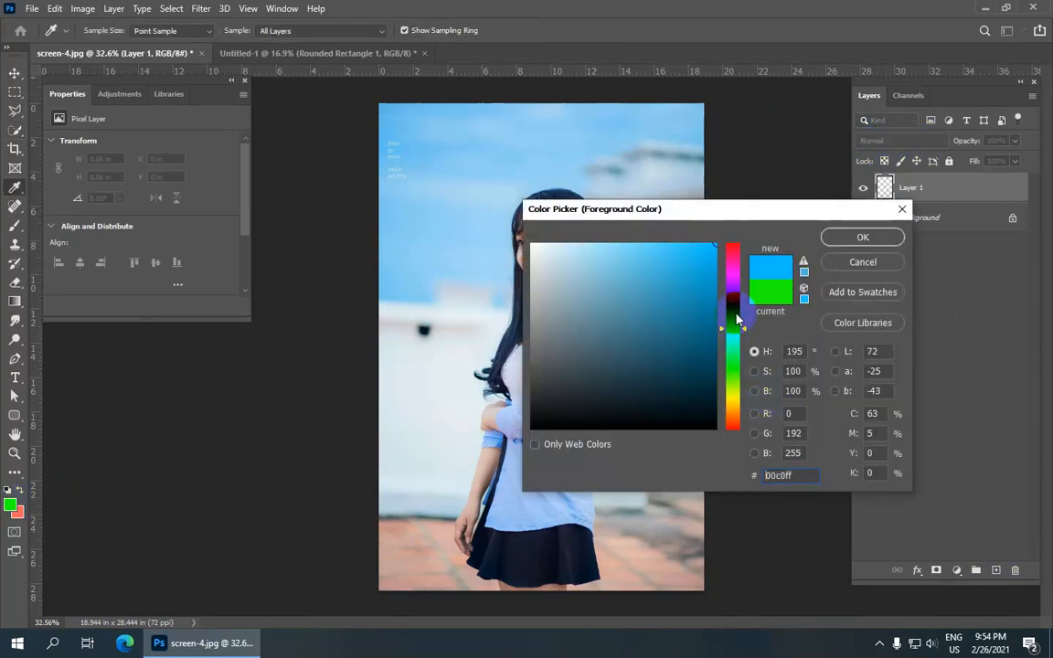
pyautogui.click(863, 238)
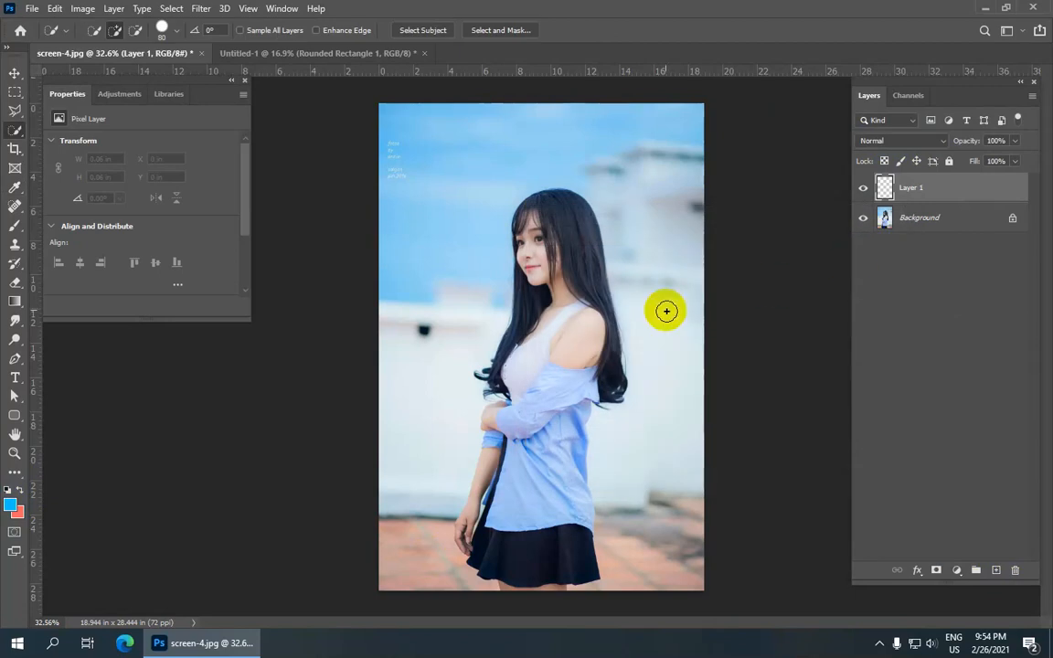
pyautogui.hotkey('alt', 'BackSpace')
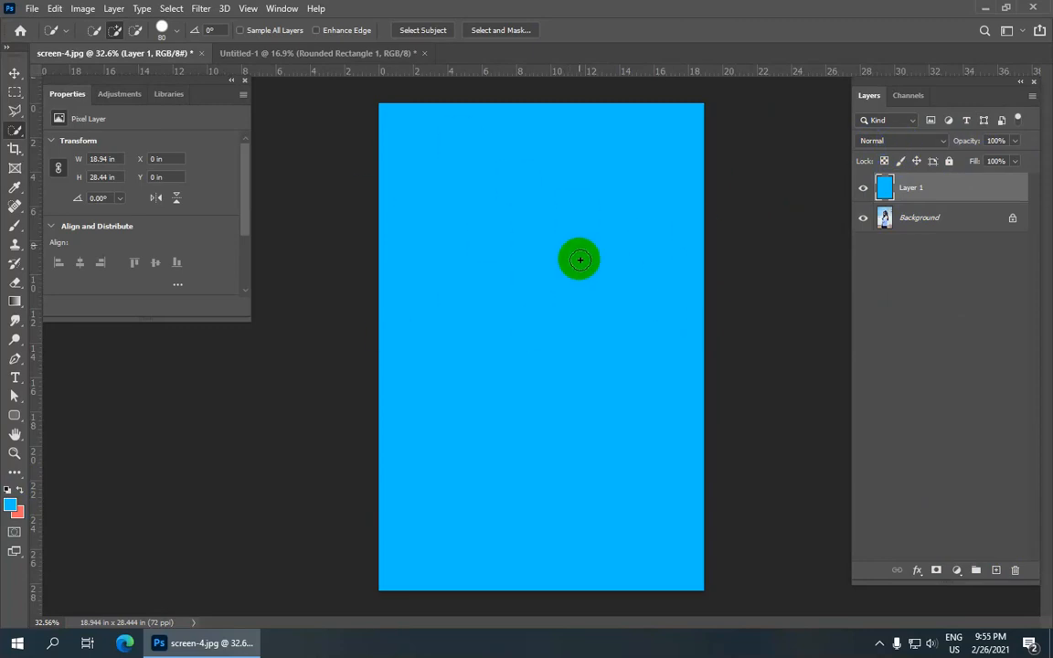
# Try the Darken and Overlay blend modes on the blue Layer 1 and set it to Color
pyautogui.click(907, 141)
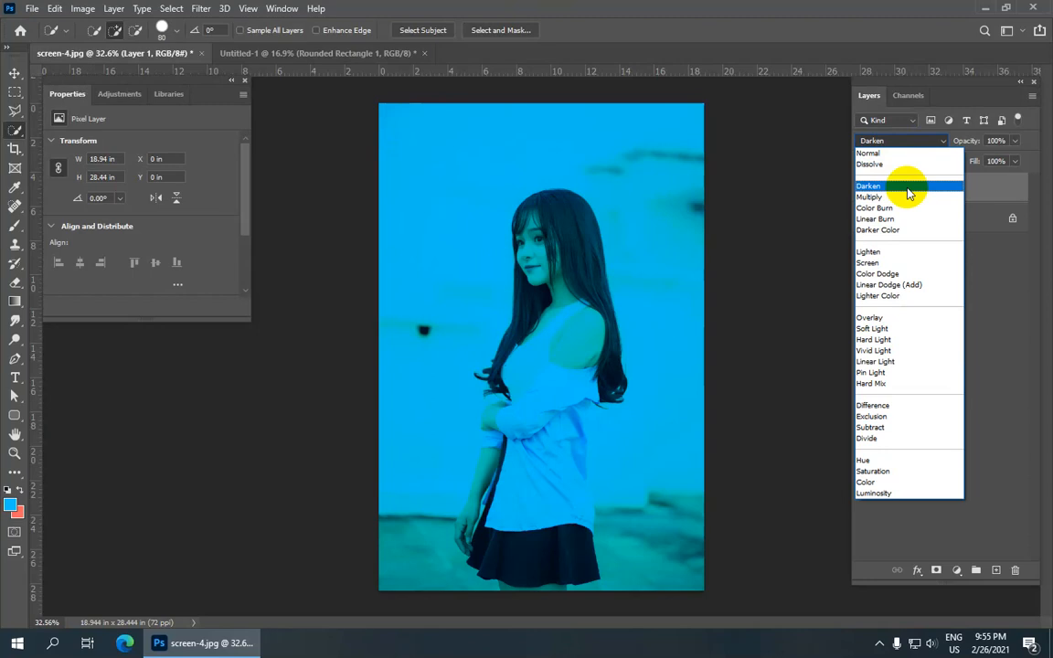
pyautogui.click(907, 187)
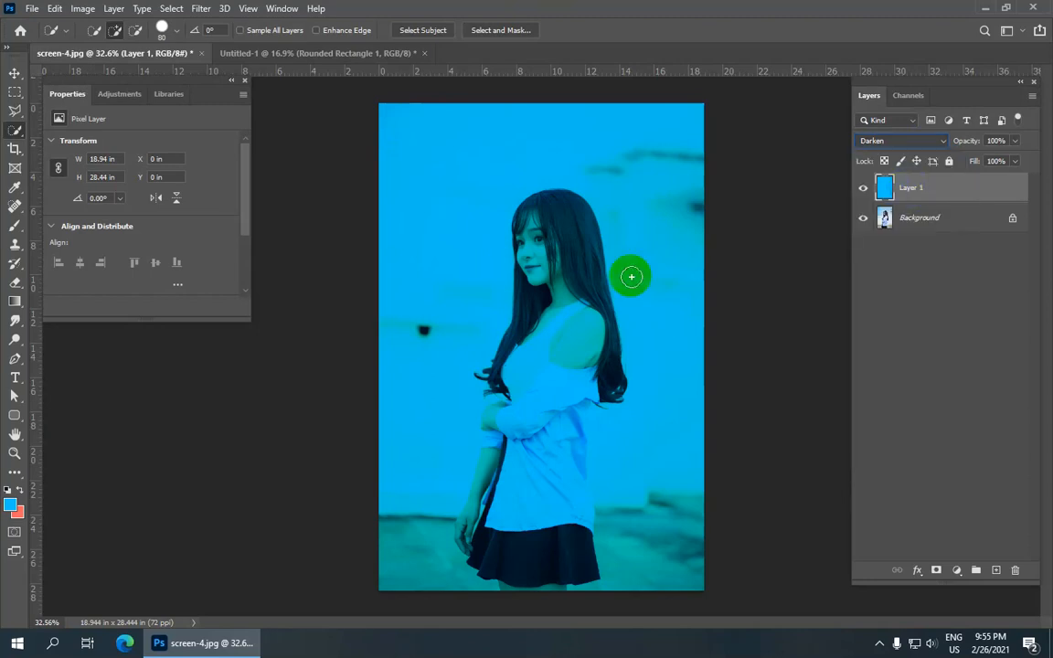
pyautogui.click(933, 144)
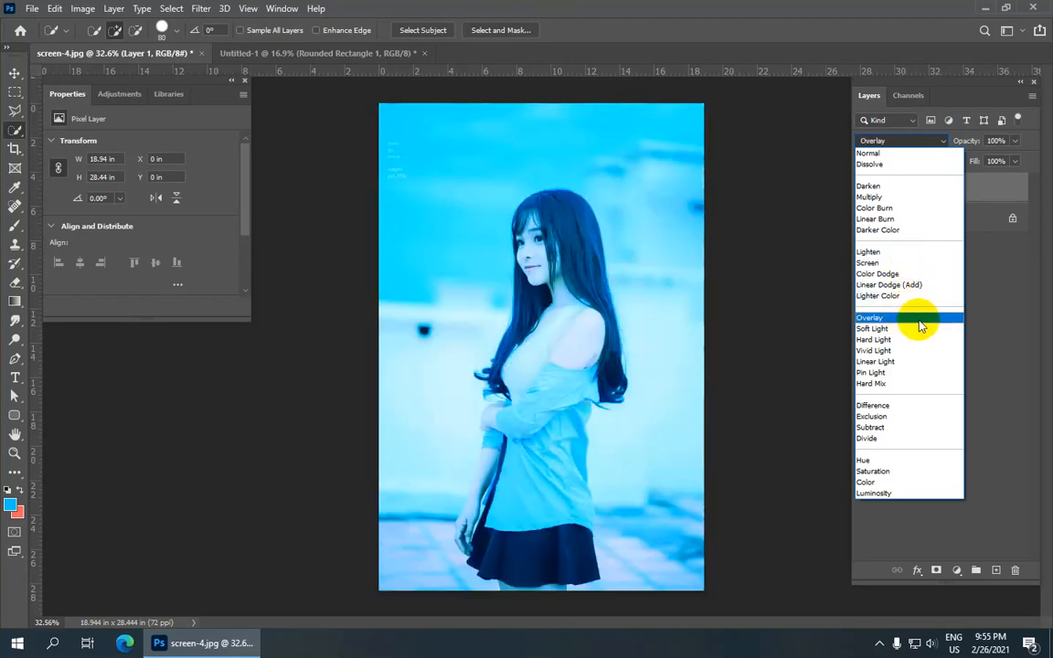
pyautogui.click(921, 320)
pyautogui.click(935, 140)
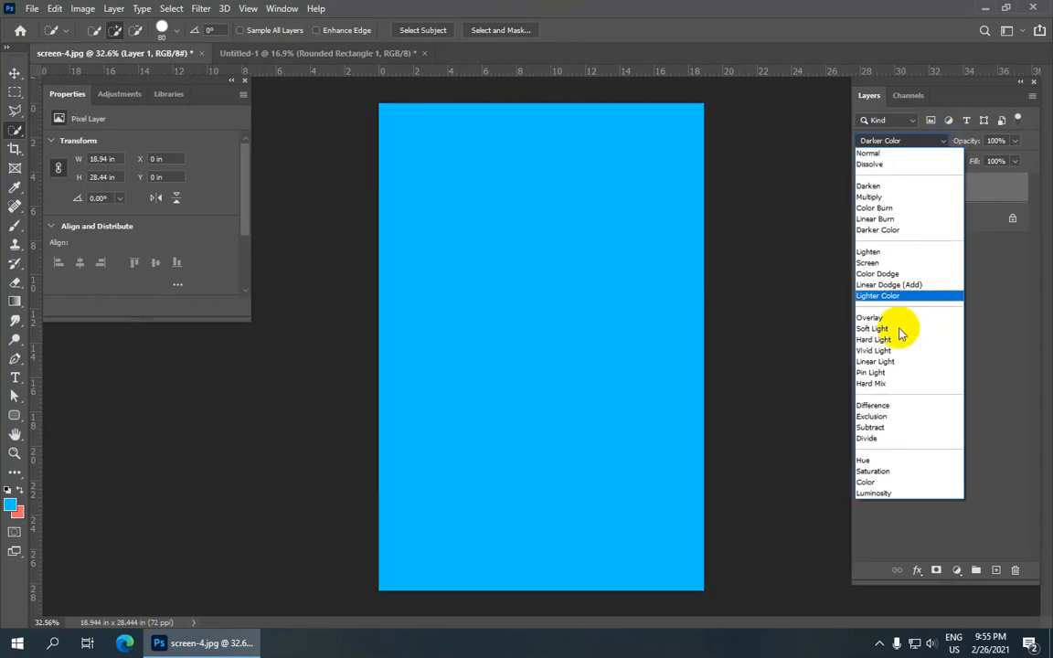
pyautogui.click(881, 483)
pyautogui.scroll(2, 569, 251)
pyautogui.scroll(-4, 569, 248)
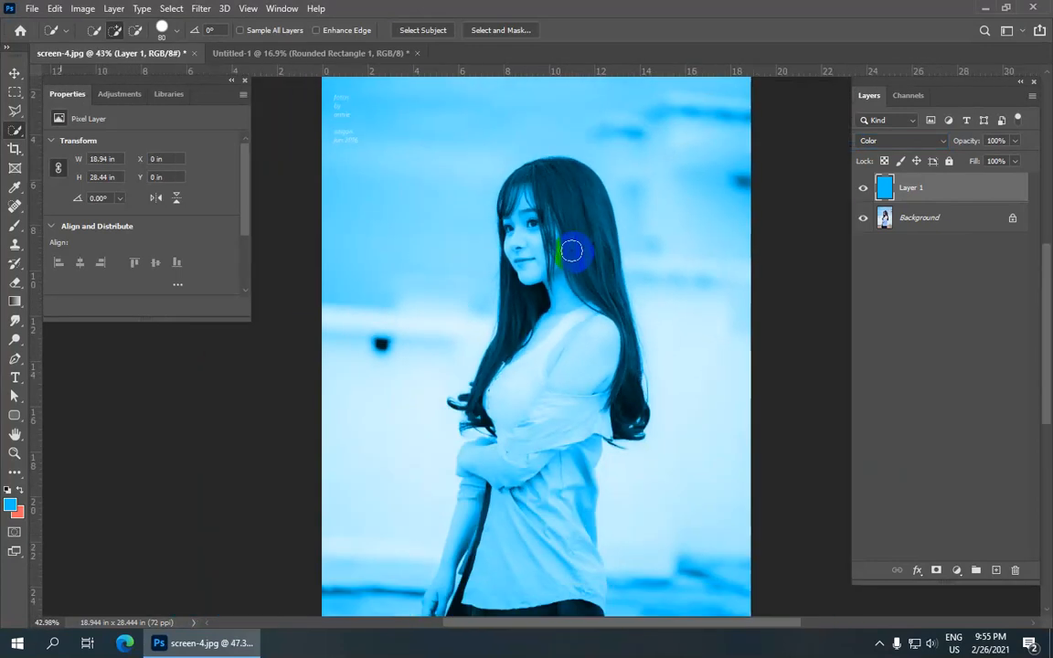
# Replace the blue layer with a duplicate of the Background filled with the same blue foreground color
pyautogui.moveTo(1014, 192); pyautogui.dragTo(1014, 571)
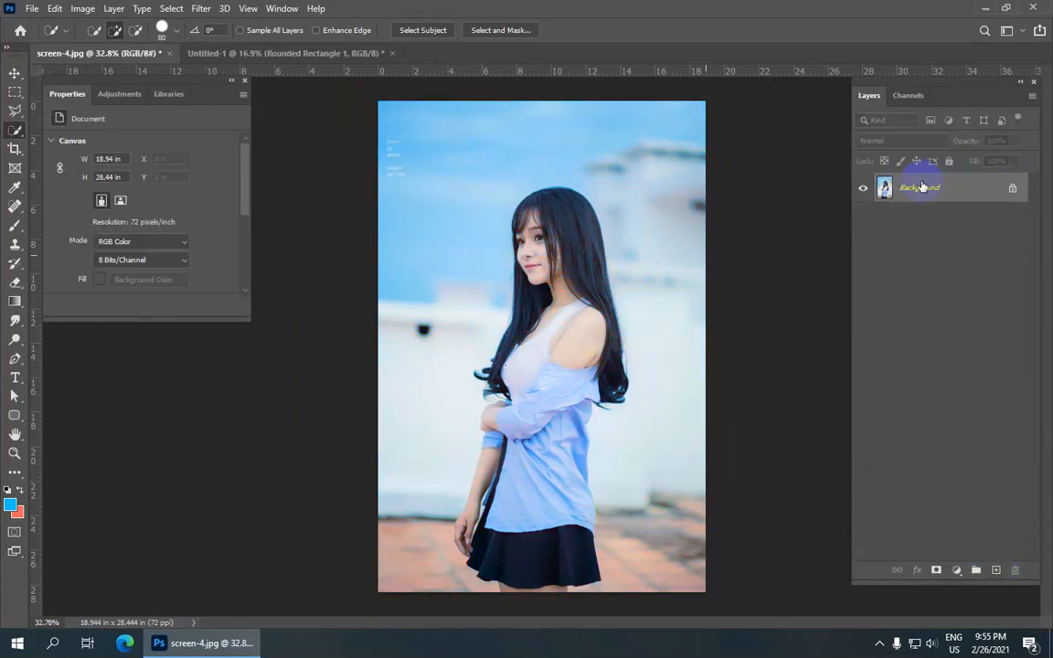
pyautogui.hotkey('ctrl', 'j')
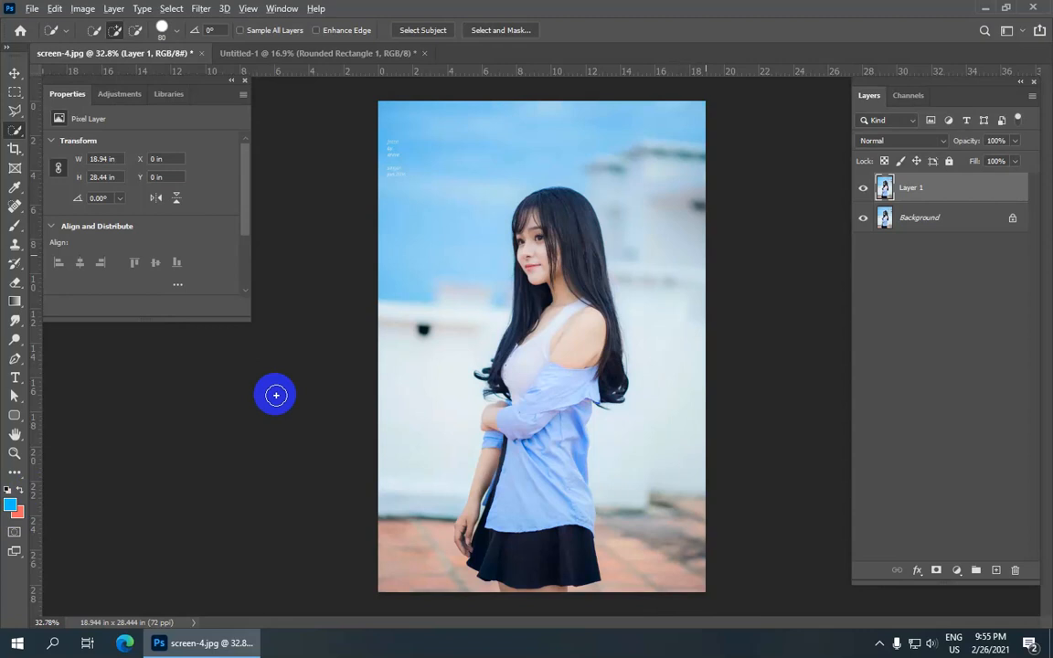
pyautogui.hotkey('alt', 'BackSpace')
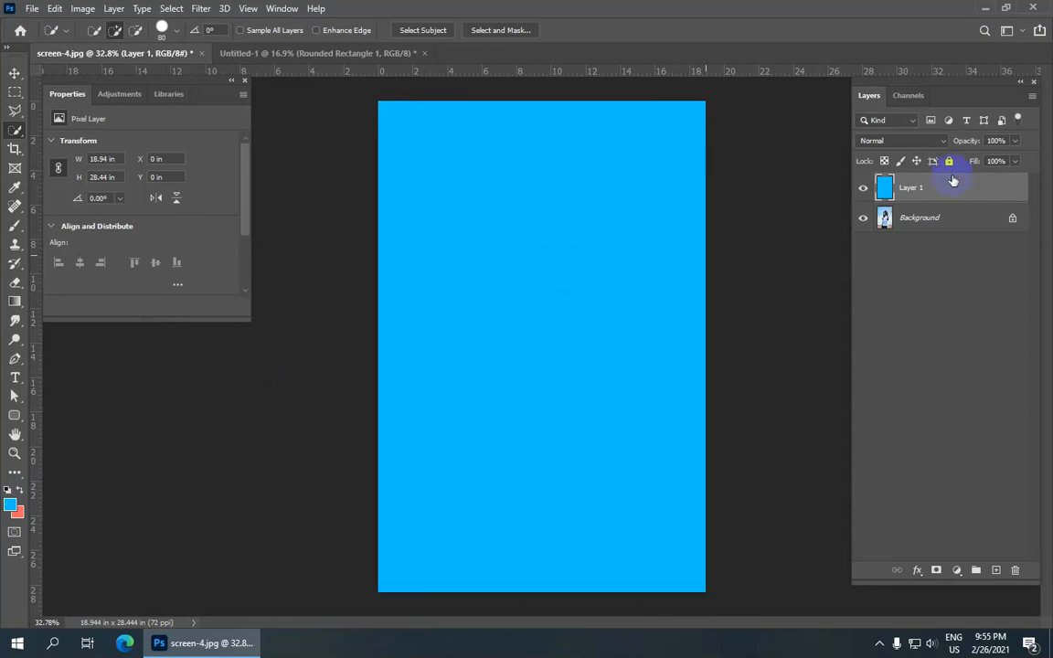
# Preview the Dissolve and Luminosity blend modes on the blue-filled Layer 1 and set it to Color
pyautogui.click(898, 142)
pyautogui.click(897, 142)
pyautogui.click(893, 141)
pyautogui.press('Down')
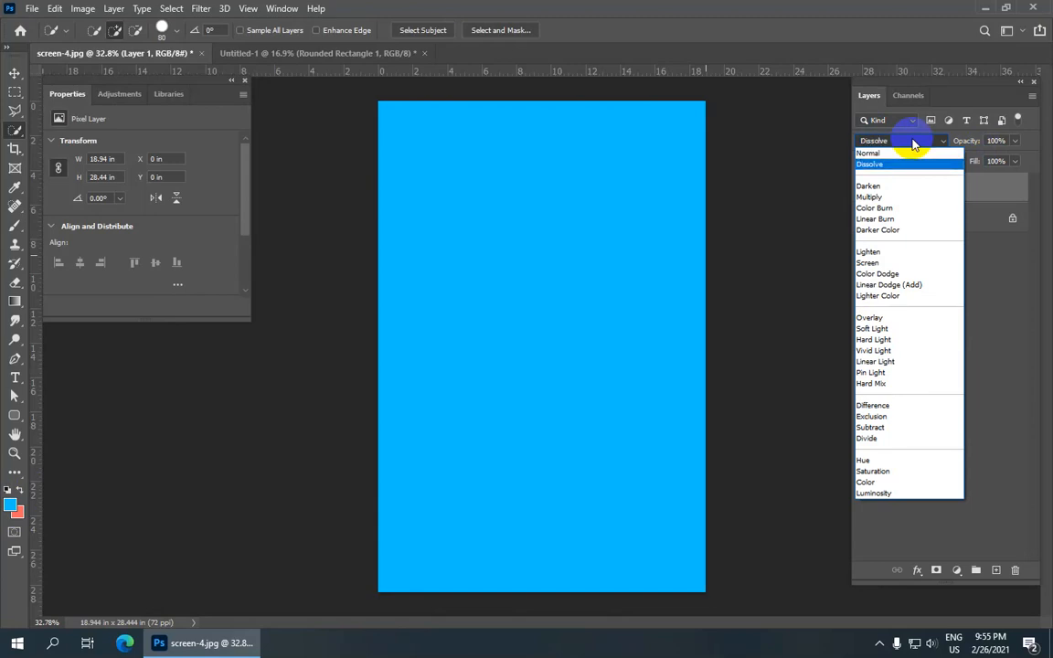
pyautogui.press('End')
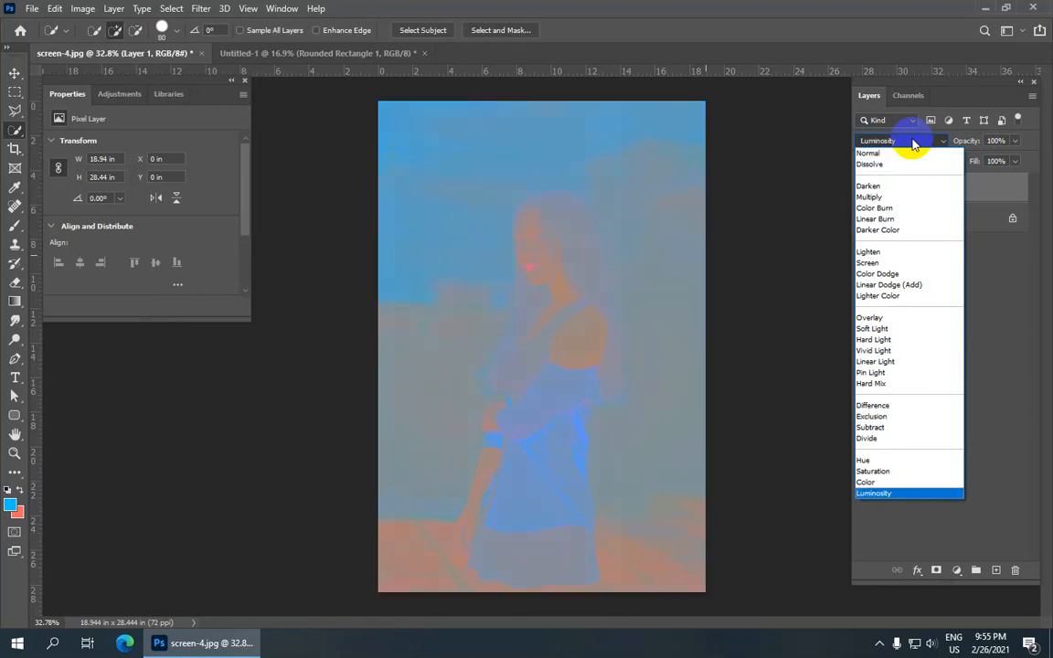
pyautogui.press('Up')
pyautogui.click(834, 202)
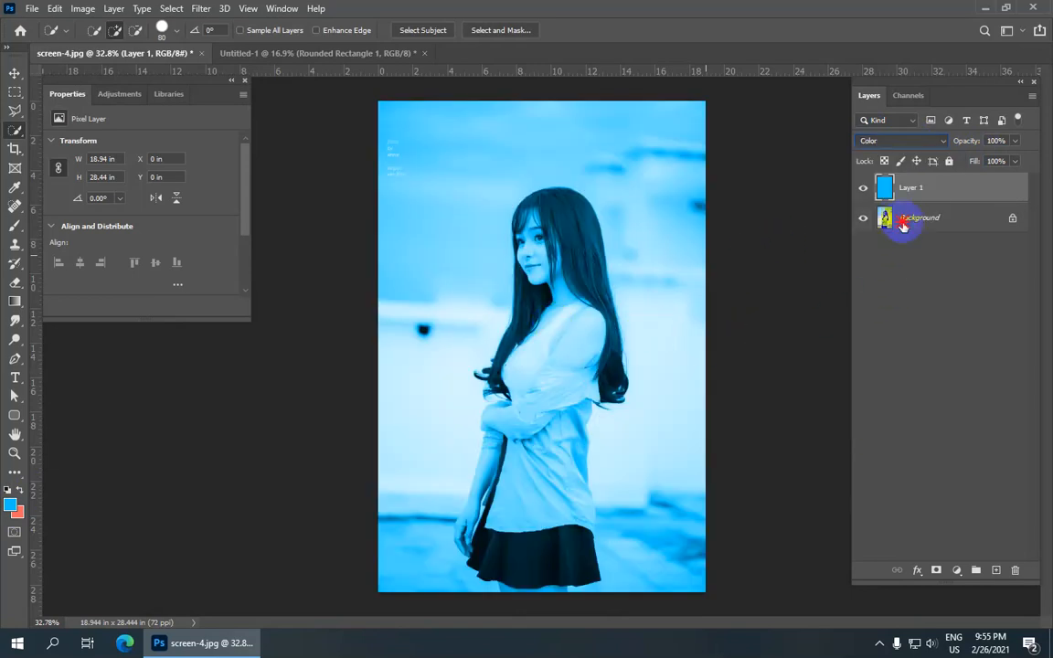
# Check the tinted photo up close with the Background layer selected, and undo Layer 1's Color blend mode and blue fill
pyautogui.click(902, 219)
pyautogui.scroll(-2, 681, 294)
pyautogui.scroll(4, 677, 292)
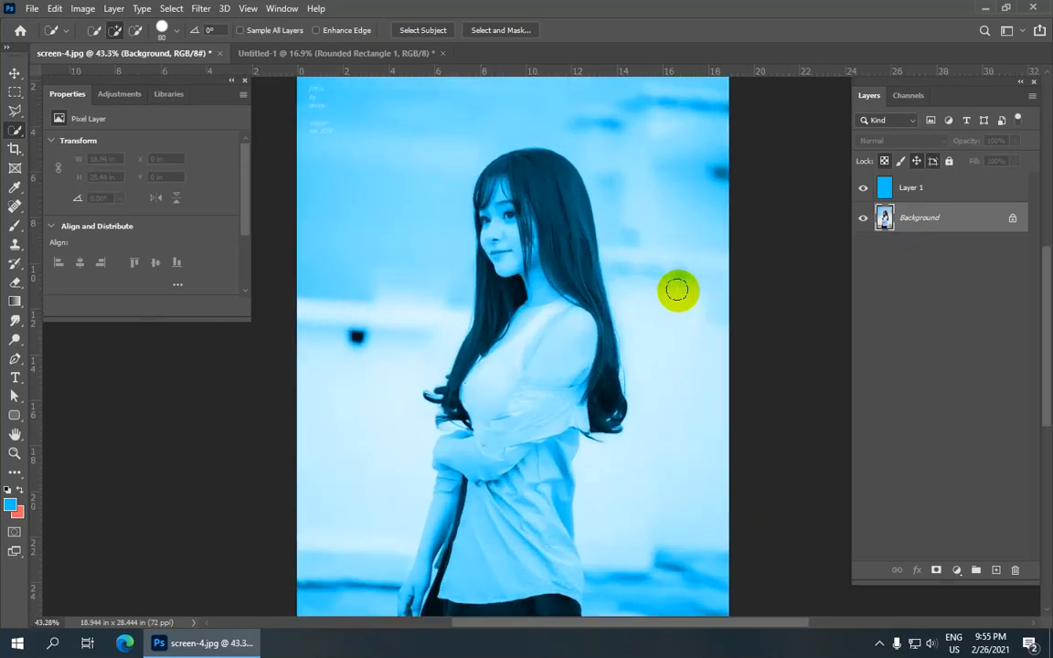
pyautogui.scroll(4, 522, 247)
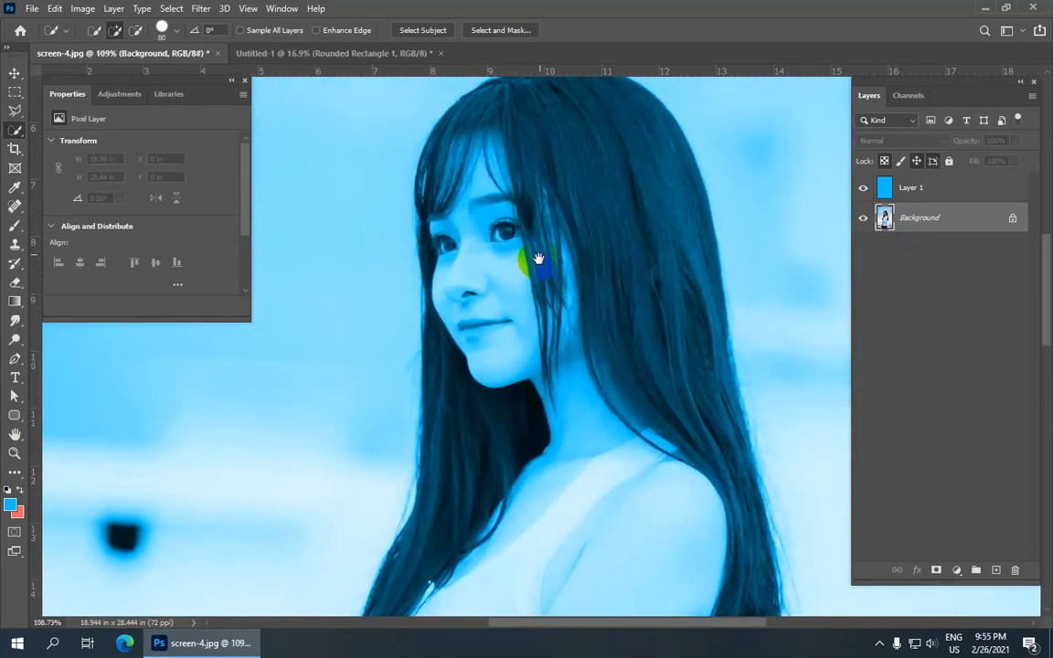
pyautogui.scroll(-5, 563, 238)
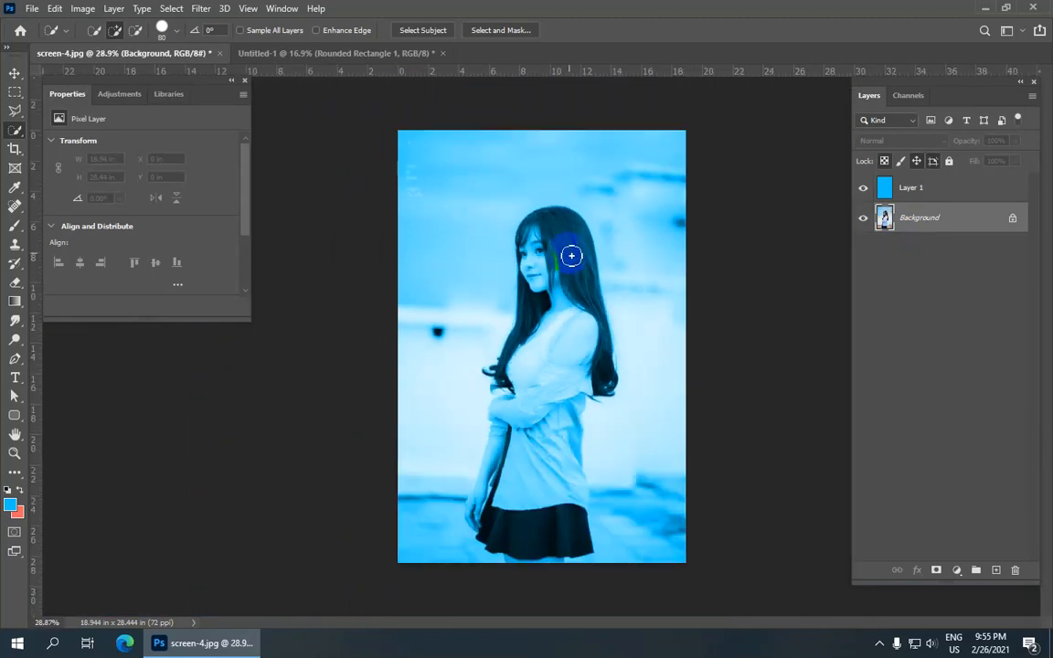
pyautogui.hotkey('ctrl', 'z')
pyautogui.hotkey('ctrl', 'z')
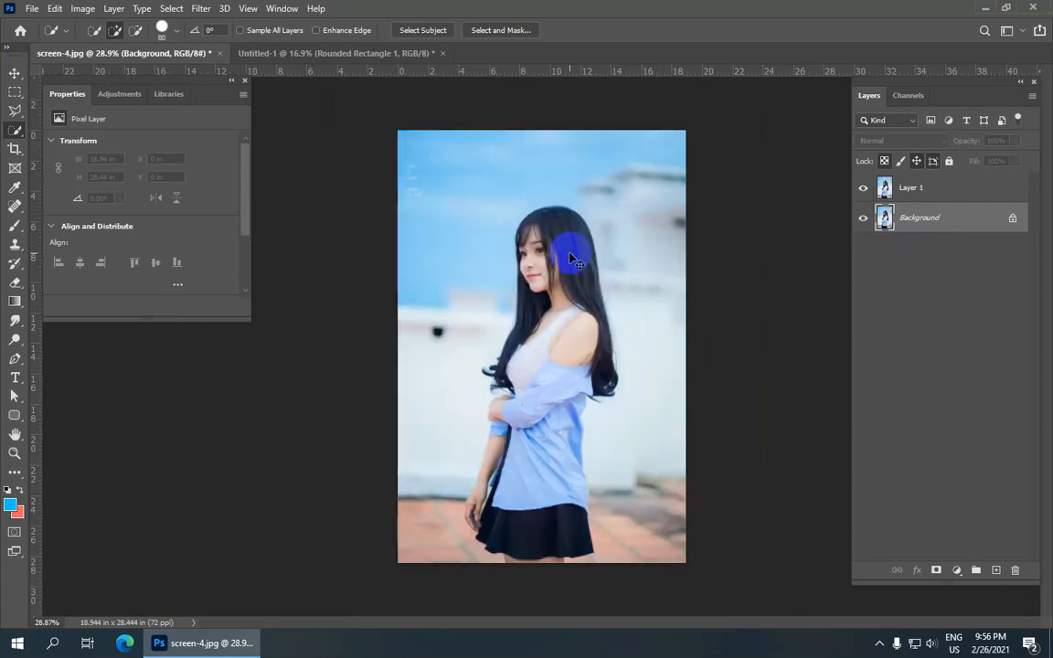
# Set the duplicated photo layer, Layer 1, to the Overlay blend mode and inspect the effect on the woman's face
pyautogui.click(915, 187)
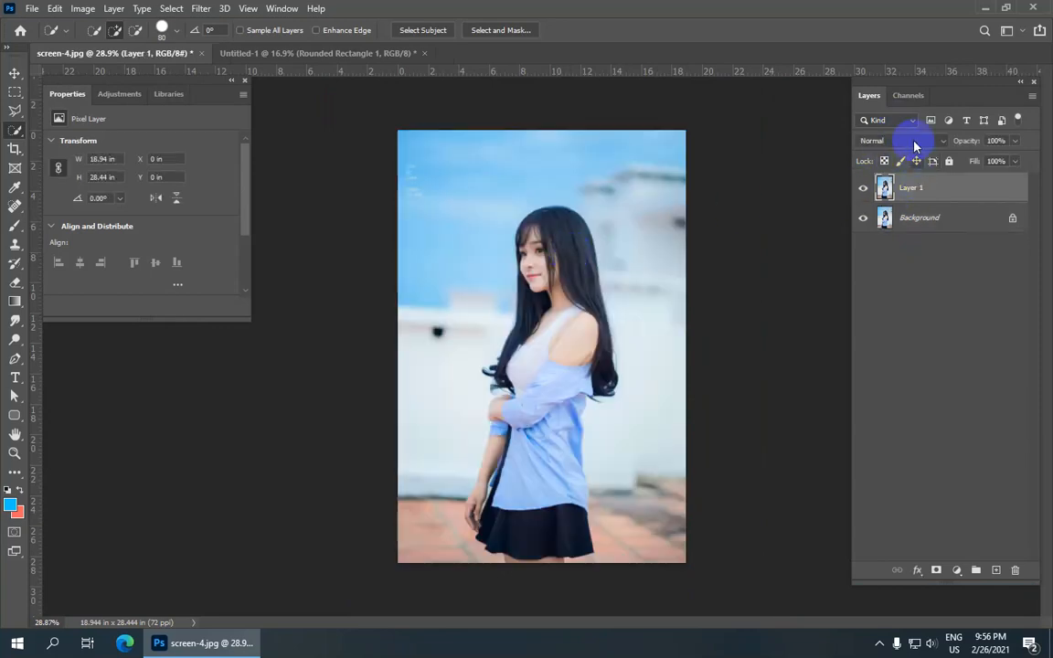
pyautogui.click(945, 142)
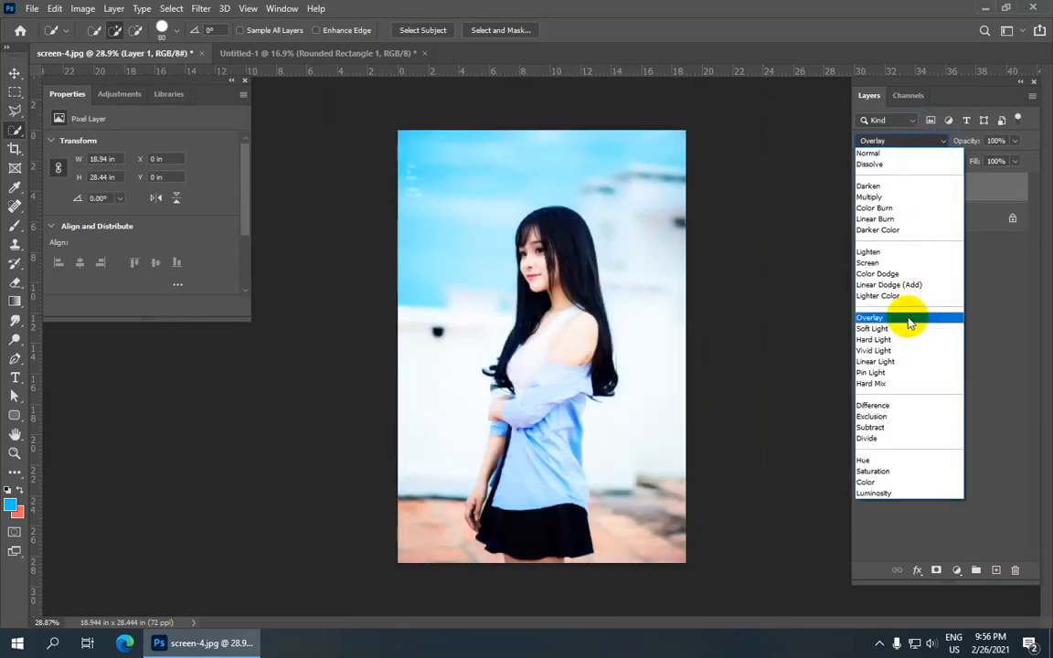
pyautogui.click(908, 320)
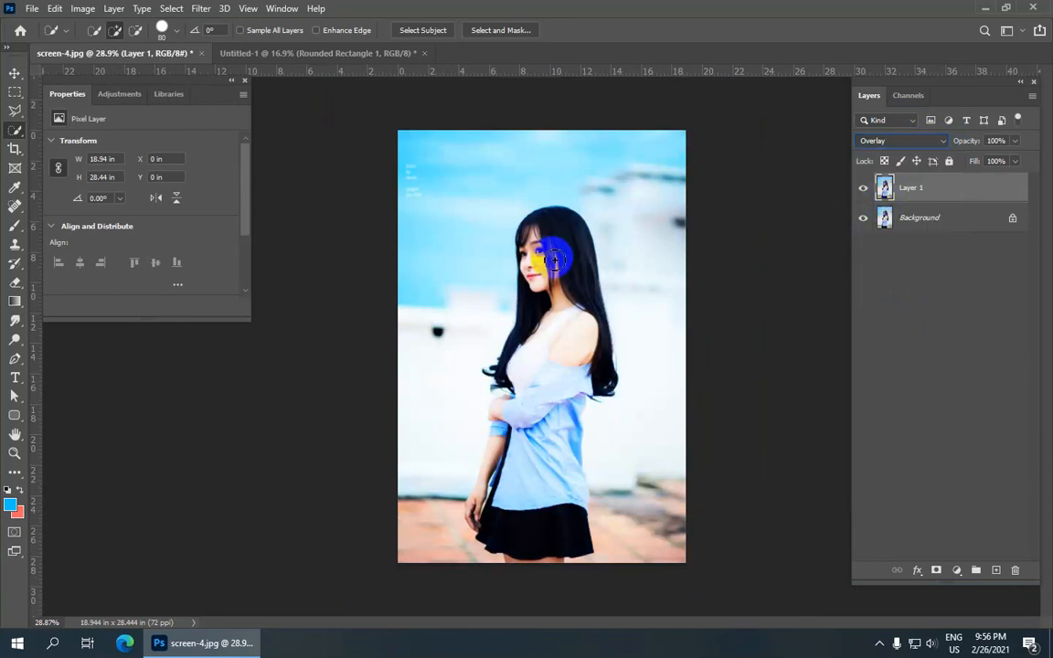
pyautogui.click(932, 219)
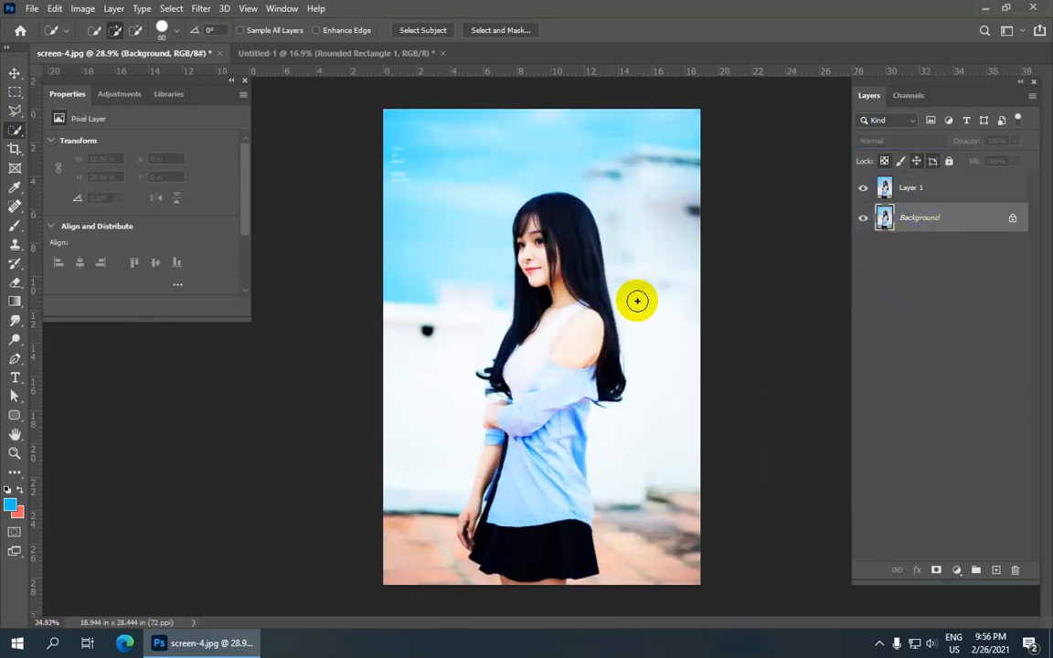
pyautogui.click(932, 195)
pyautogui.scroll(5, 646, 277)
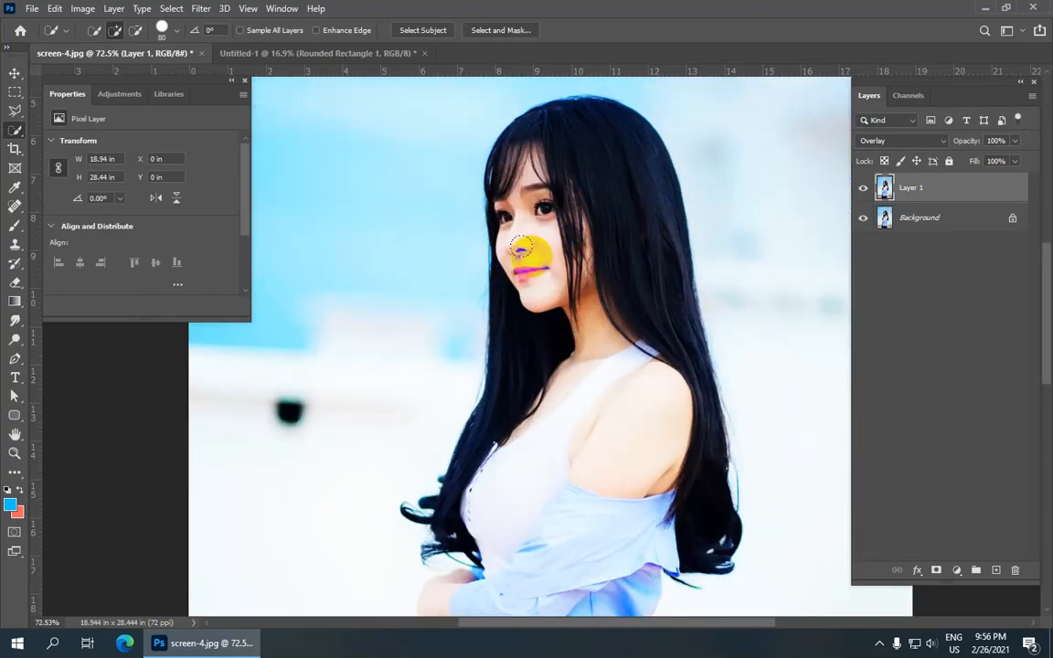
pyautogui.scroll(-3, 530, 265)
pyautogui.scroll(-2, 530, 268)
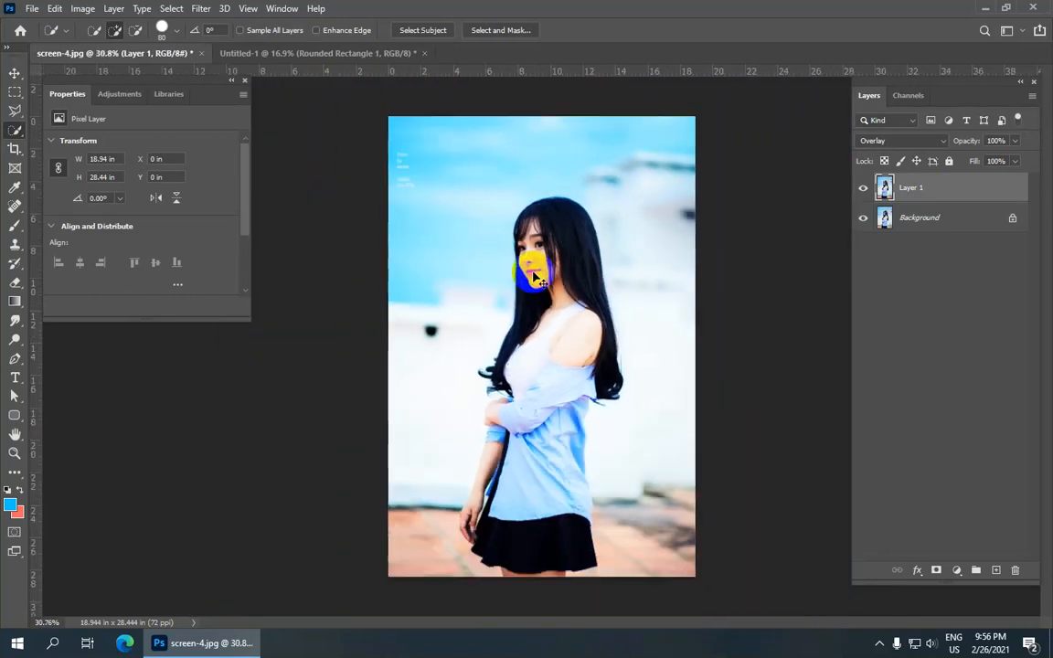
# Undo the Overlay blend mode and the layer duplication so only the Background layer is left
pyautogui.hotkey('ctrl', 'z')
pyautogui.hotkey('ctrl', 'z')
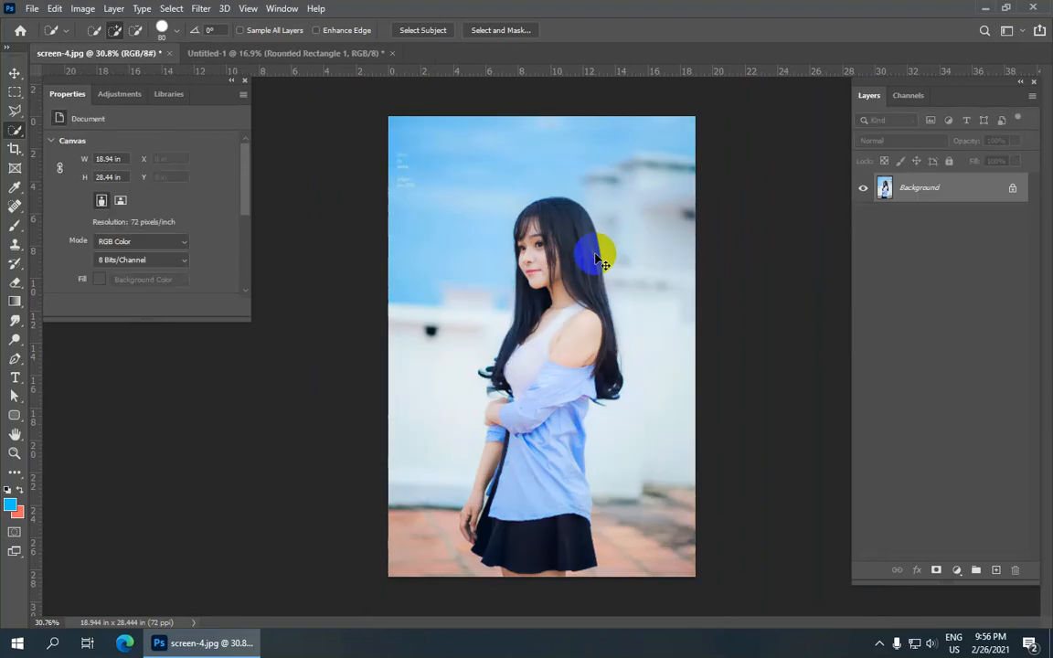
pyautogui.scroll(2, 569, 278)
pyautogui.scroll(-2, 571, 274)
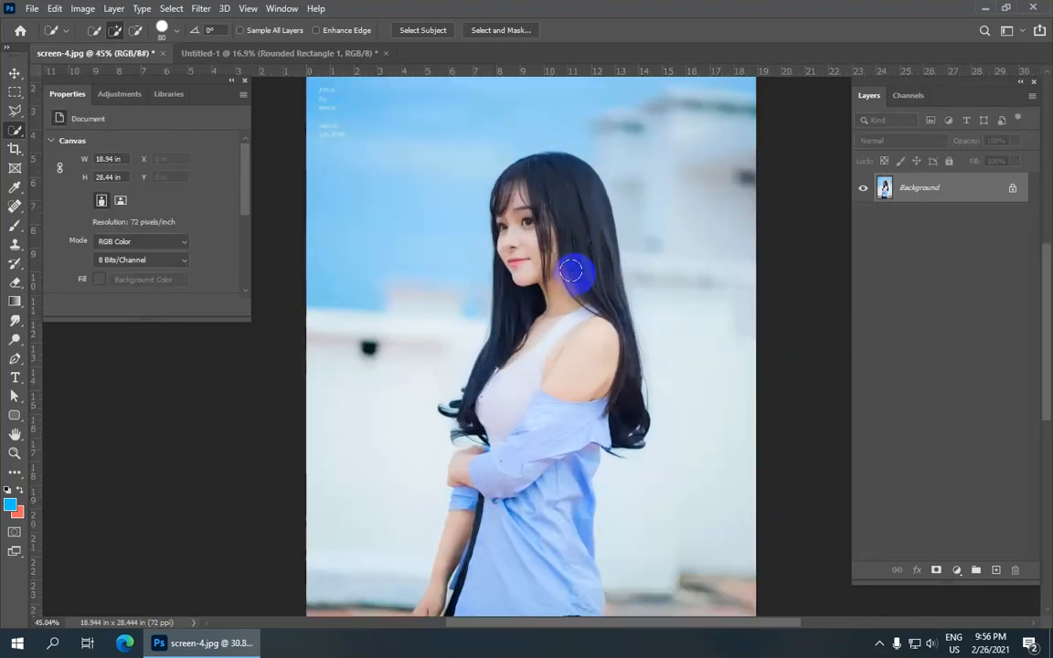
pyautogui.scroll(2, 481, 316)
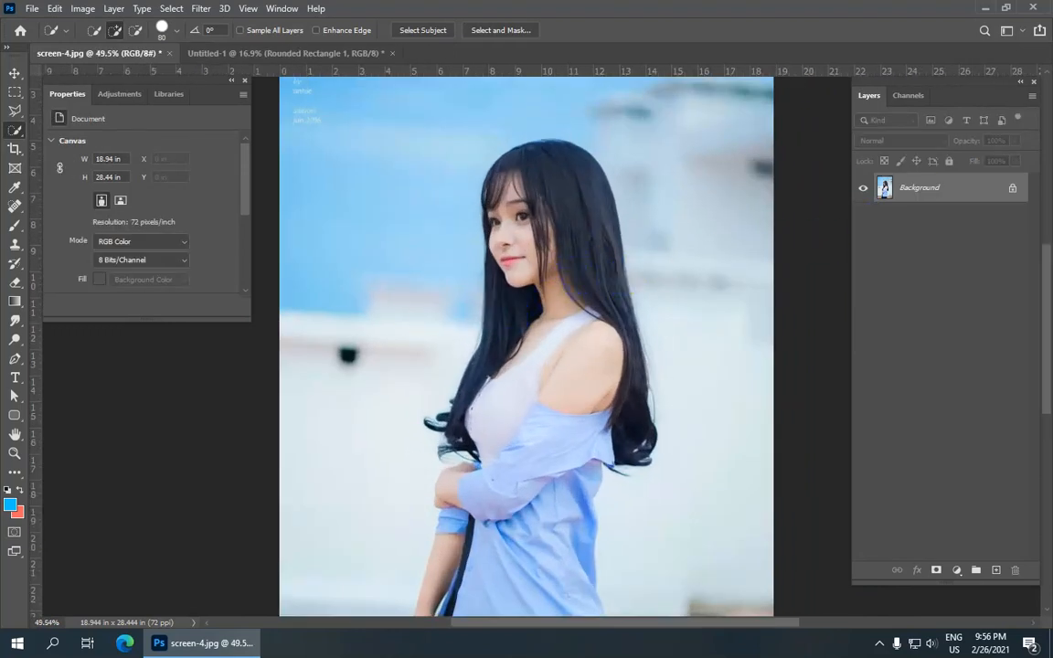
# Add a new empty layer above the Background and set the foreground color to red ff2f2f
pyautogui.click(996, 570)
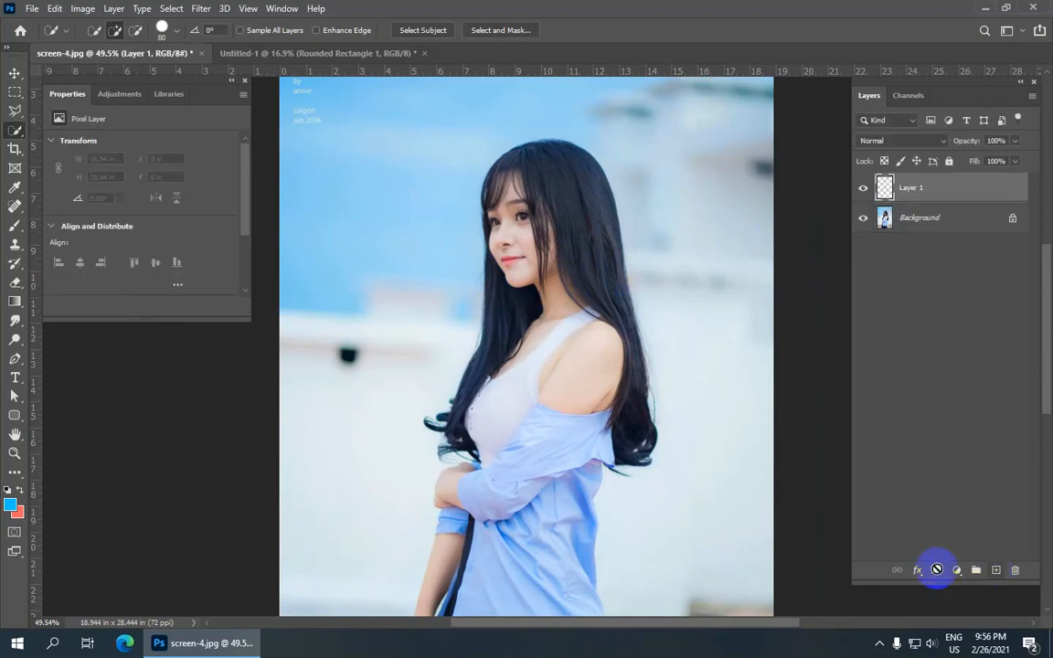
pyautogui.click(11, 505)
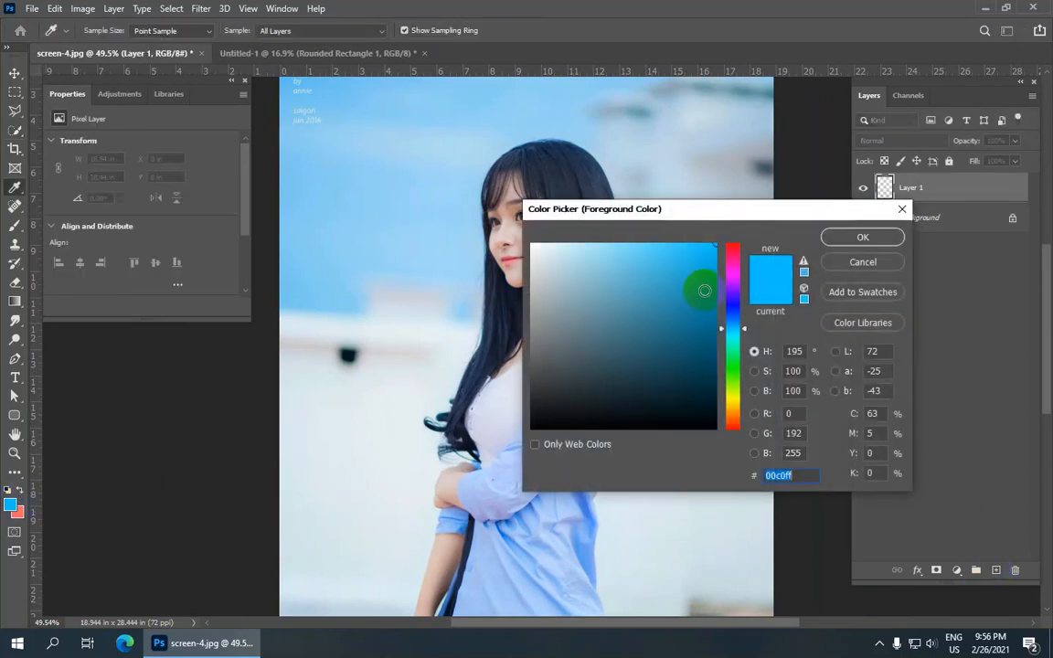
pyautogui.moveTo(740, 265); pyautogui.dragTo(734, 243)
pyautogui.click(682, 244)
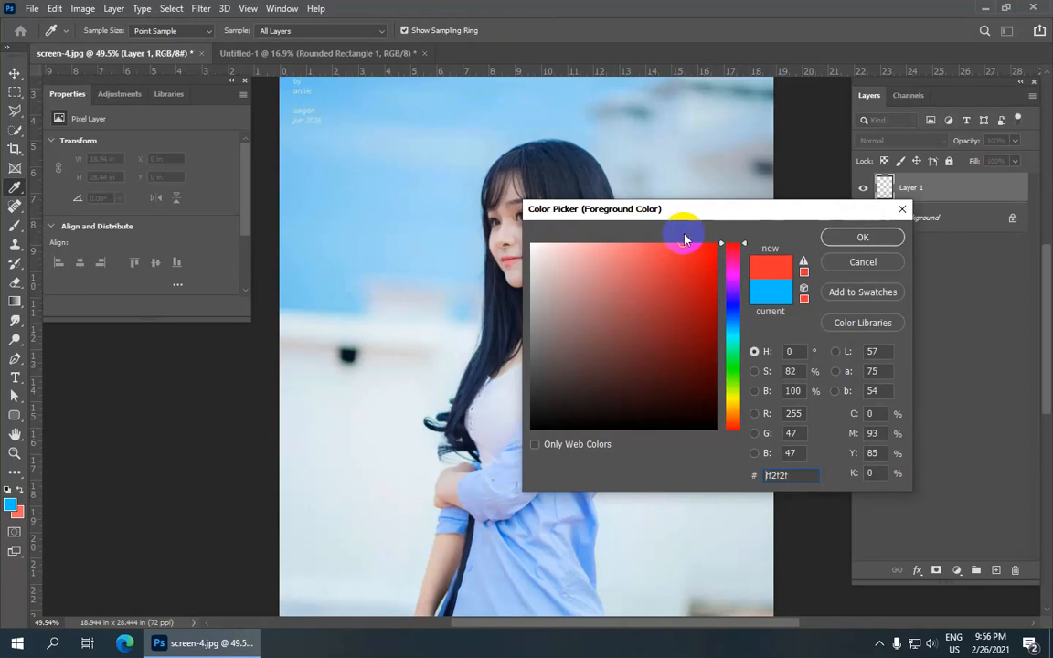
pyautogui.click(837, 236)
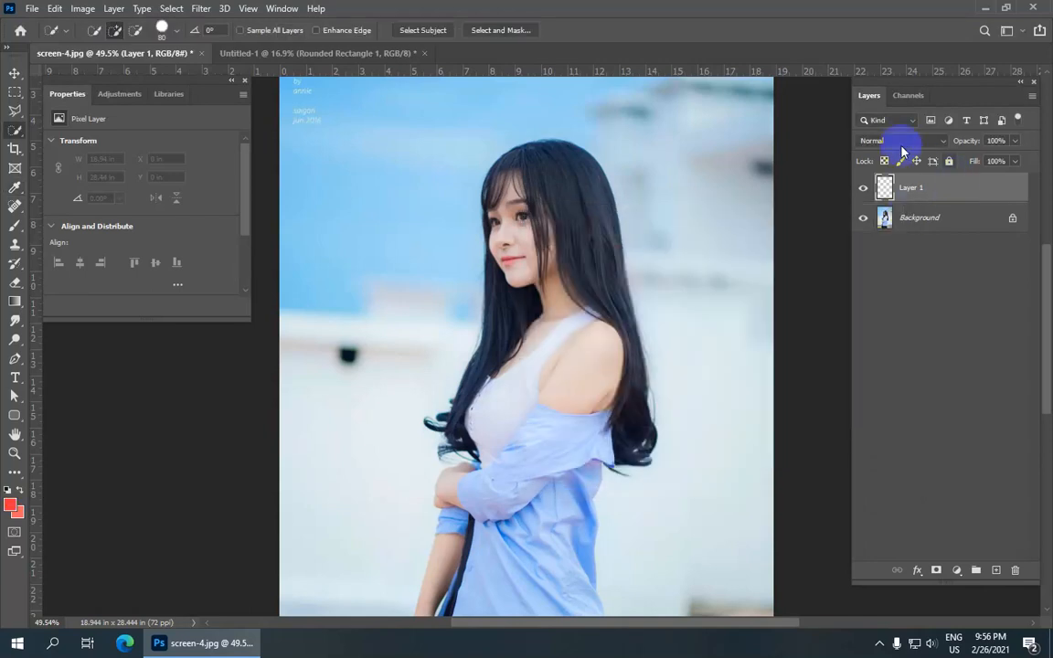
# Set the empty Layer 1's blend mode to Color and activate the Brush tool
pyautogui.click(900, 144)
pyautogui.click(872, 483)
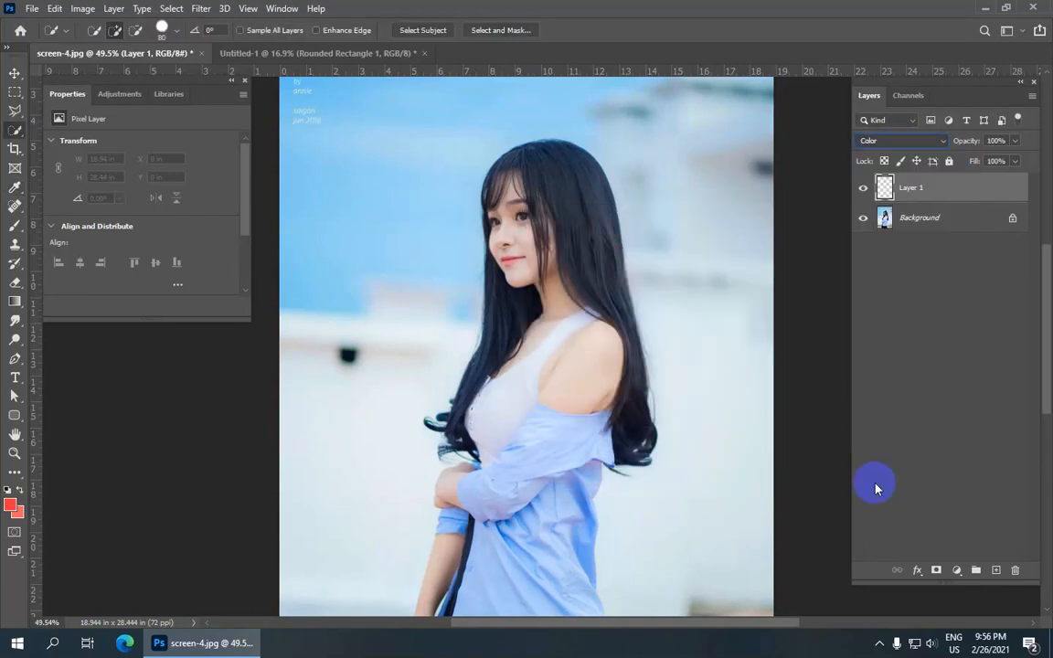
pyautogui.click(15, 224)
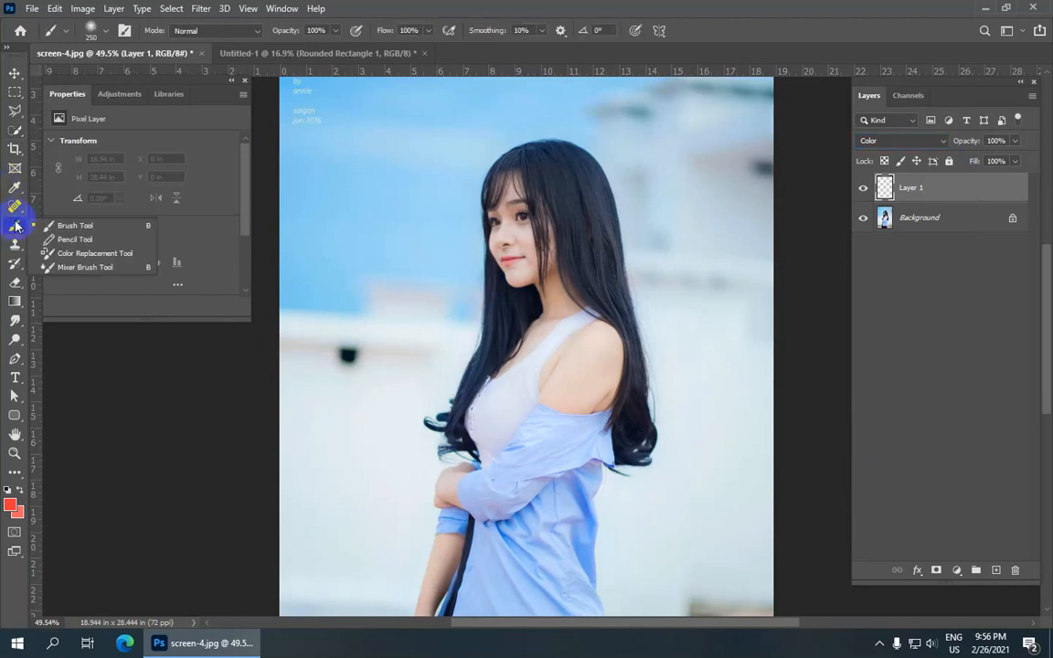
# Paint the woman's lips red on Layer 1 with an 8 px brush, redoing the strokes to cover both lips
pyautogui.click(69, 226)
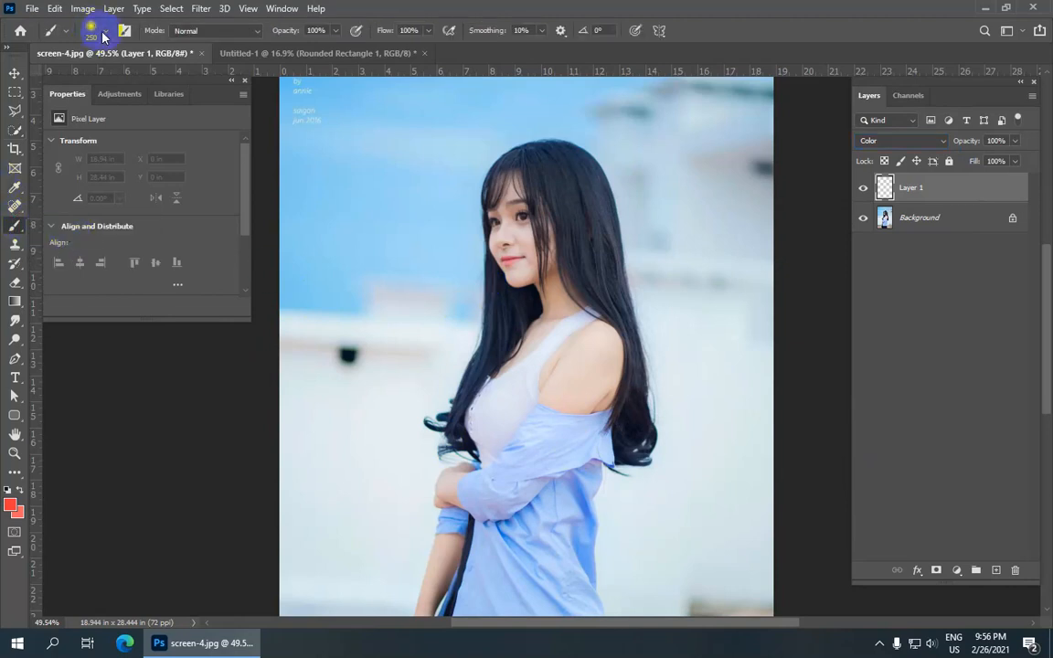
pyautogui.scroll(7, 509, 266)
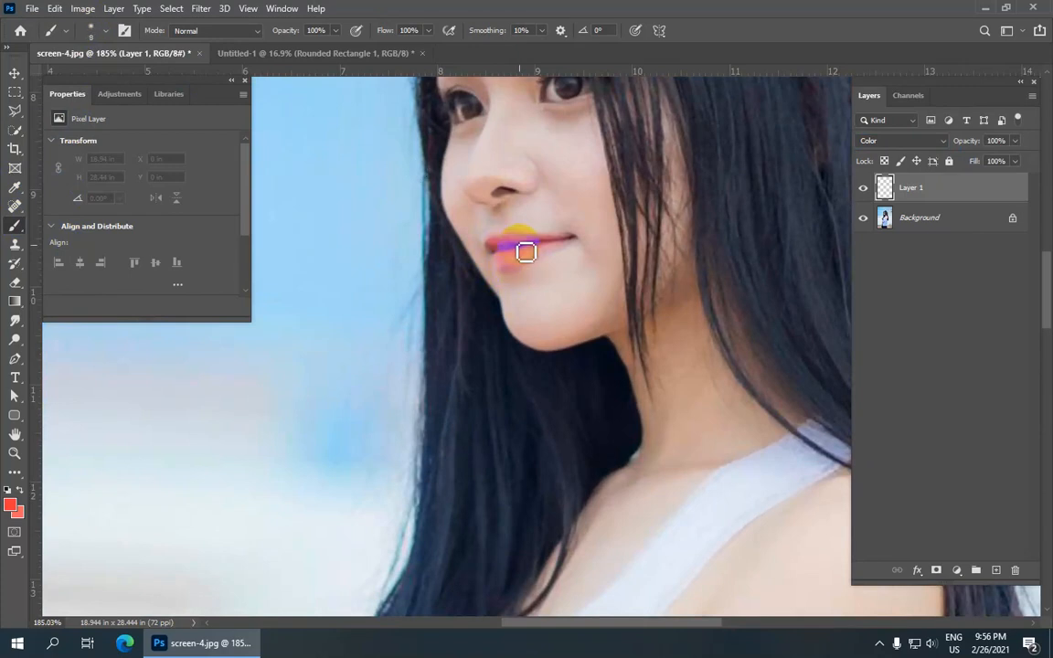
pyautogui.moveTo(556, 252)
pyautogui.mouseDown()
pyautogui.moveTo(498, 271)
pyautogui.moveTo(520, 262)
pyautogui.mouseUp()
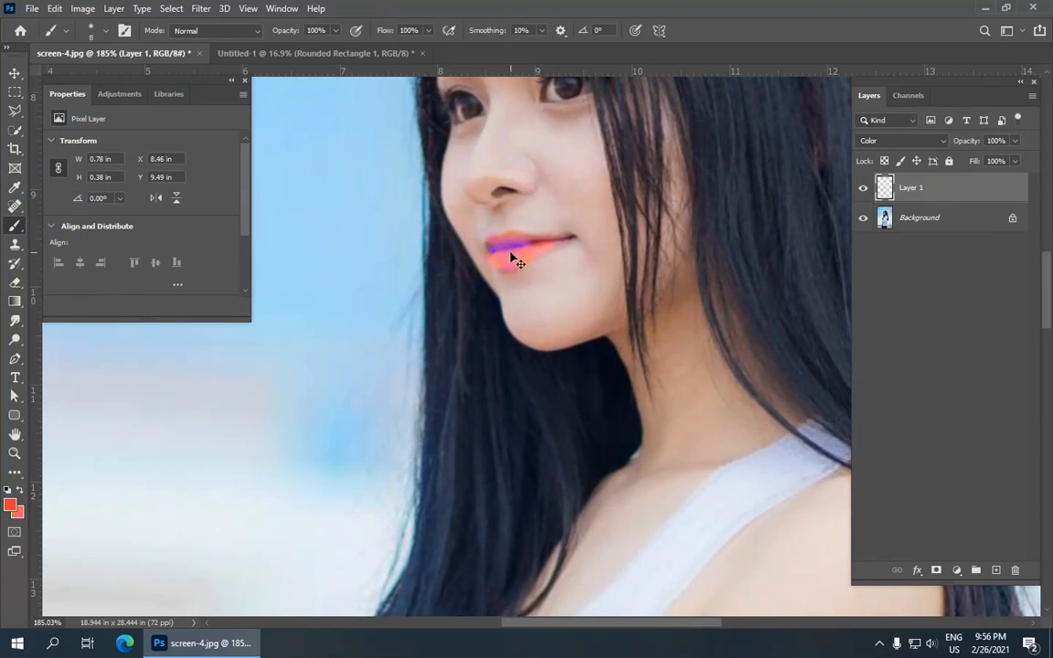
pyautogui.hotkey('ctrl', 'z')
pyautogui.moveTo(516, 261)
pyautogui.mouseDown()
pyautogui.moveTo(562, 242)
pyautogui.moveTo(506, 268)
pyautogui.moveTo(494, 261)
pyautogui.moveTo(494, 236)
pyautogui.moveTo(554, 238)
pyautogui.moveTo(510, 251)
pyautogui.mouseUp()
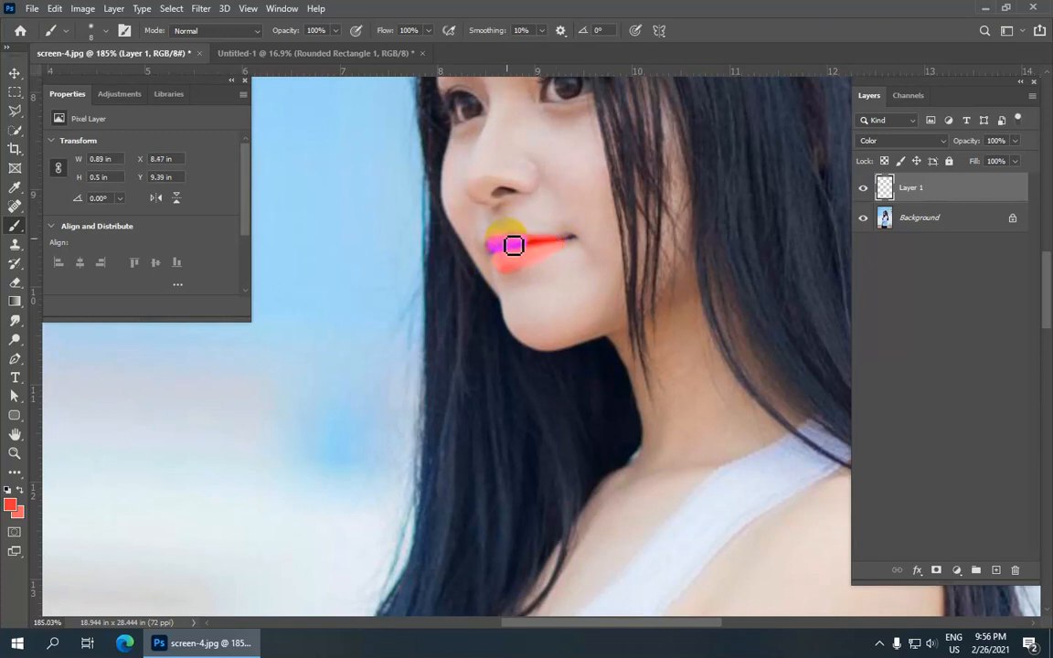
pyautogui.scroll(-5, 558, 274)
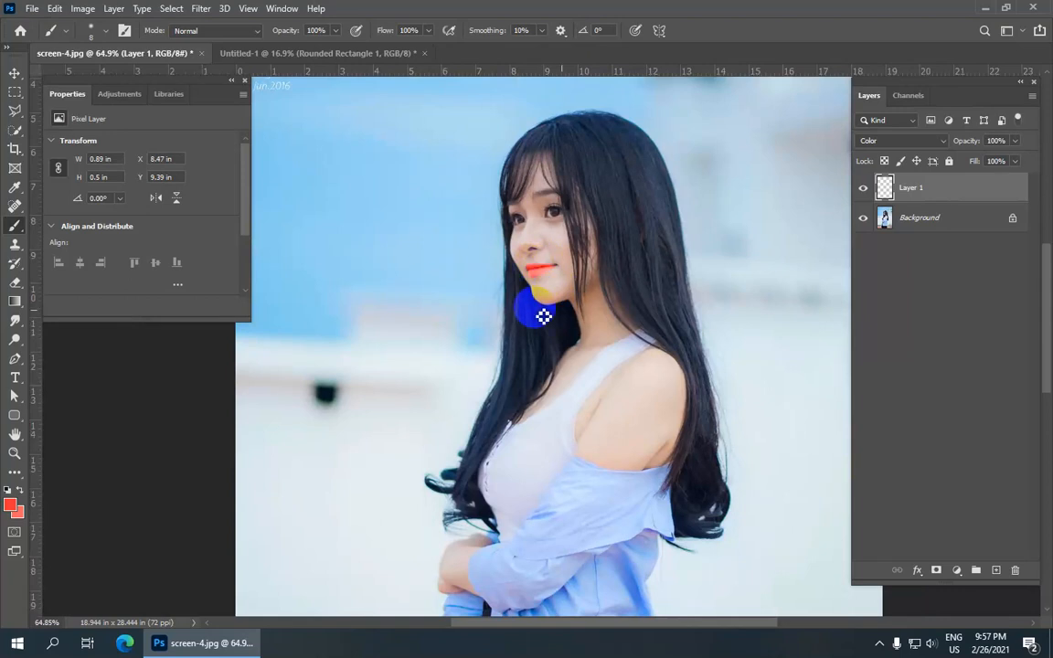
pyautogui.scroll(3, 599, 288)
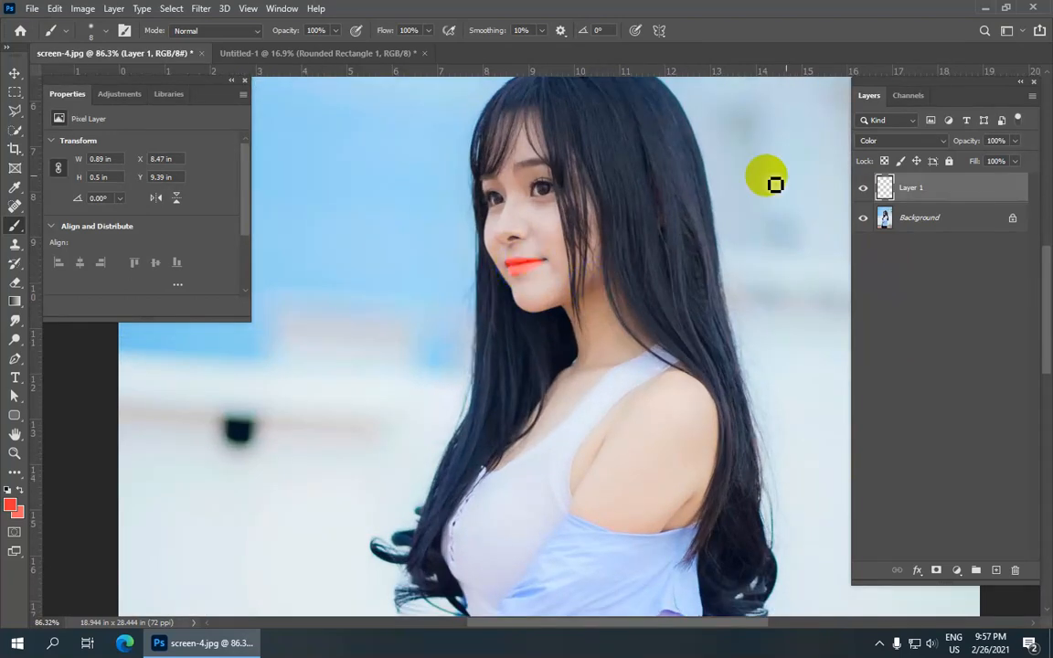
# Switch Layer 1 to the Normal blend mode to compare the lip paint, and return it to Color
pyautogui.scroll(-1, 646, 213)
pyautogui.click(919, 142)
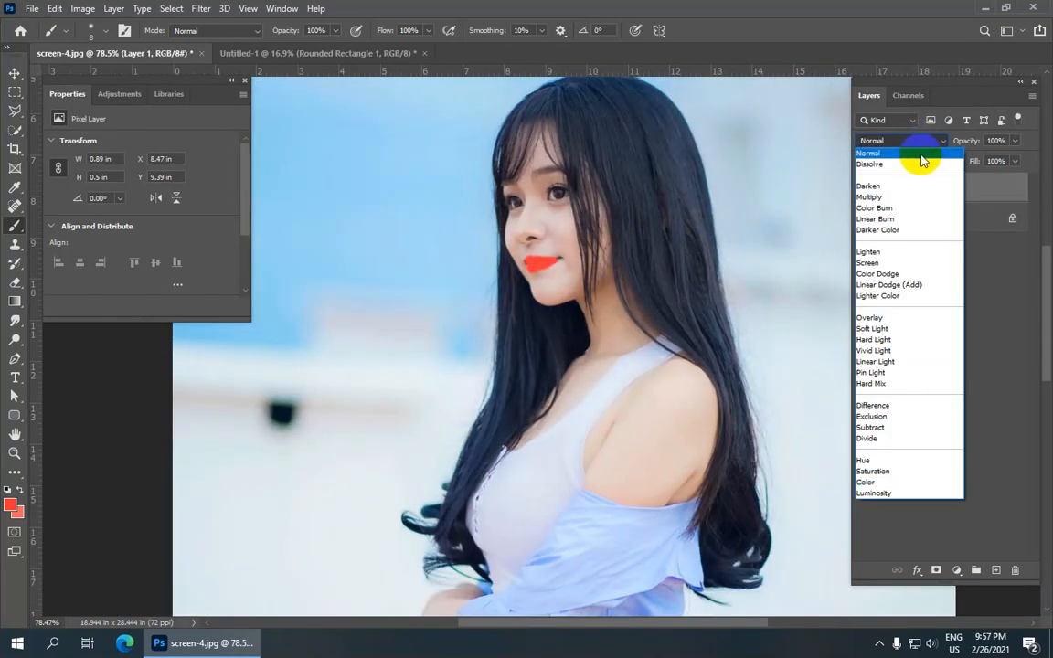
pyautogui.click(918, 154)
pyautogui.moveTo(560, 278); pyautogui.dragTo(538, 263)
pyautogui.click(925, 233)
pyautogui.click(923, 190)
pyautogui.click(910, 141)
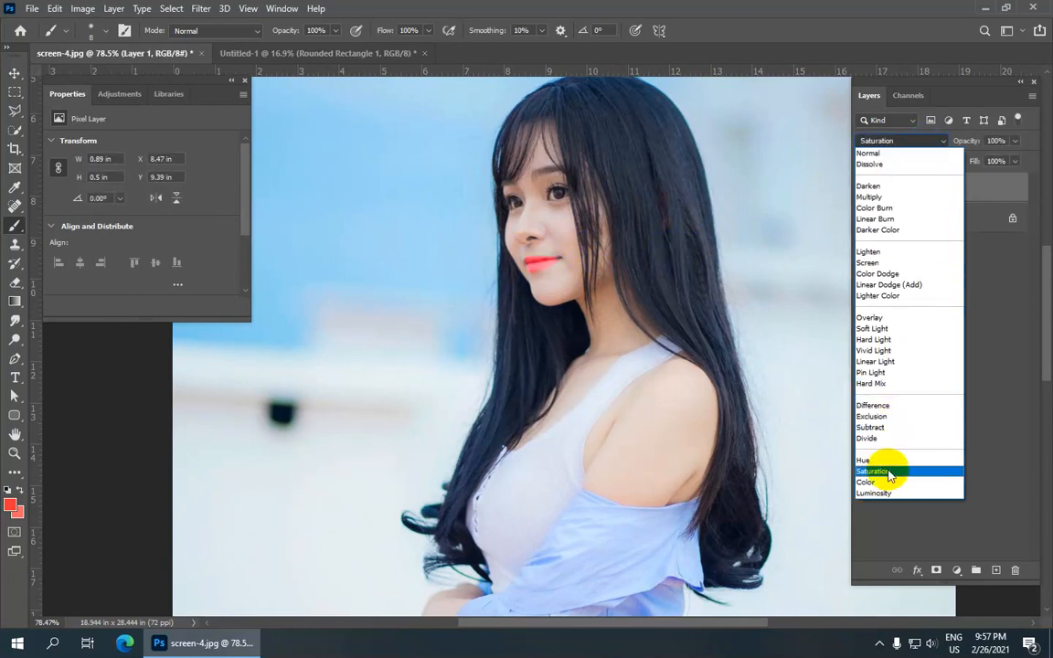
pyautogui.click(886, 482)
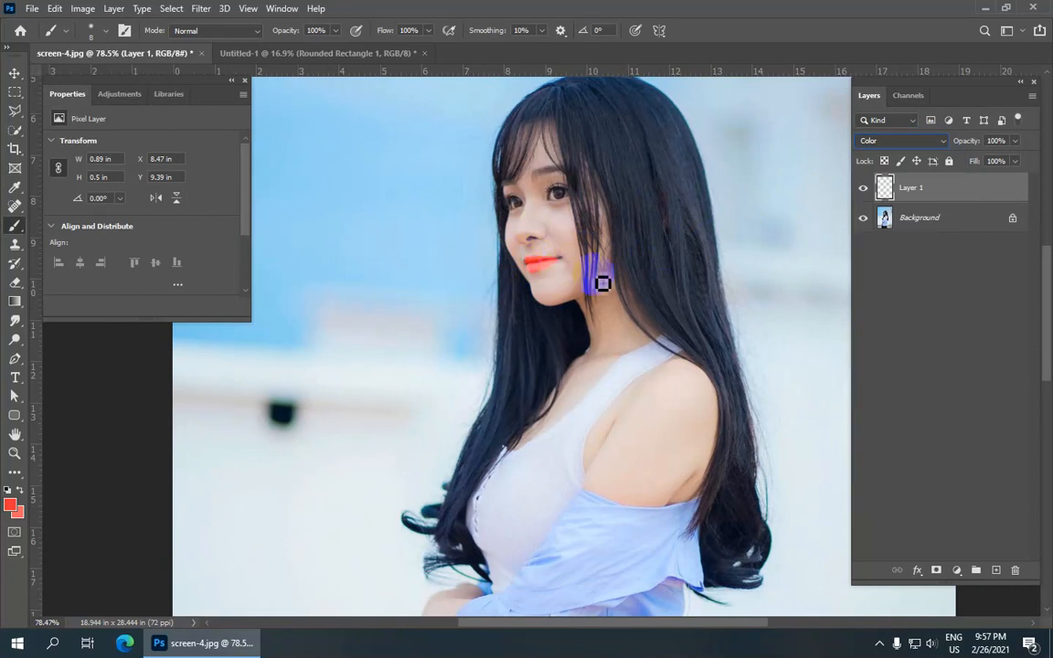
# Reduce Layer 1's opacity to 72% and check the softened lip color against the whole photo
pyautogui.hotkey('ctrl', 'z')
pyautogui.scroll(12, 568, 249)
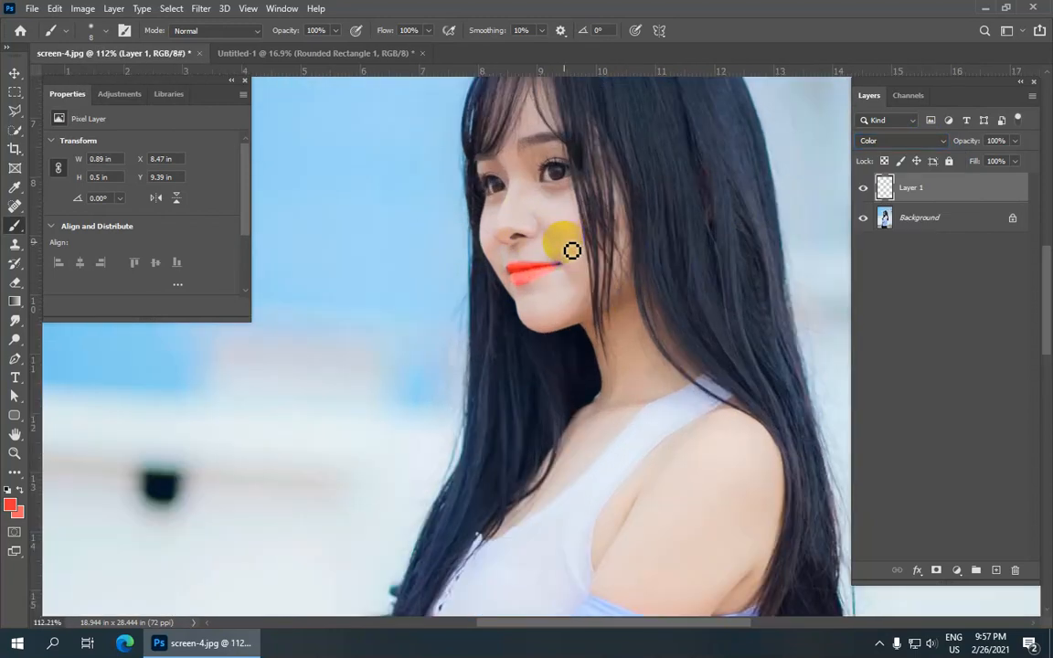
pyautogui.scroll(-4, 548, 275)
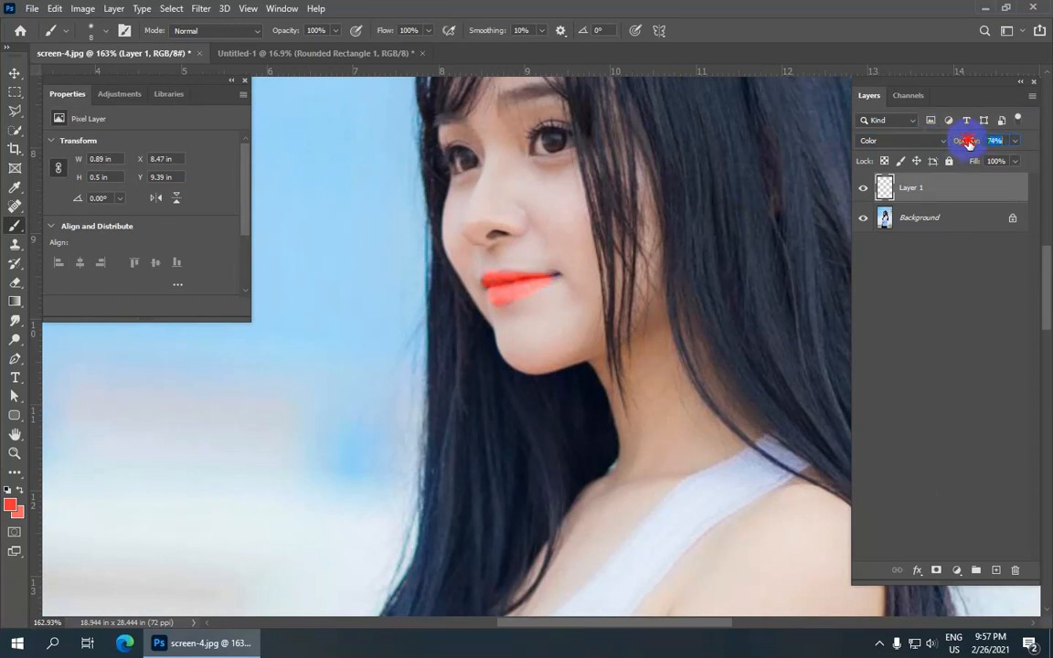
pyautogui.moveTo(967, 142); pyautogui.dragTo(961, 143)
pyautogui.scroll(-5, 563, 276)
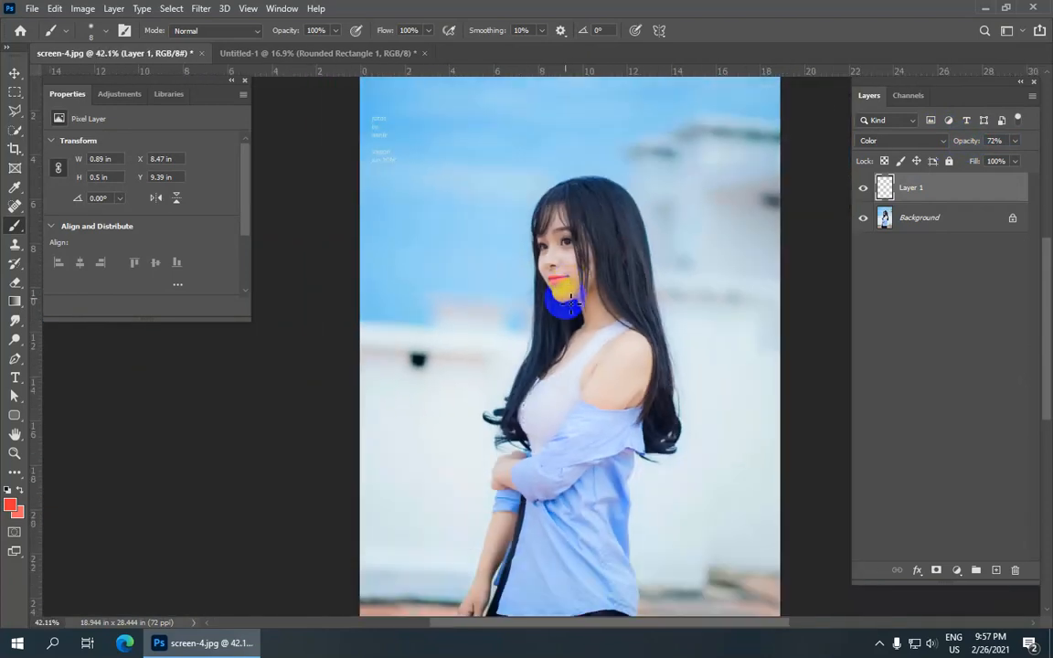
pyautogui.scroll(3, 571, 291)
pyautogui.scroll(2, 570, 290)
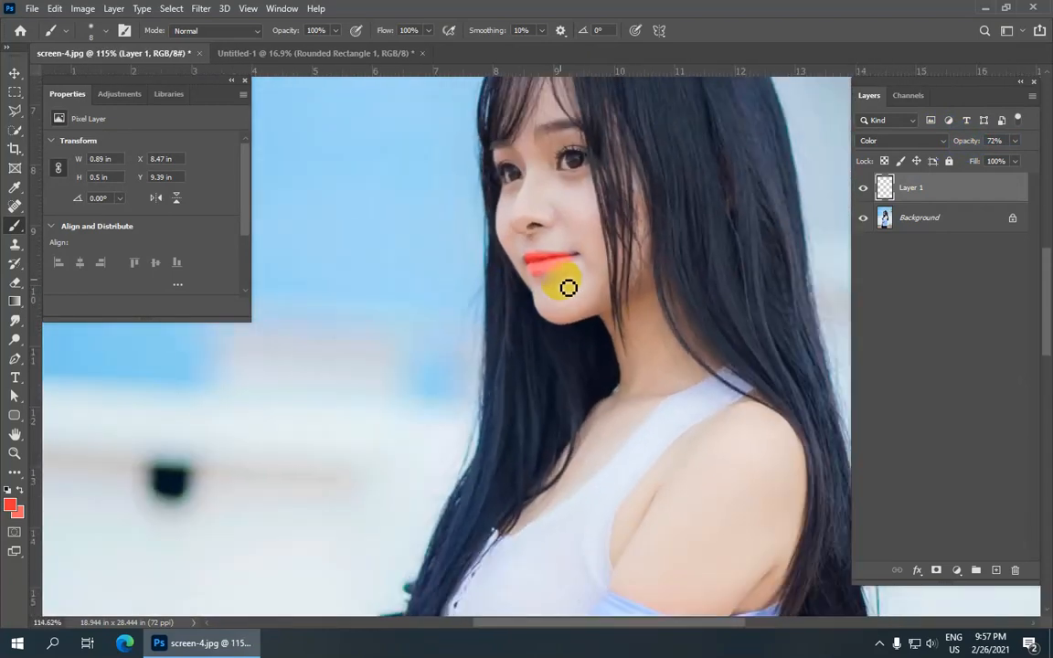
pyautogui.scroll(-3, 568, 284)
pyautogui.scroll(-3, 569, 288)
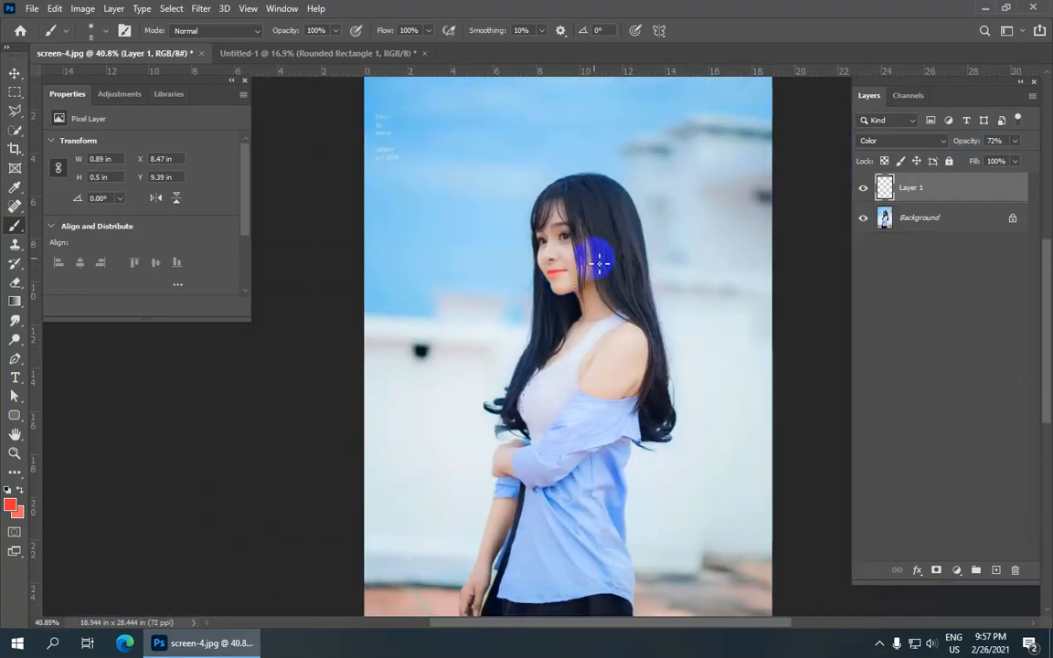
pyautogui.click(902, 144)
pyautogui.click(902, 146)
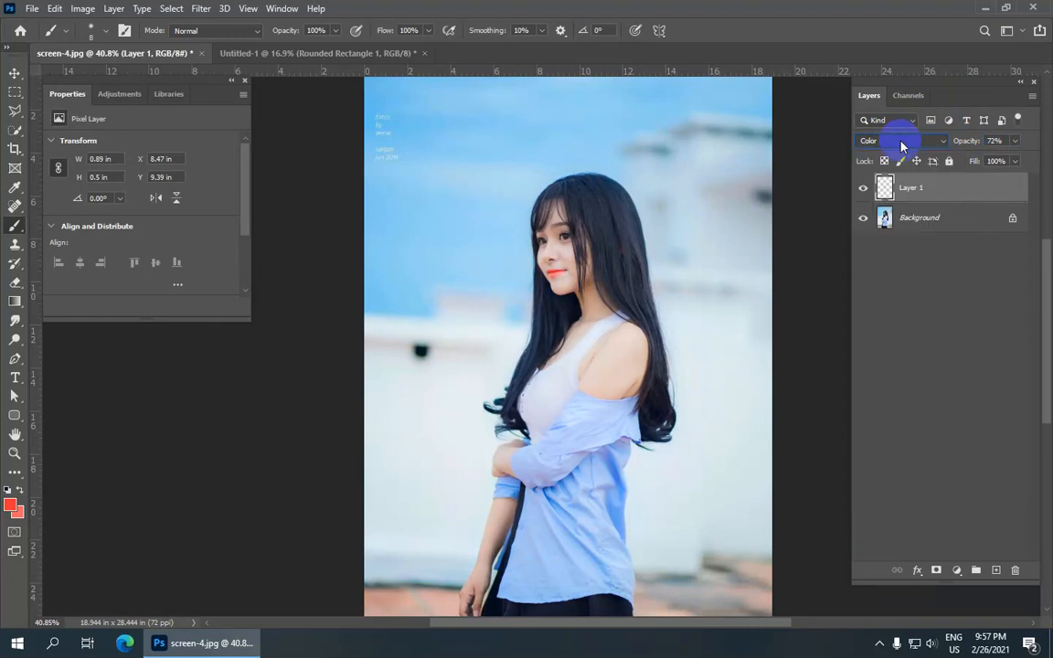